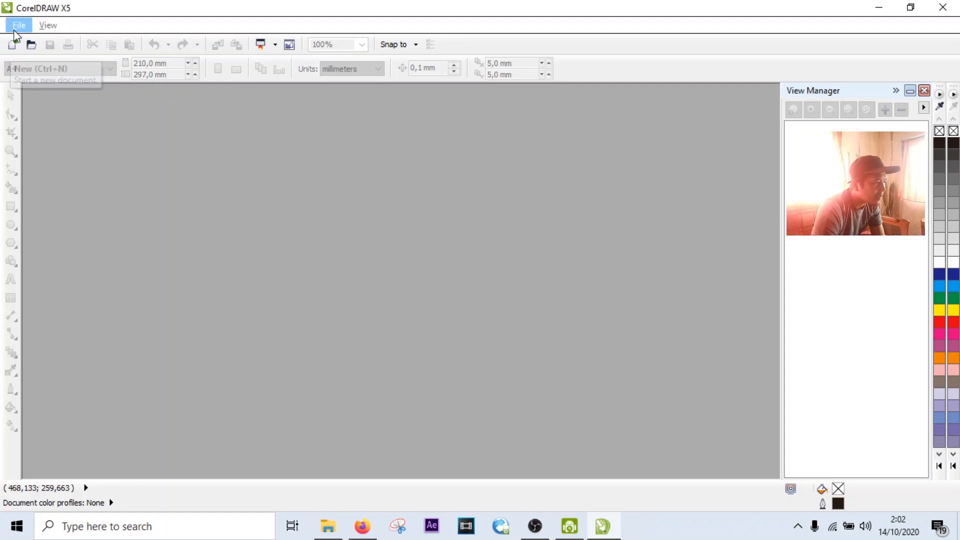
Start a new document and name it "Barbar (Belajar Bareng) Cdr".
left_click(14, 30)
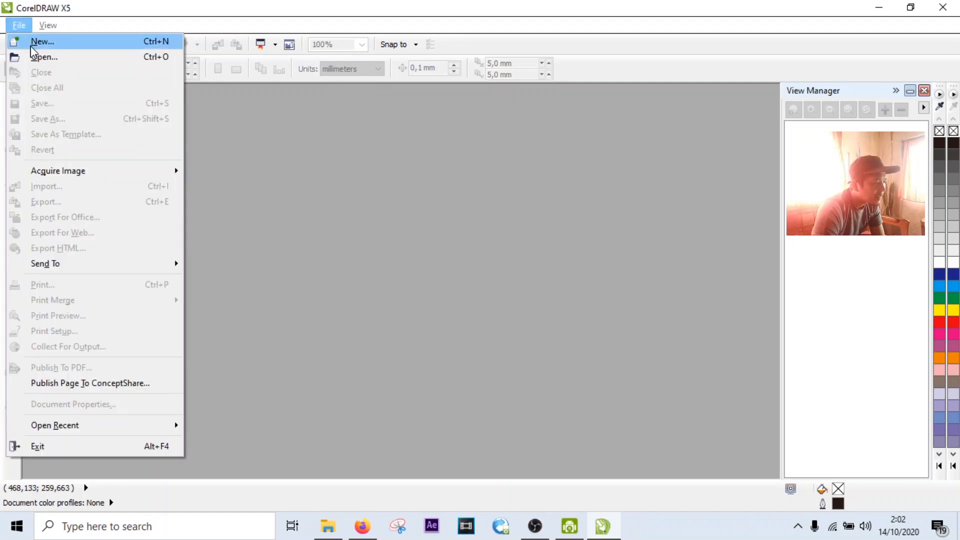
left_click(32, 43)
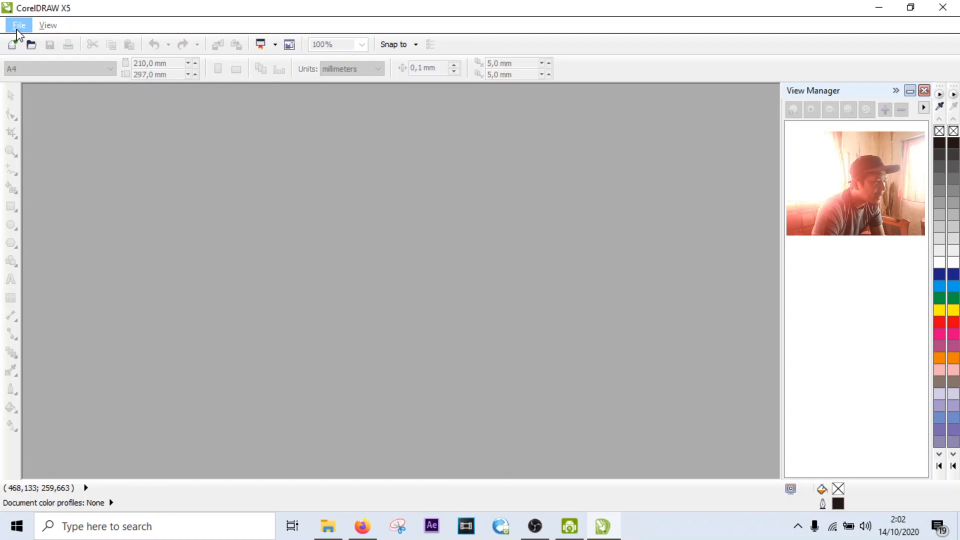
left_click(19, 26)
left_click(40, 42)
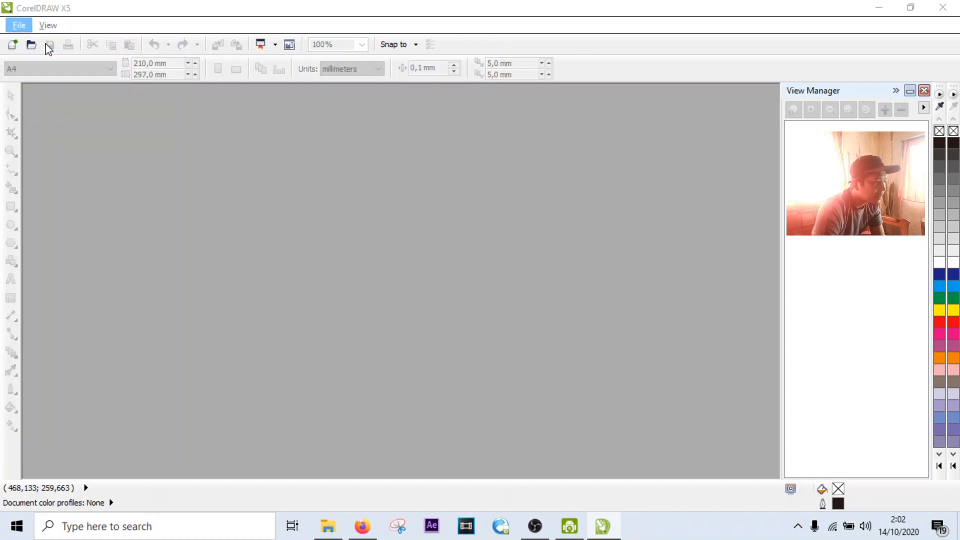
left_click_drag(428, 142, 340, 135)
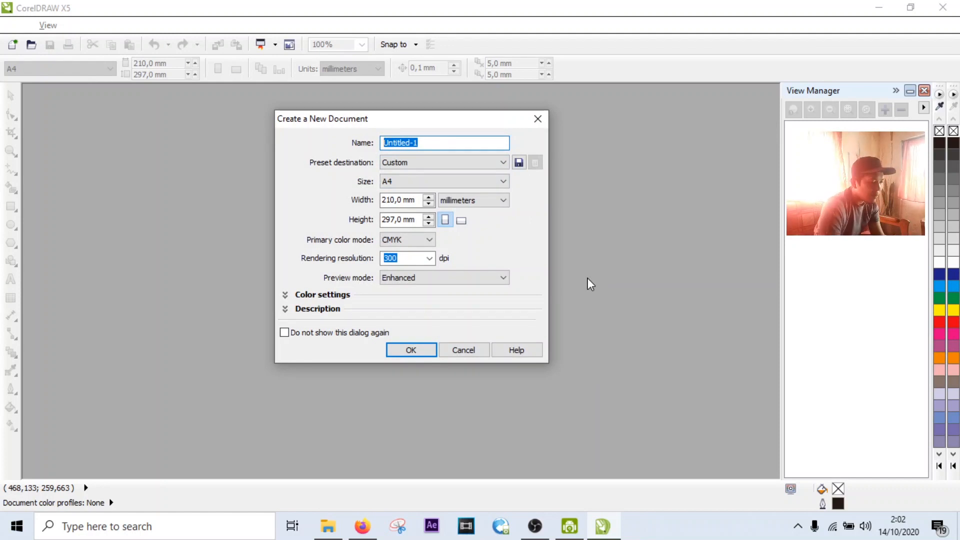
type("bar (Belajar Bareng) Cdr")
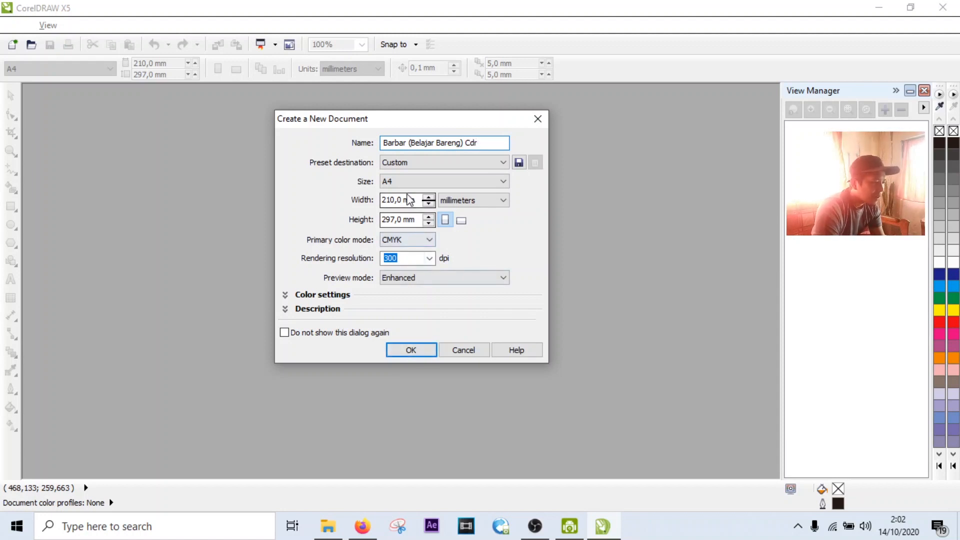
Choose the Custom preset destination and the A4 page size for the new document.
left_click(431, 162)
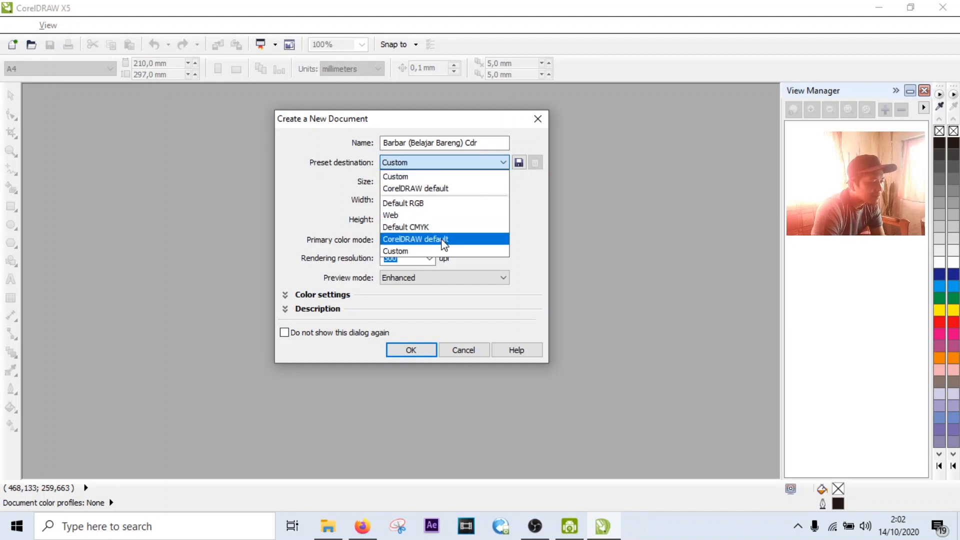
left_click(434, 176)
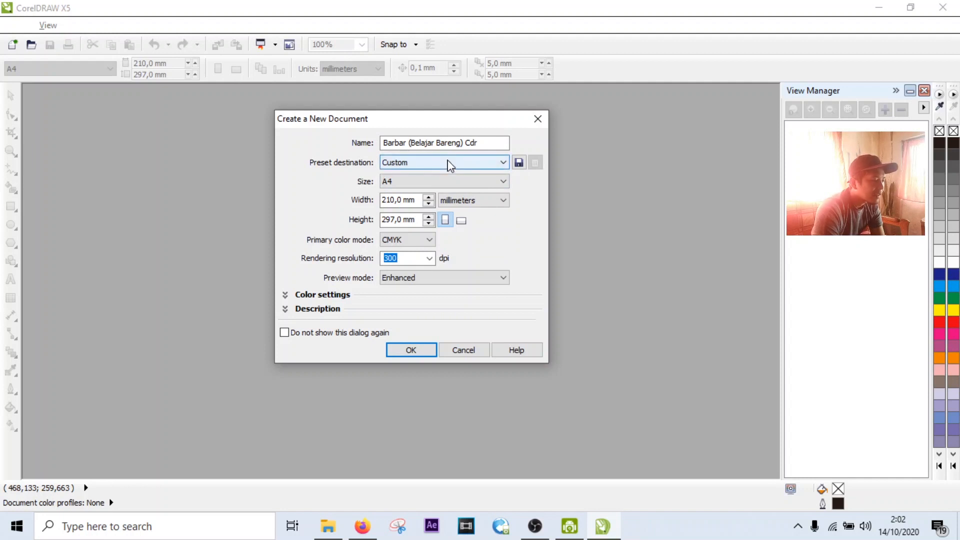
left_click(402, 182)
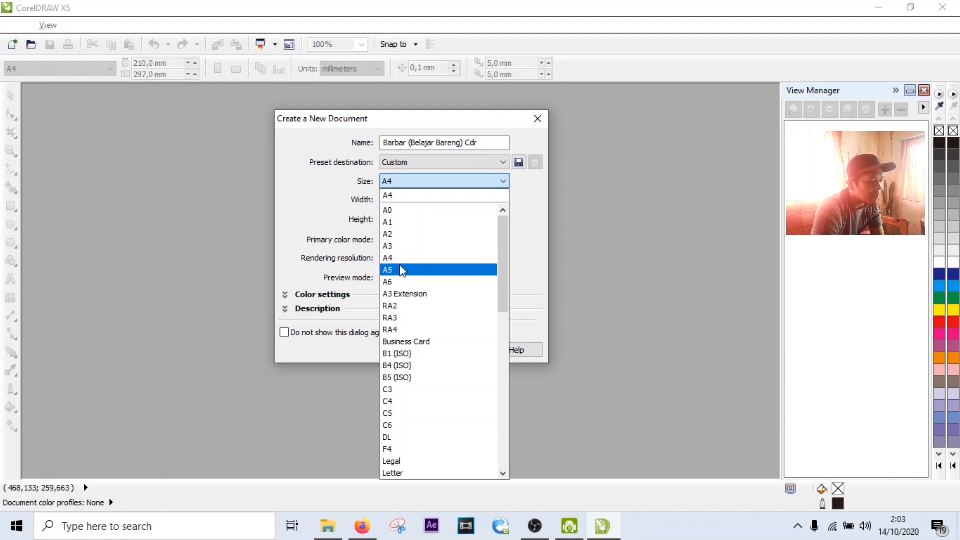
scroll(405, 350, "down", 5)
scroll(406, 368, "up", 5)
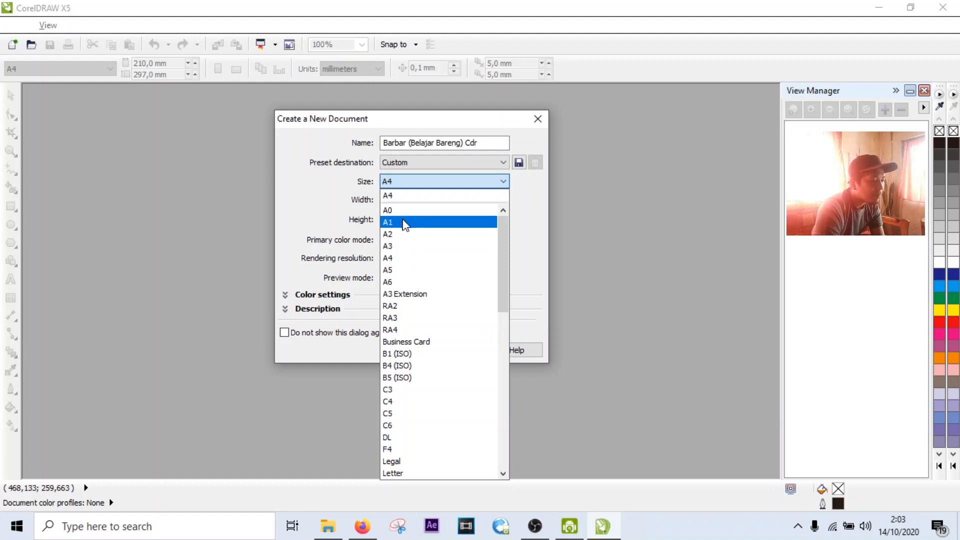
left_click(404, 260)
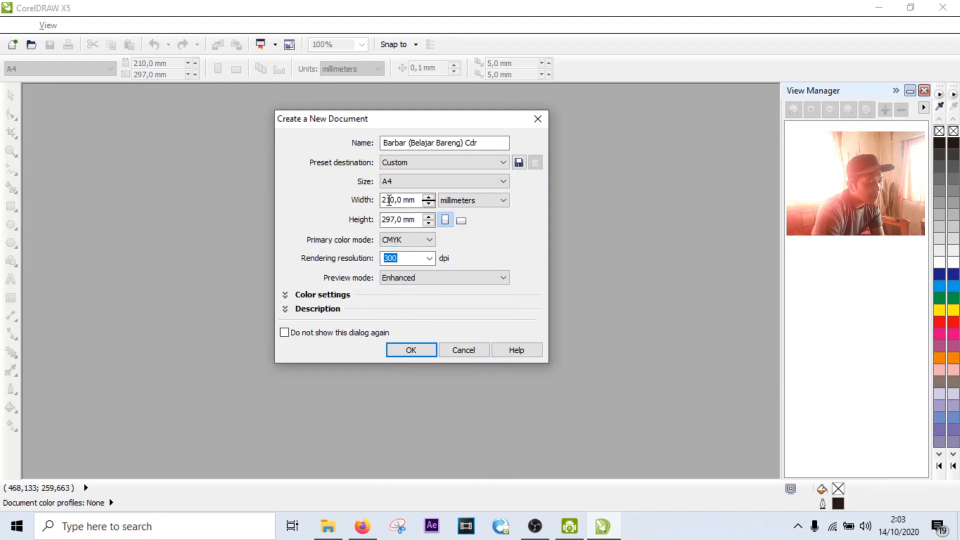
Switch the new document's page units to centimeters and back to millimeters.
left_click(448, 201)
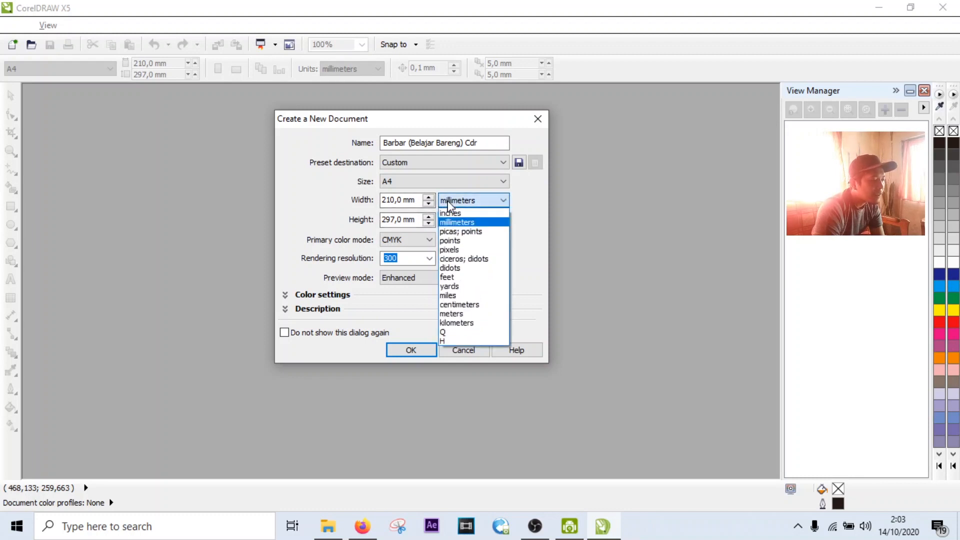
left_click(458, 304)
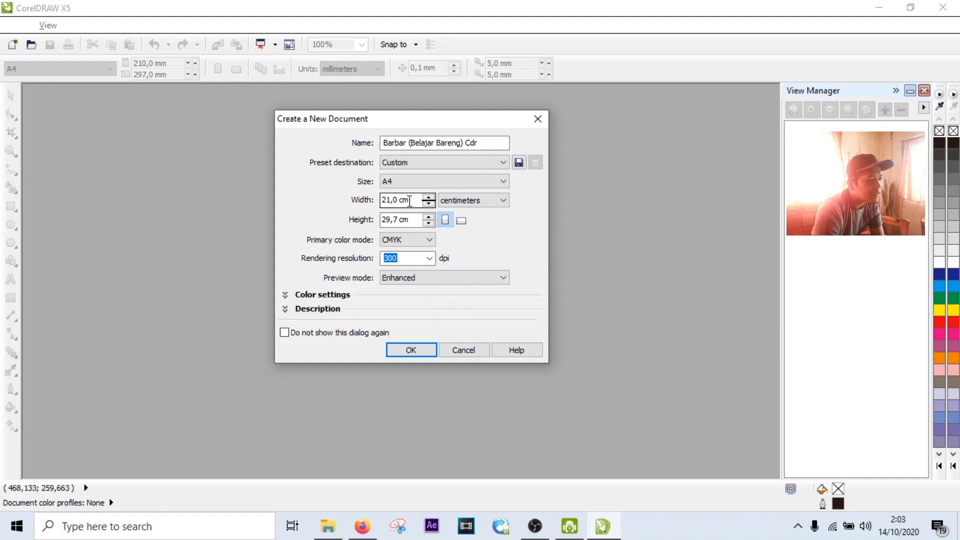
left_click(470, 202)
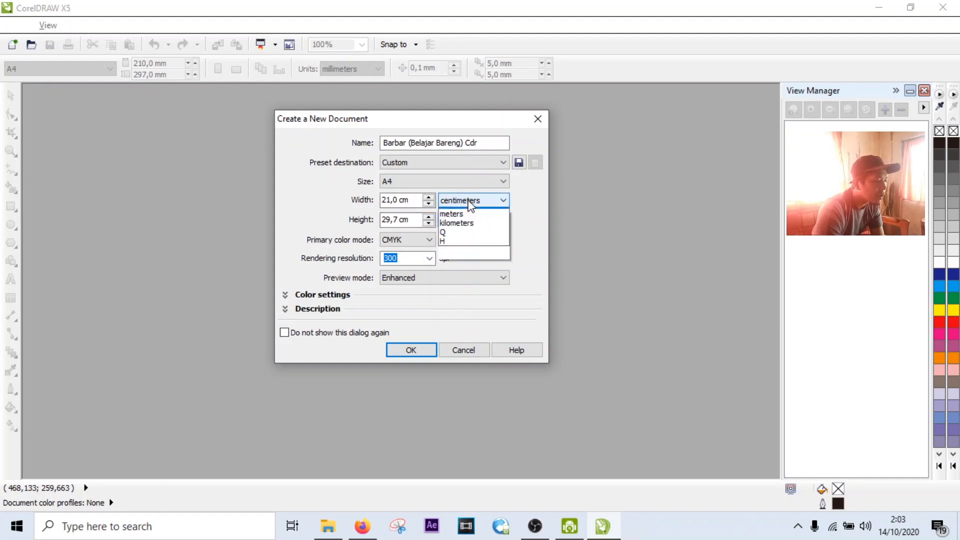
left_click(461, 216)
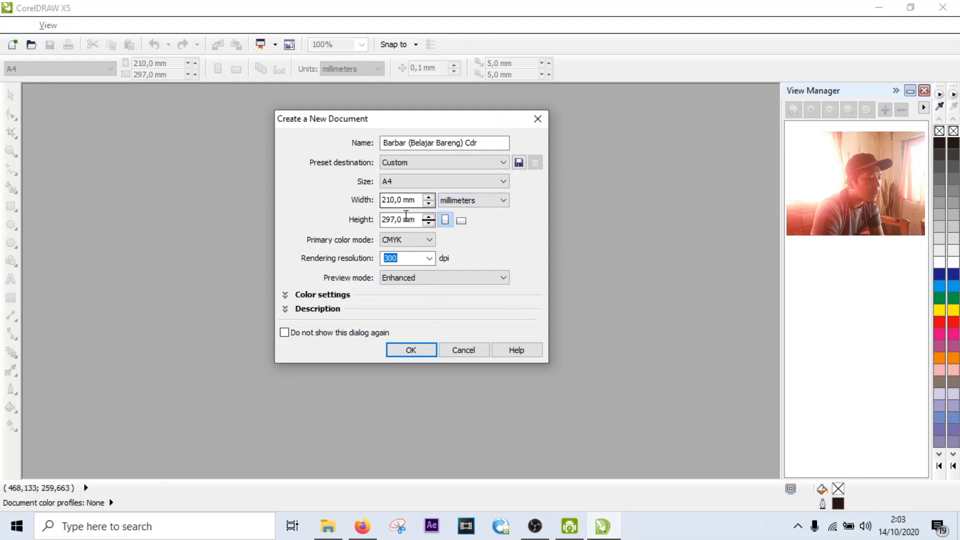
Choose CMYK as the primary color mode, keep the 300 dpi rendering resolution, and create the document.
left_click(418, 243)
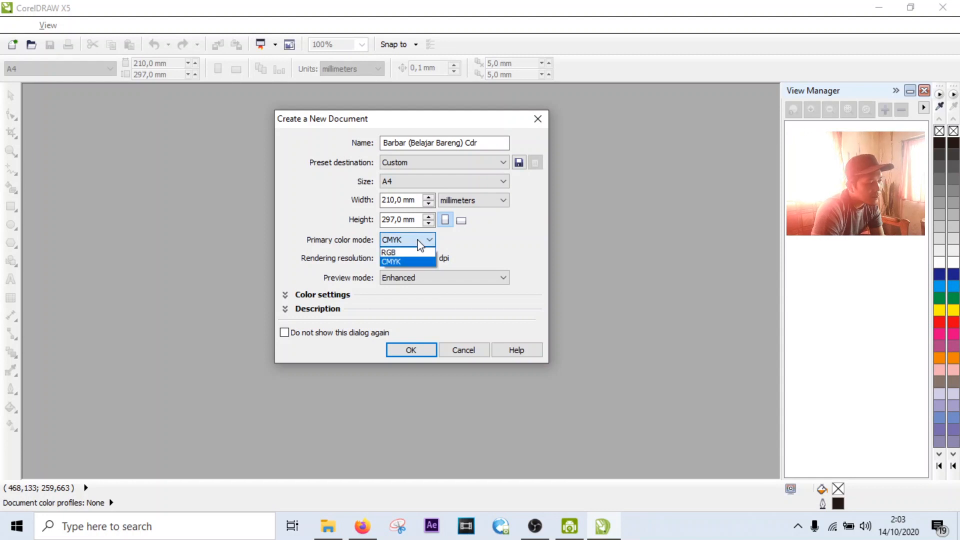
left_click(423, 262)
left_click(423, 259)
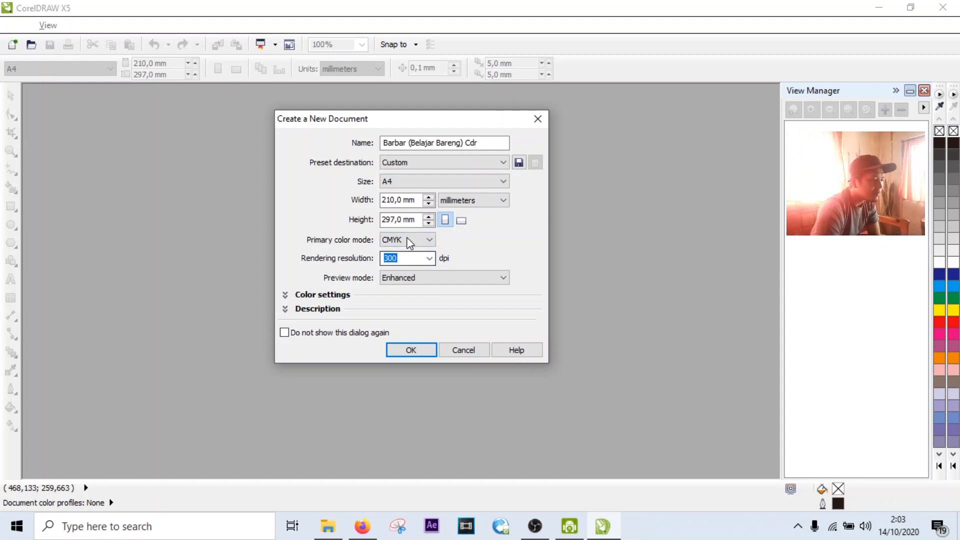
left_click(415, 257)
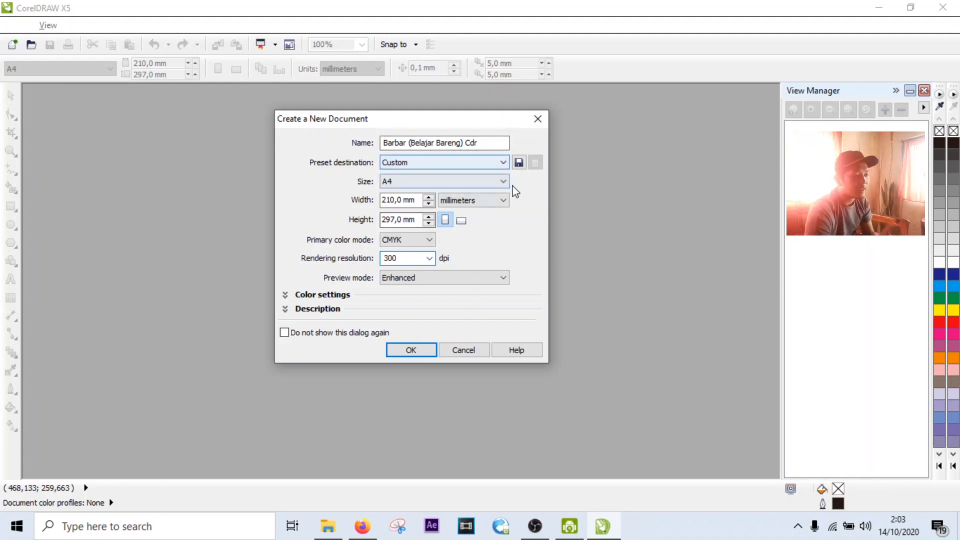
left_click(419, 354)
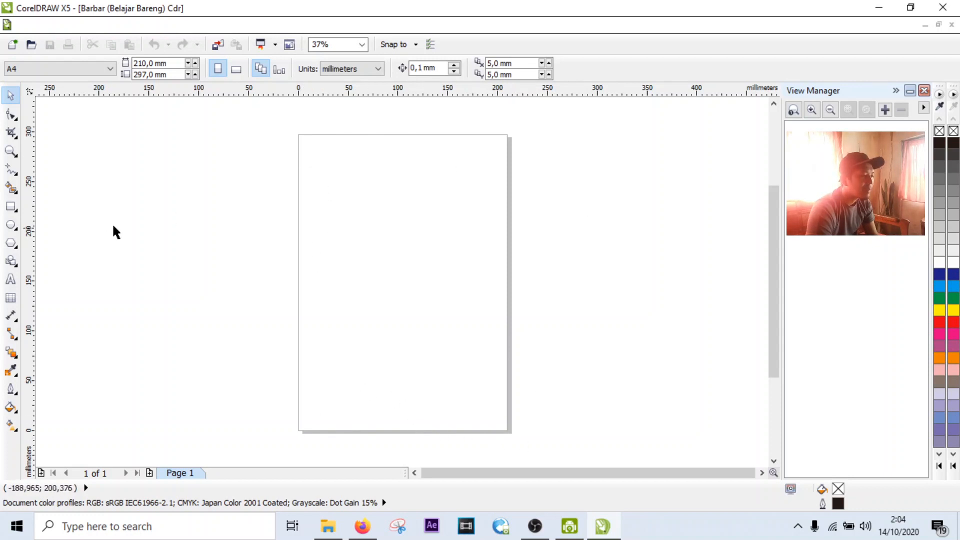
Draw and reposition a rectangle about 465 by 169 mm across the page, and delete it.
left_click(11, 206)
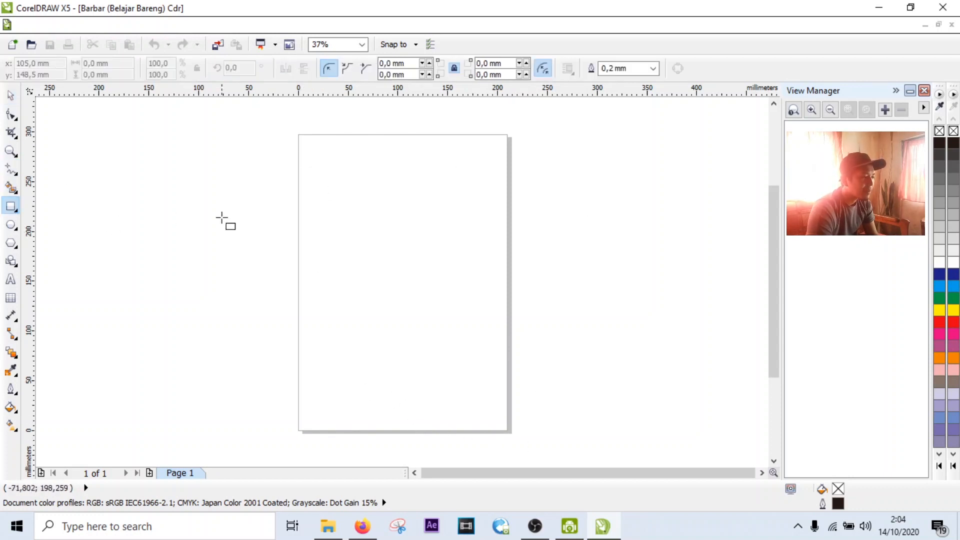
left_click_drag(203, 205, 667, 373)
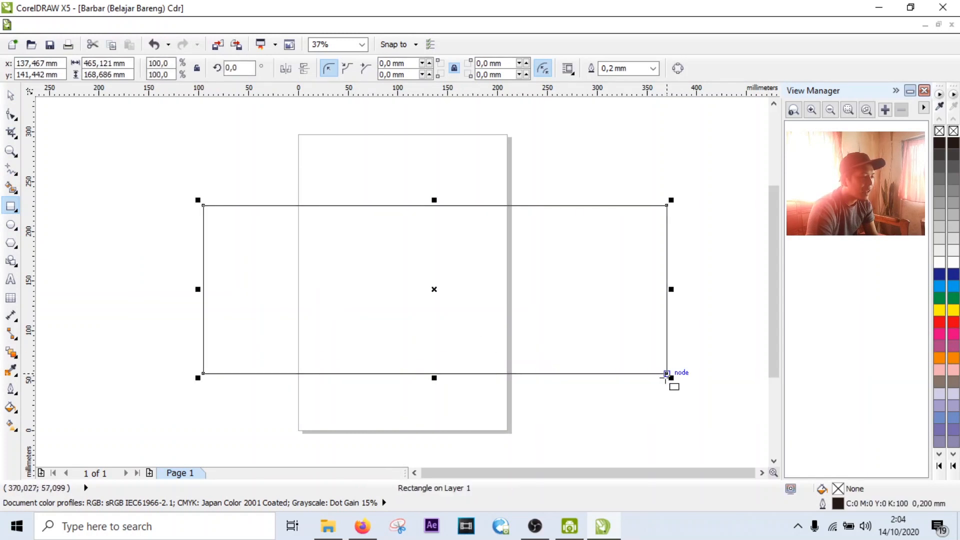
left_click(10, 95)
left_click_drag(366, 224, 352, 238)
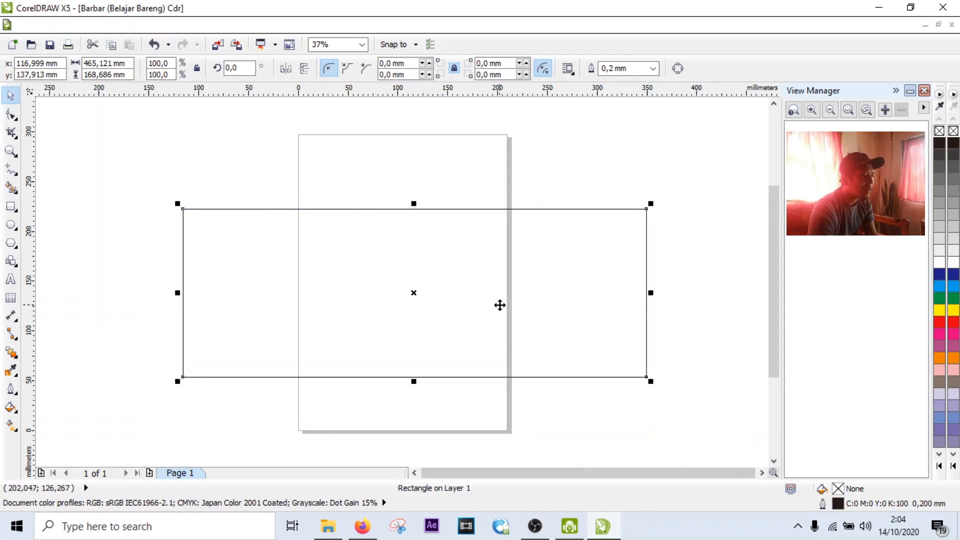
mouse_move(499, 305)
left_mouse_down()
mouse_move(467, 309)
mouse_move(493, 304)
left_mouse_up()
key("Delete")
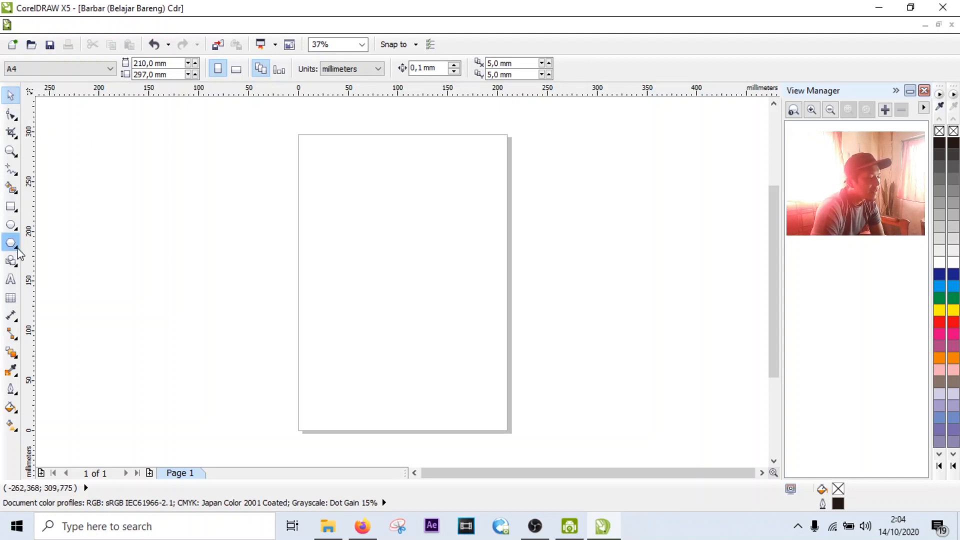
left_click(11, 225)
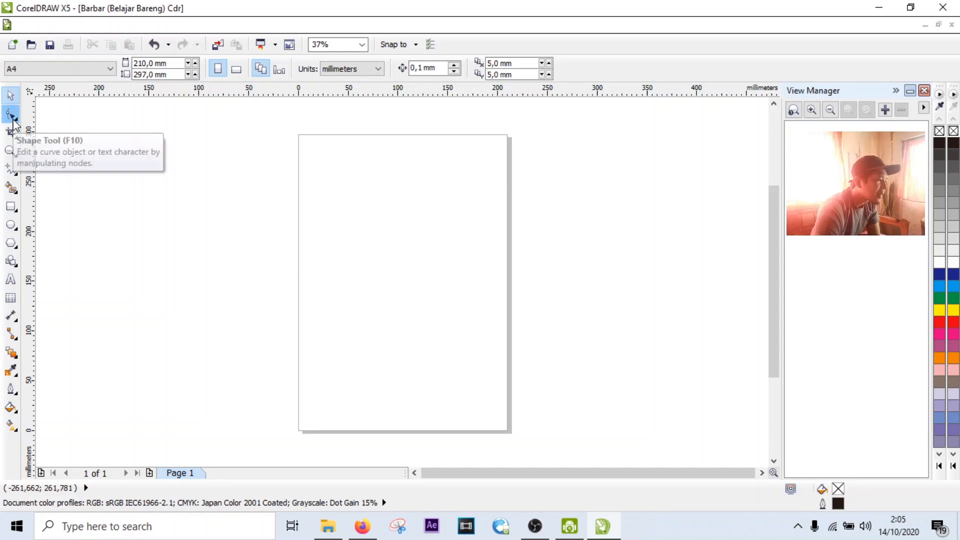
left_click(10, 94)
left_click(13, 95)
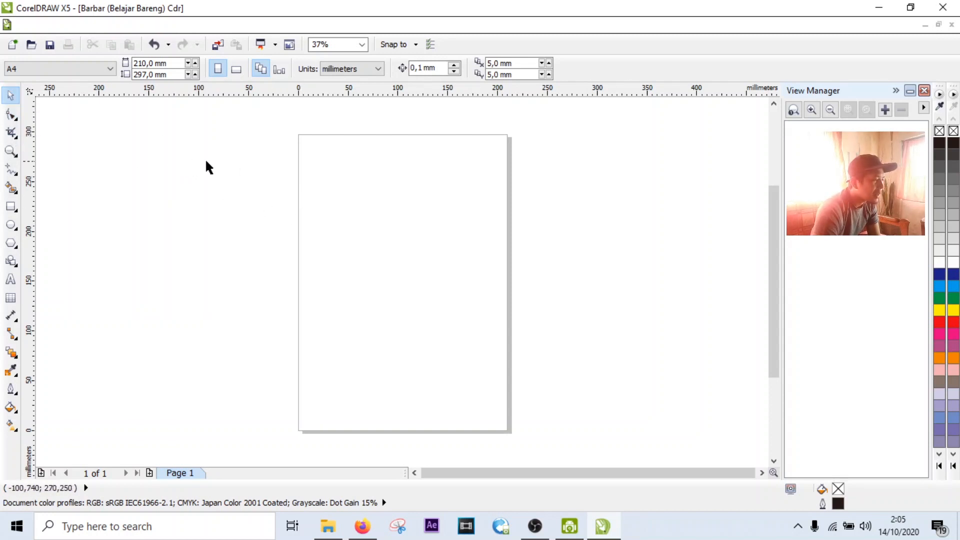
Draw a rectangle about 236 by 133 mm overlapping the page's left edge.
left_click(11, 207)
left_click_drag(224, 184, 459, 317)
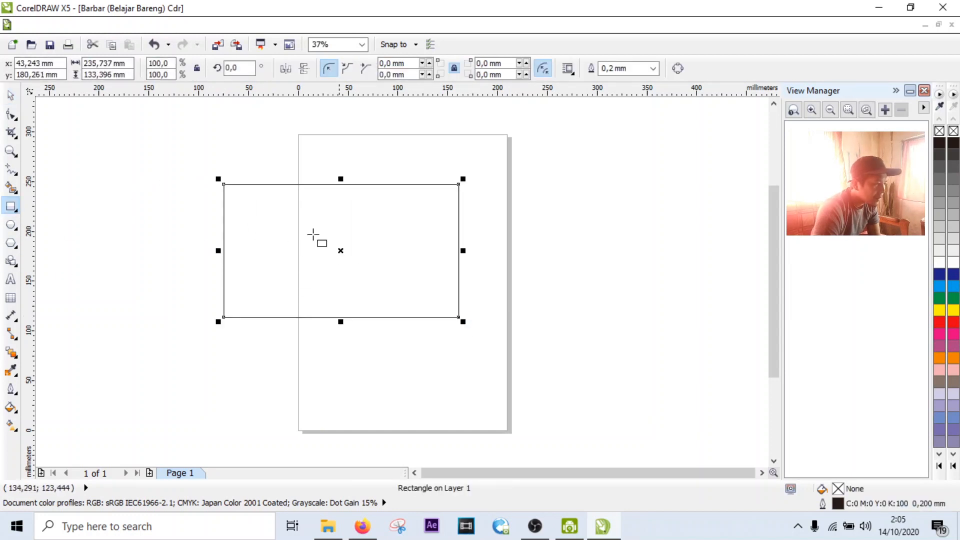
left_click(10, 95)
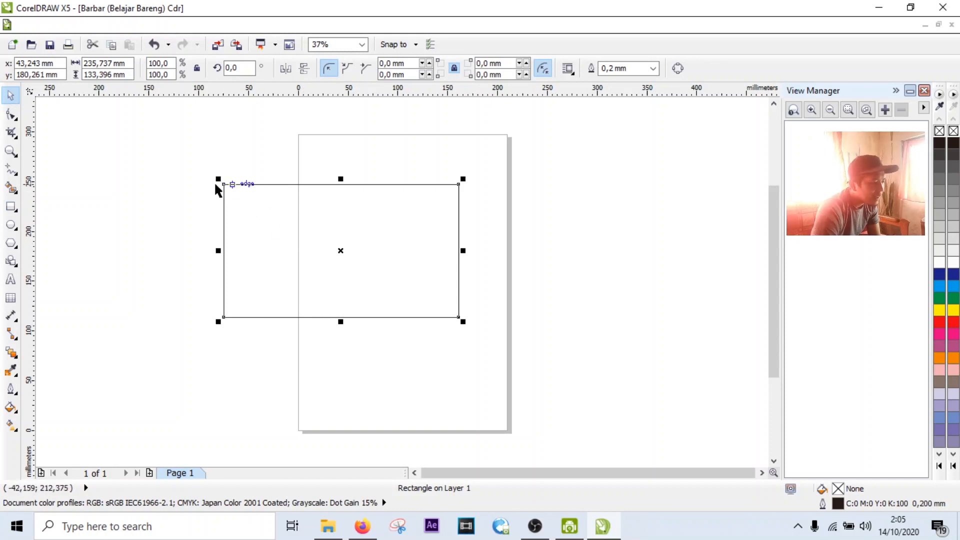
Round all four corners of the rectangle with the Shape tool to a radius of about 29.6 mm.
left_click(11, 115)
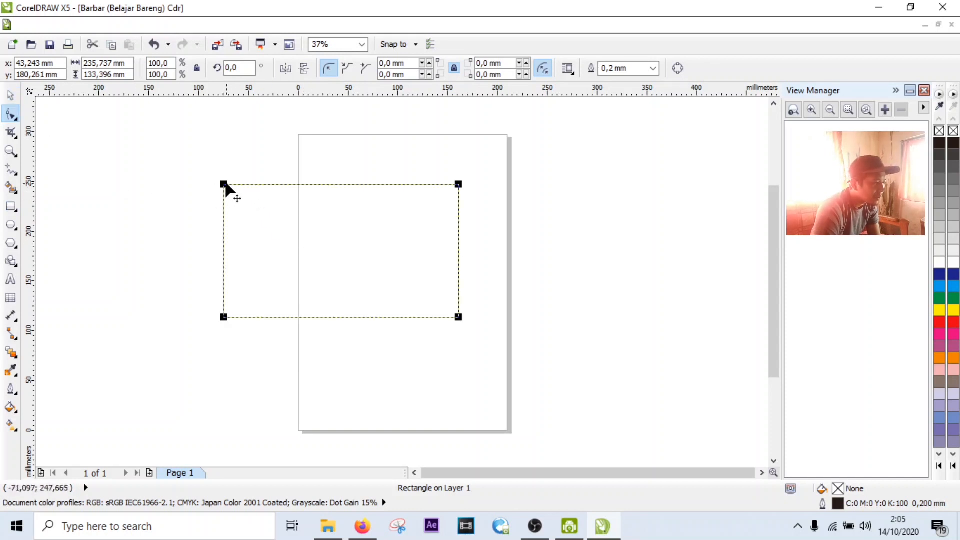
left_click_drag(224, 185, 250, 186)
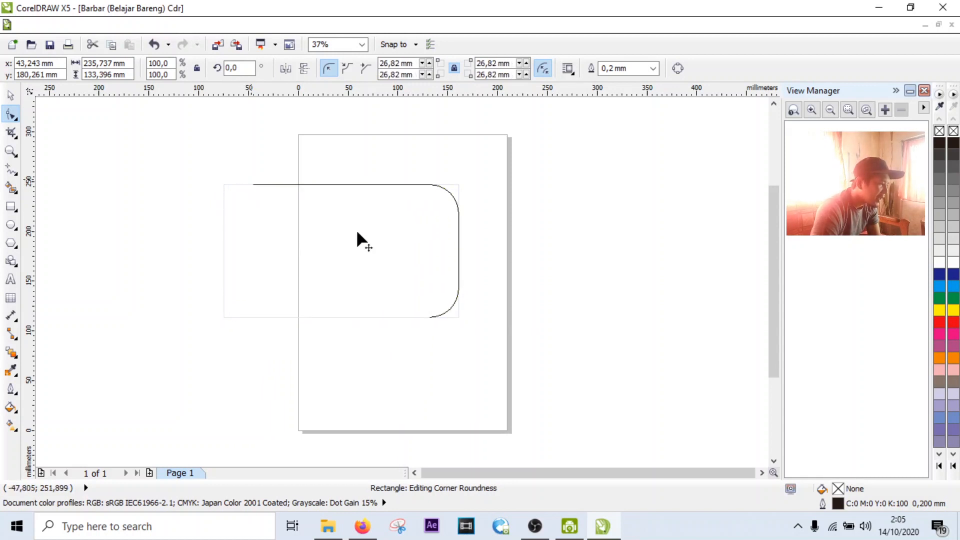
left_click(10, 95)
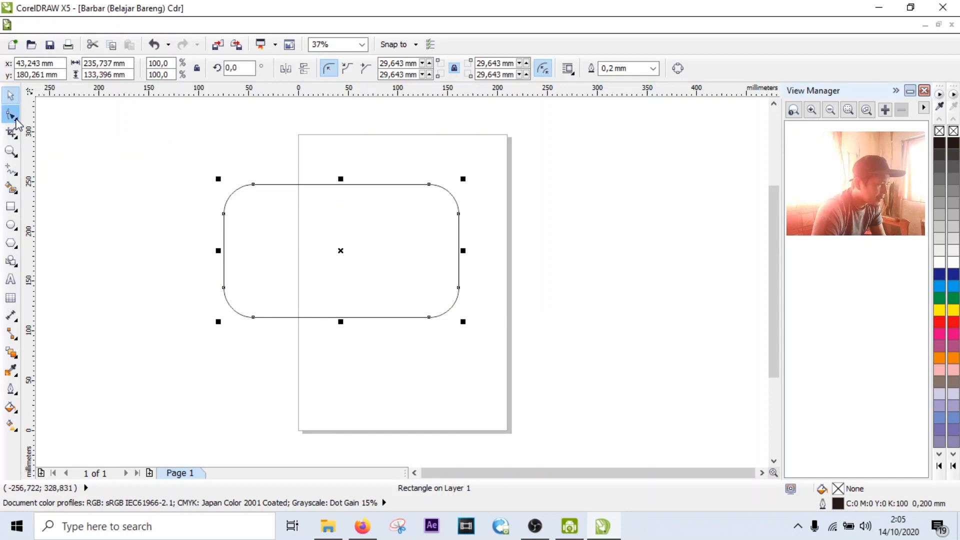
right_click(16, 121)
left_click(12, 121)
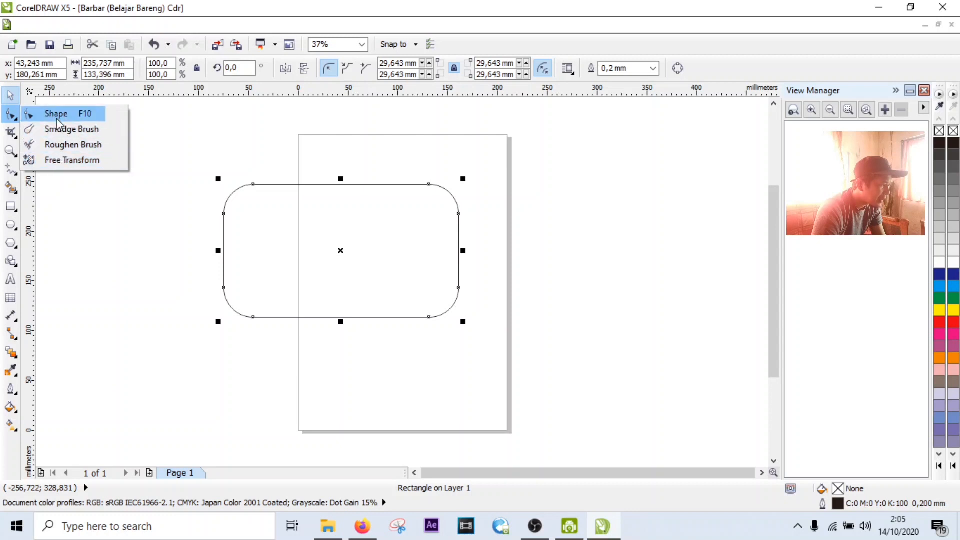
left_click(18, 120)
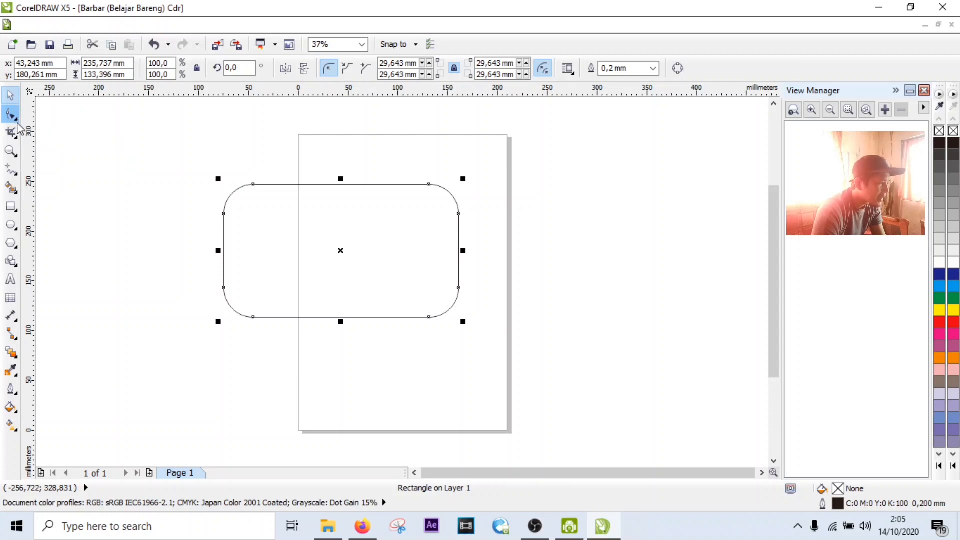
key("space")
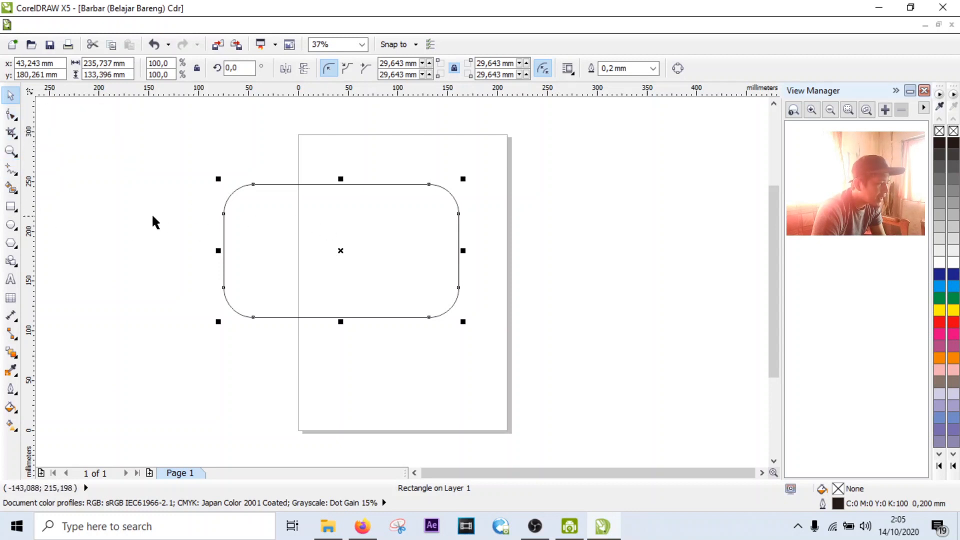
Undo the corner rounding of the rectangle.
left_click(152, 216)
key("ctrl+z")
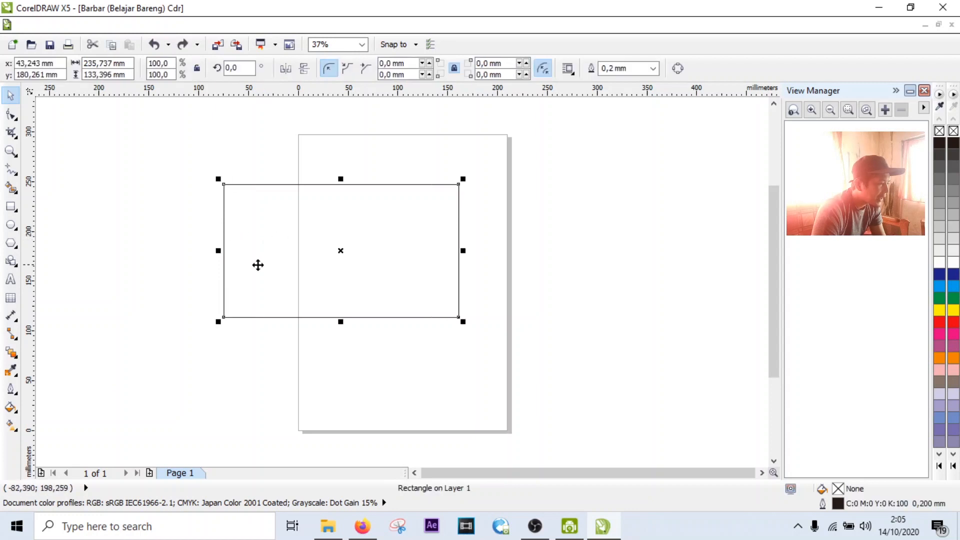
Zoom in on the upper-left corner of the rectangle with the Zoom tool.
left_click(11, 150)
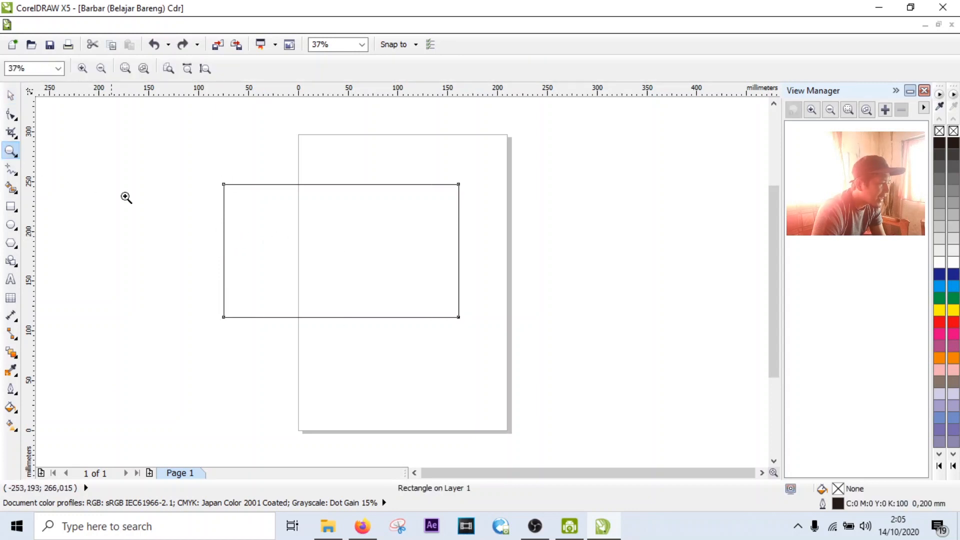
left_click_drag(194, 183, 299, 238)
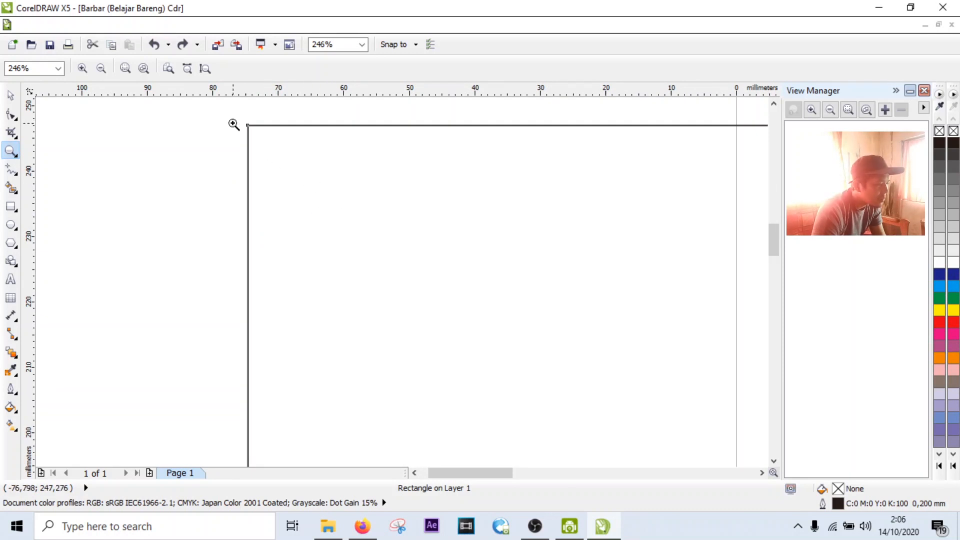
Zoom in repeatedly on the rectangle's upper-left corner with the Zoom tool and return to the full-page view.
left_click_drag(242, 125, 355, 225)
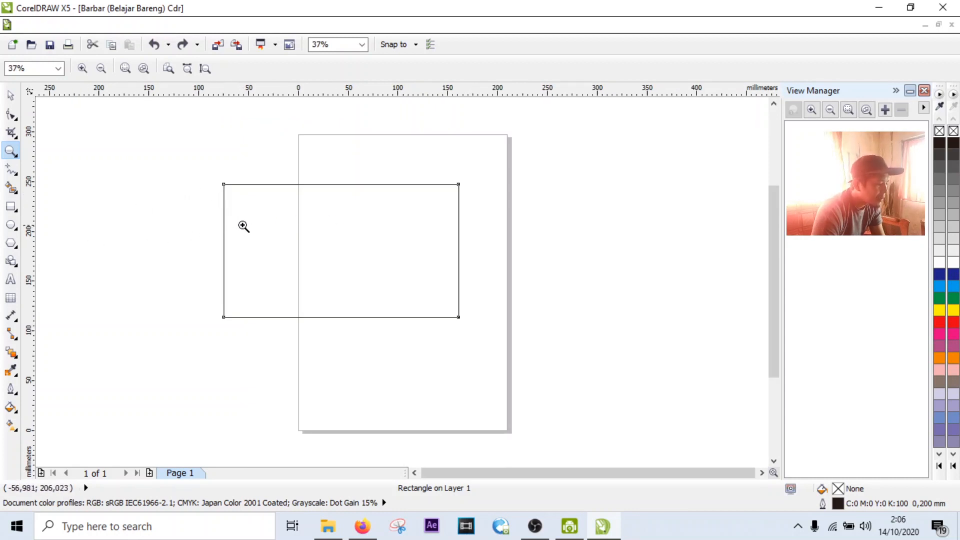
left_click_drag(202, 164, 292, 232)
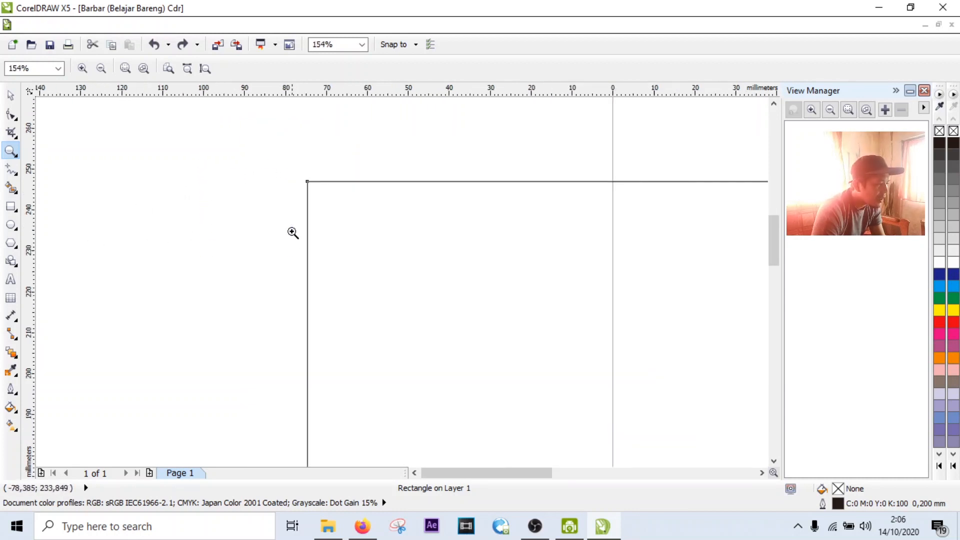
left_click_drag(276, 162, 409, 270)
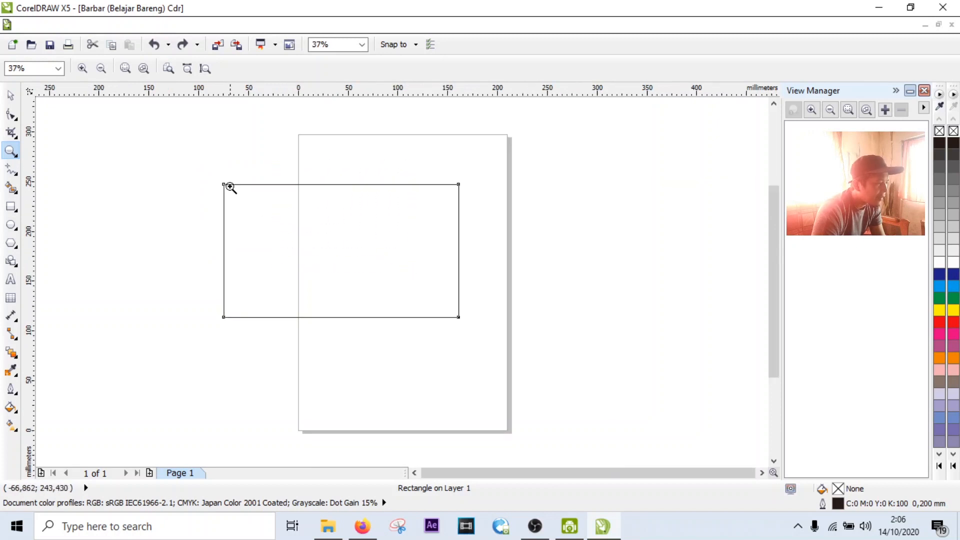
left_click_drag(204, 169, 284, 224)
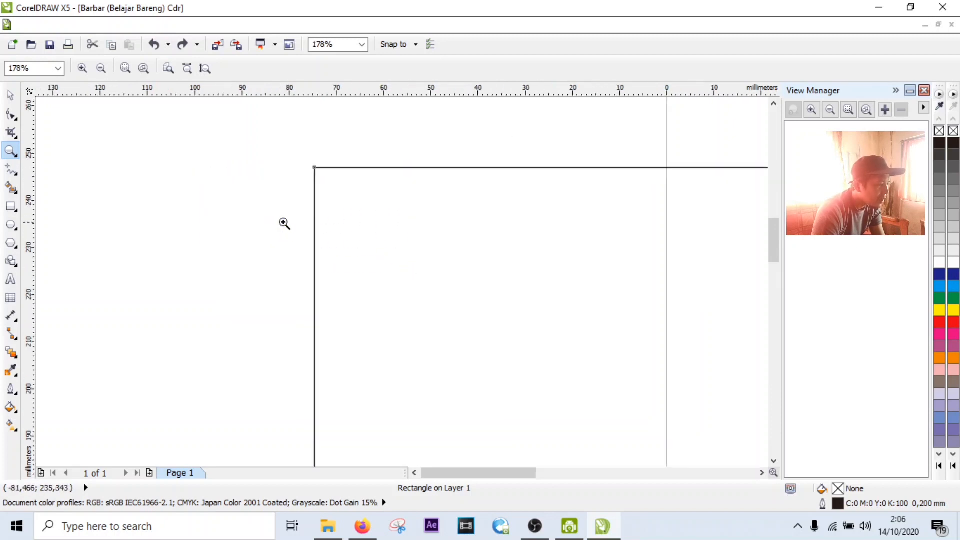
left_click_drag(294, 158, 455, 258)
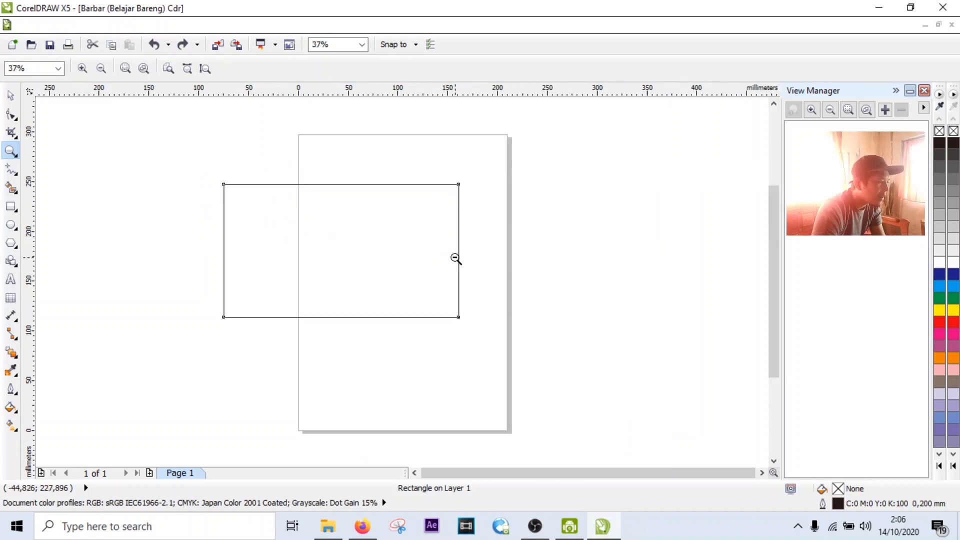
Try a Crop marquee about 338 by 200 mm around the rectangle, leaving the tool without cropping and deselecting the rectangle.
left_click(11, 134)
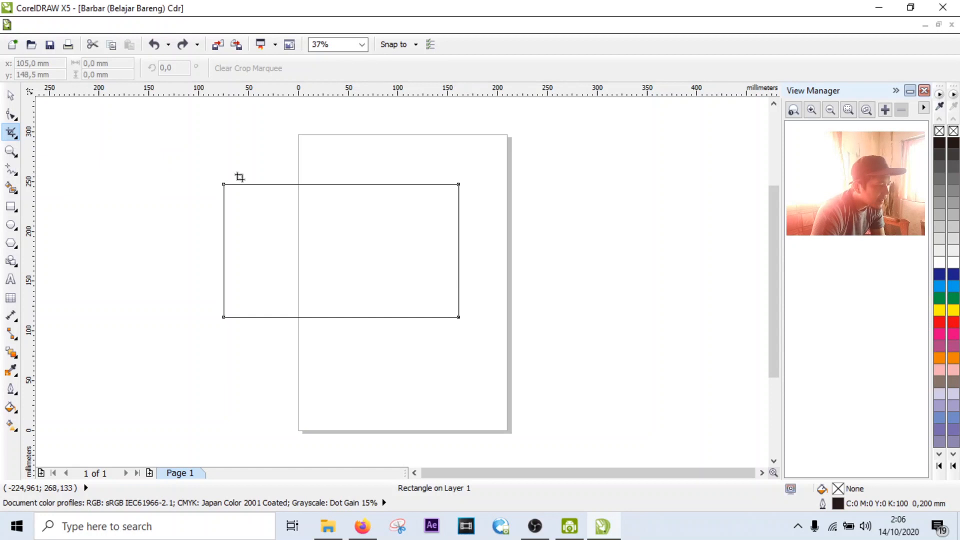
left_click_drag(203, 164, 539, 364)
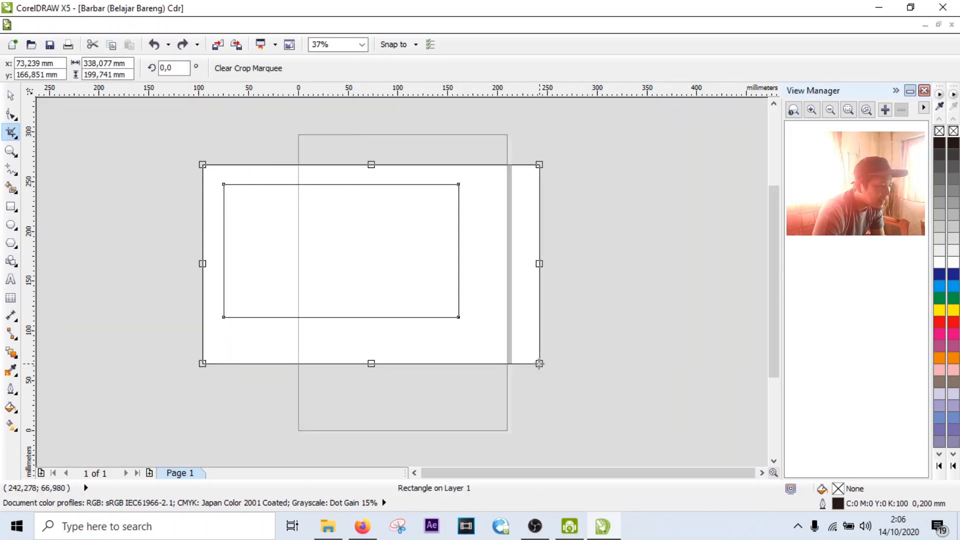
left_click(8, 97)
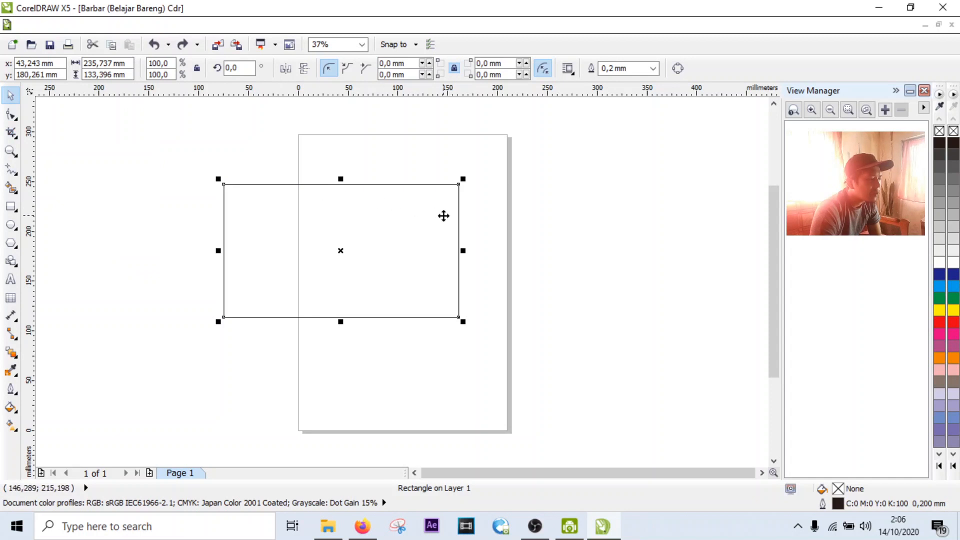
left_click(143, 133)
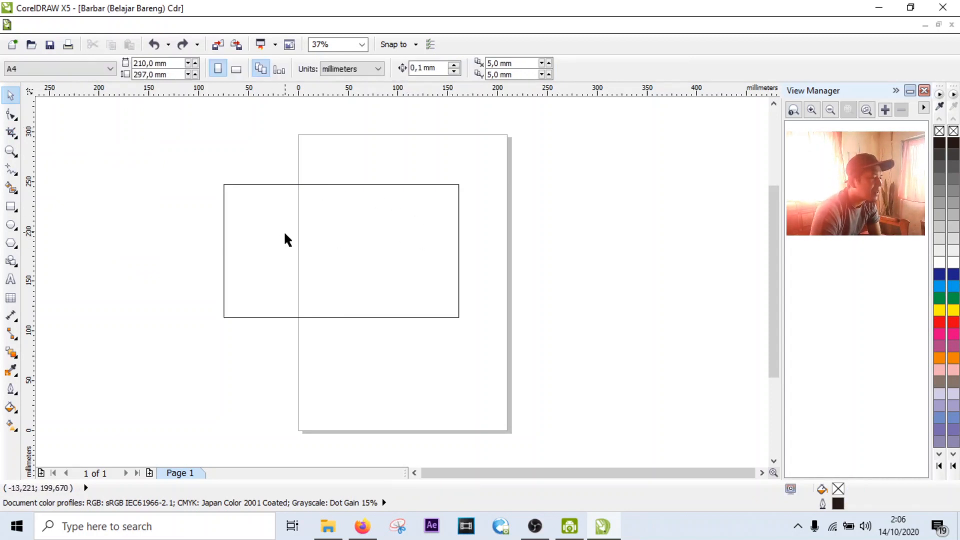
Draw an ellipse about 148 by 92 mm below the rectangle, overlapping the page's lower-left corner, and select it with the Pick tool.
left_click(11, 224)
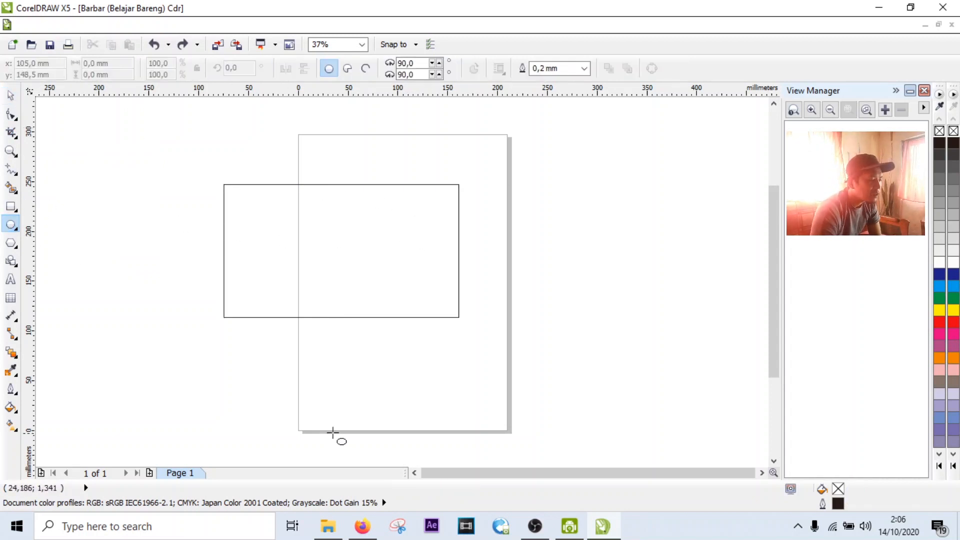
left_click_drag(260, 349, 408, 441)
left_click(11, 95)
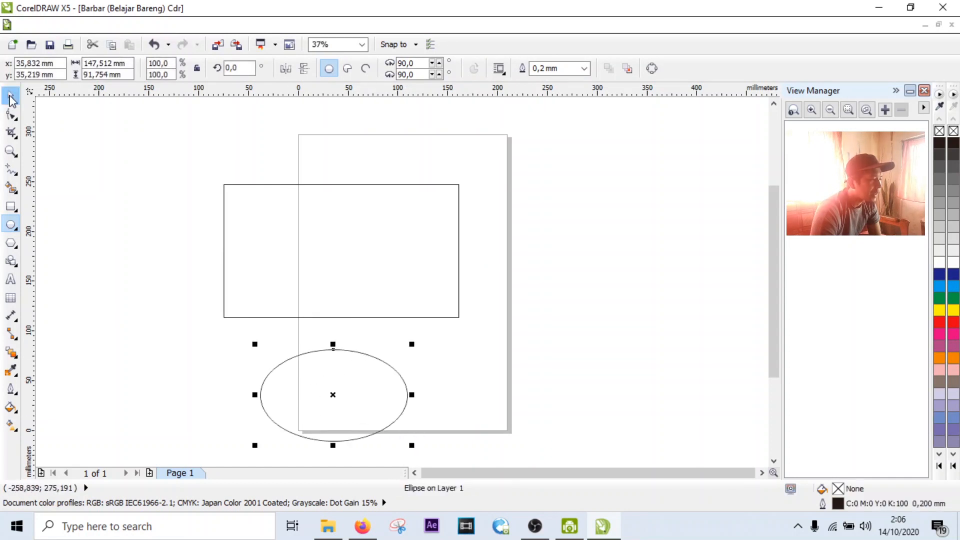
left_click(214, 355)
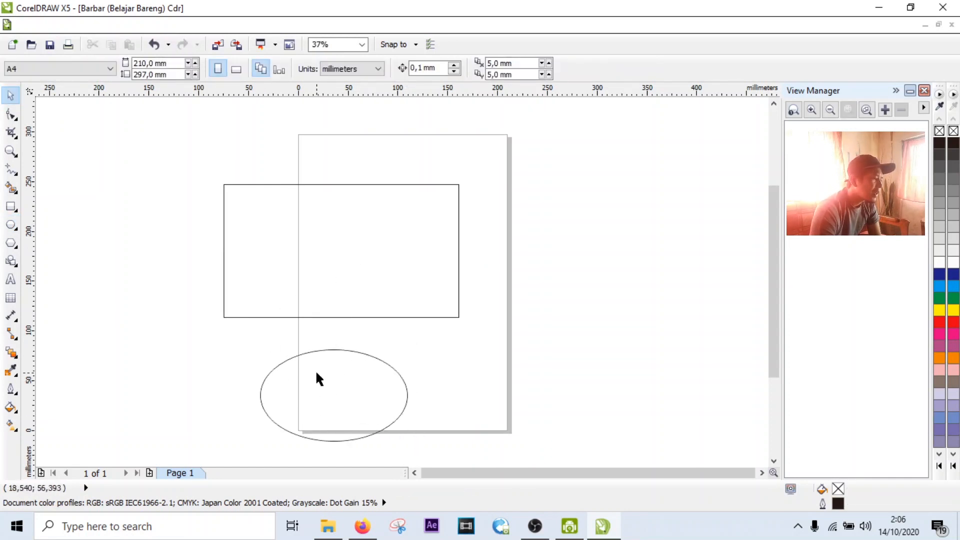
left_click(317, 369)
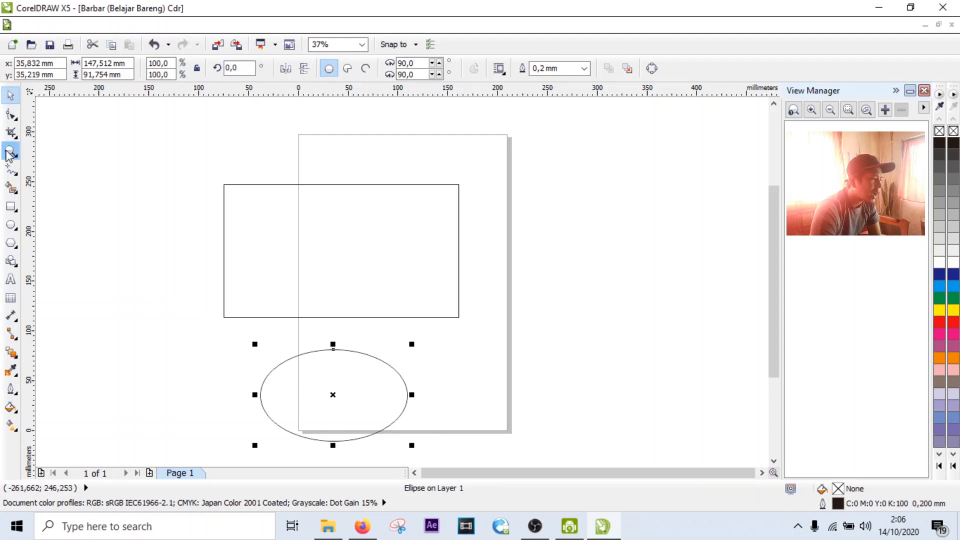
Draw eight smaller ellipses of various sizes around the large ellipse below the rectangle and deselect them.
key("F7")
left_click_drag(211, 346, 262, 384)
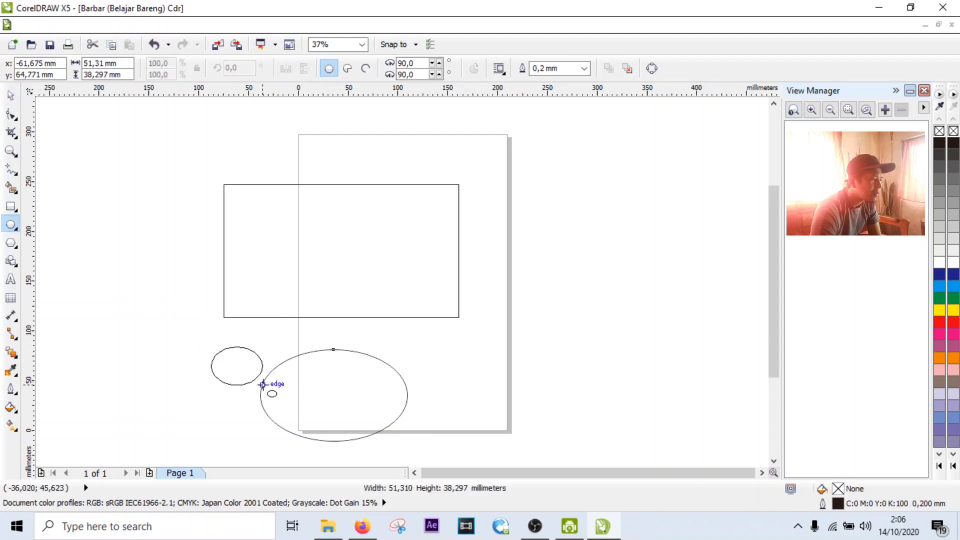
left_click_drag(284, 335, 330, 356)
left_click_drag(388, 338, 445, 379)
left_click_drag(513, 363, 541, 409)
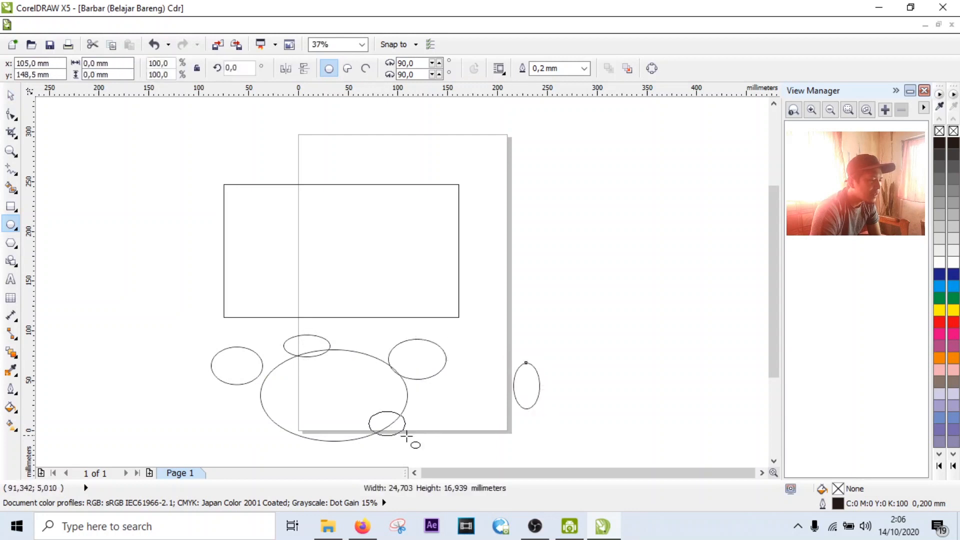
left_click_drag(369, 411, 410, 437)
left_click_drag(422, 399, 452, 417)
left_click_drag(353, 339, 394, 368)
left_click_drag(376, 323, 430, 355)
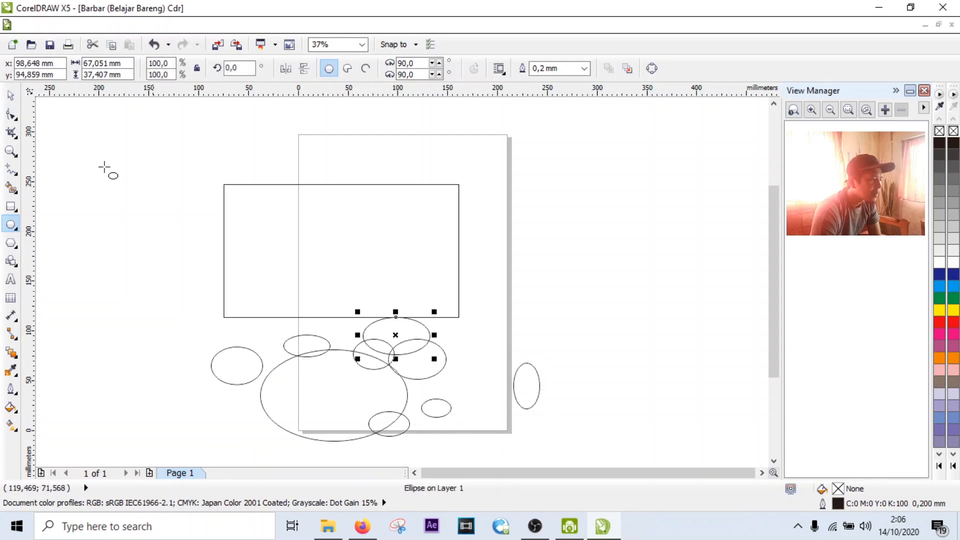
left_click(10, 95)
left_click(620, 449)
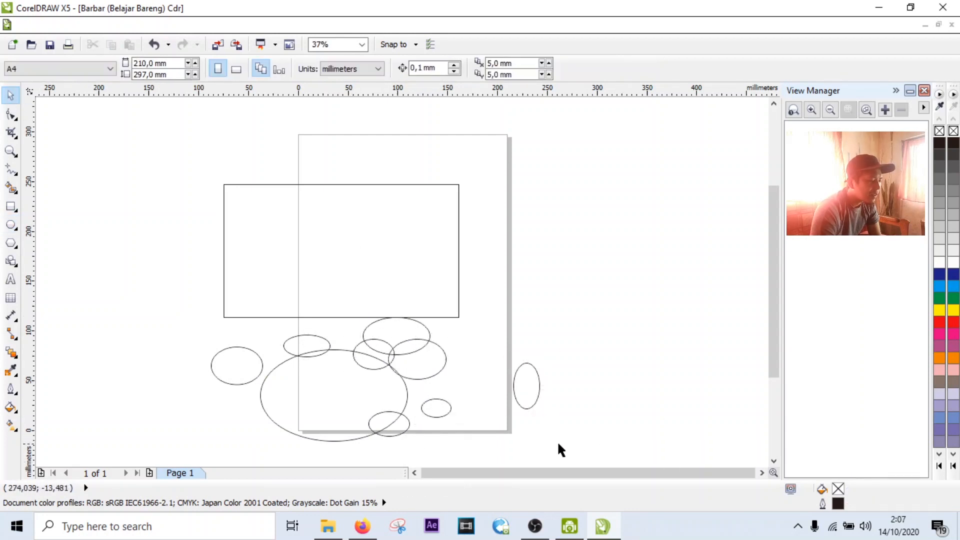
Delete all nine ellipses and move the rectangle so its centre sits at about X 102.5, Y 165.4 mm.
left_click(412, 270)
left_click_drag(392, 255, 394, 237)
left_click_drag(577, 455, 163, 307)
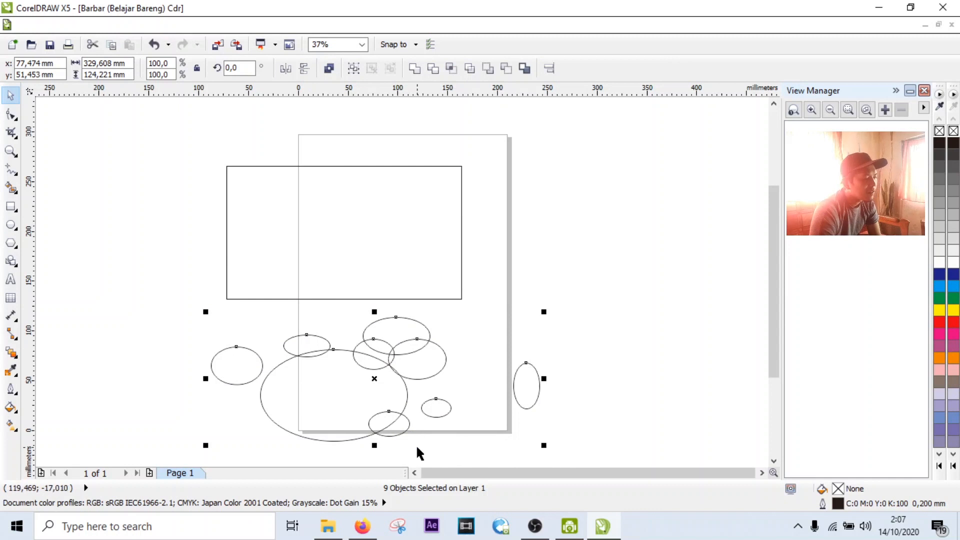
key("Delete")
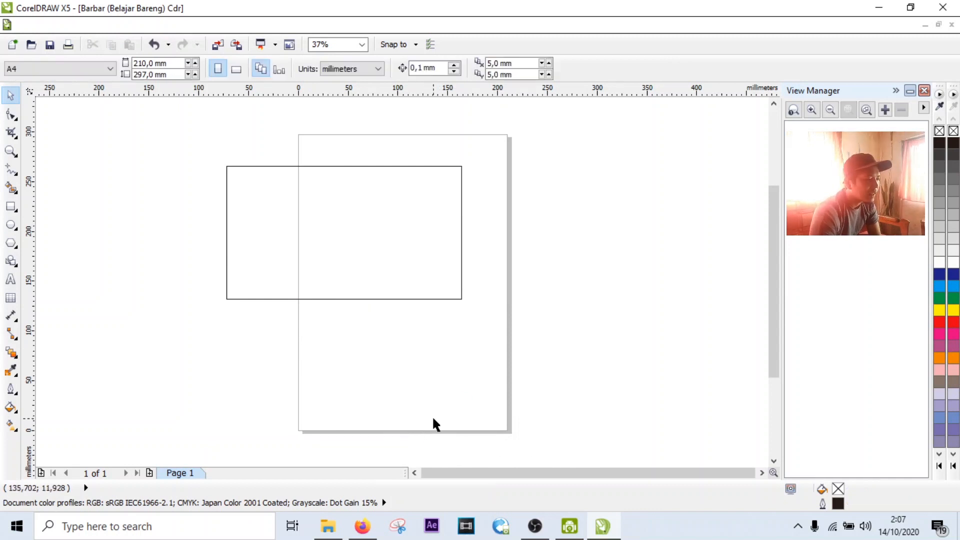
left_click_drag(365, 216, 421, 248)
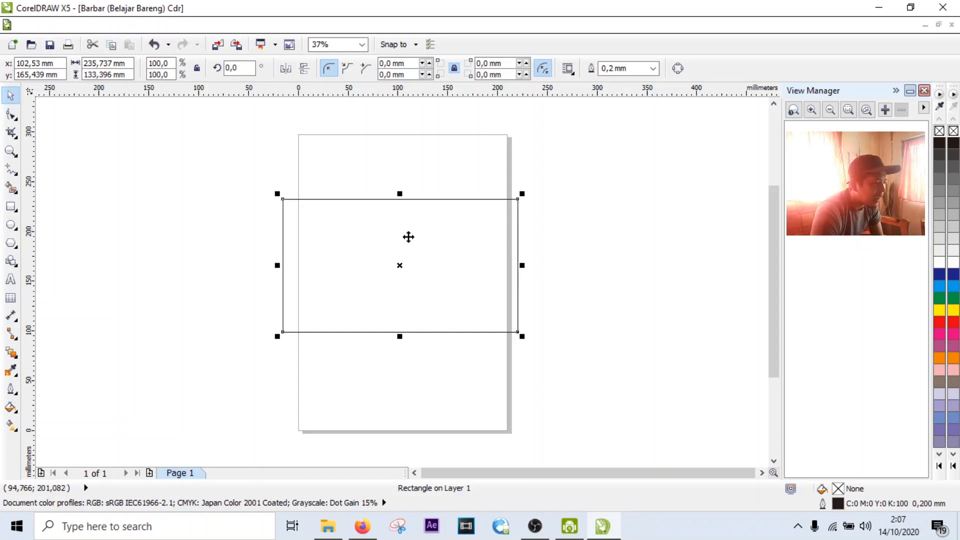
Draw a wavy freehand curve about 169 by 76 mm to the left of the page and undo it.
left_click(11, 170)
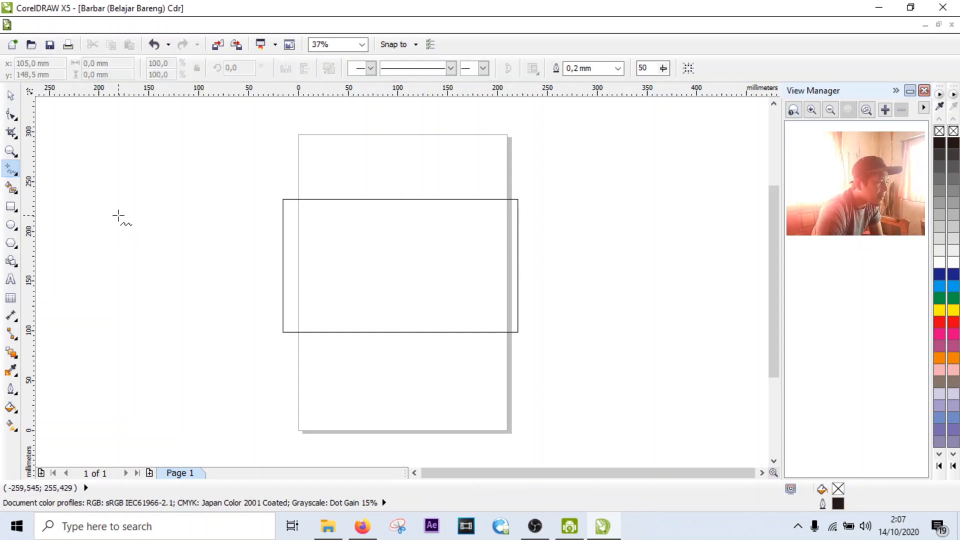
mouse_move(128, 185)
left_mouse_down()
mouse_move(190, 235)
mouse_move(295, 162)
left_mouse_up()
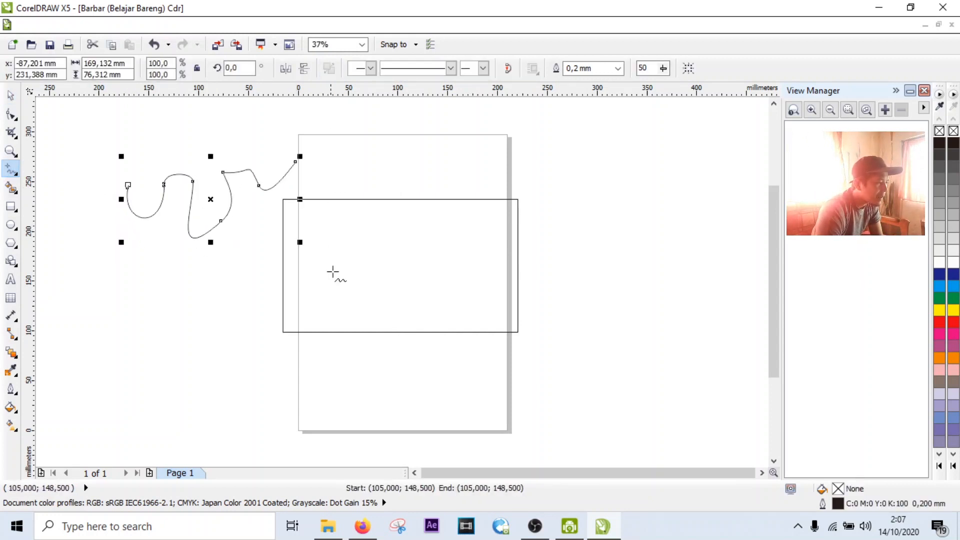
key("ctrl+z")
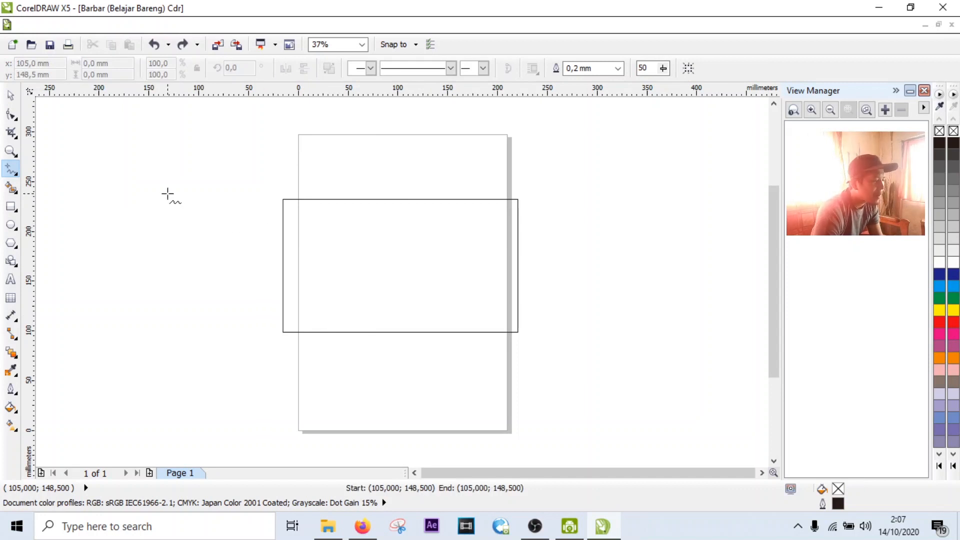
Draw a closed, roughly round freehand shape about 83 by 78 mm to the left of the page and fill it red.
mouse_move(127, 160)
left_mouse_down()
mouse_move(132, 224)
mouse_move(194, 211)
mouse_move(197, 160)
mouse_move(126, 159)
left_mouse_up()
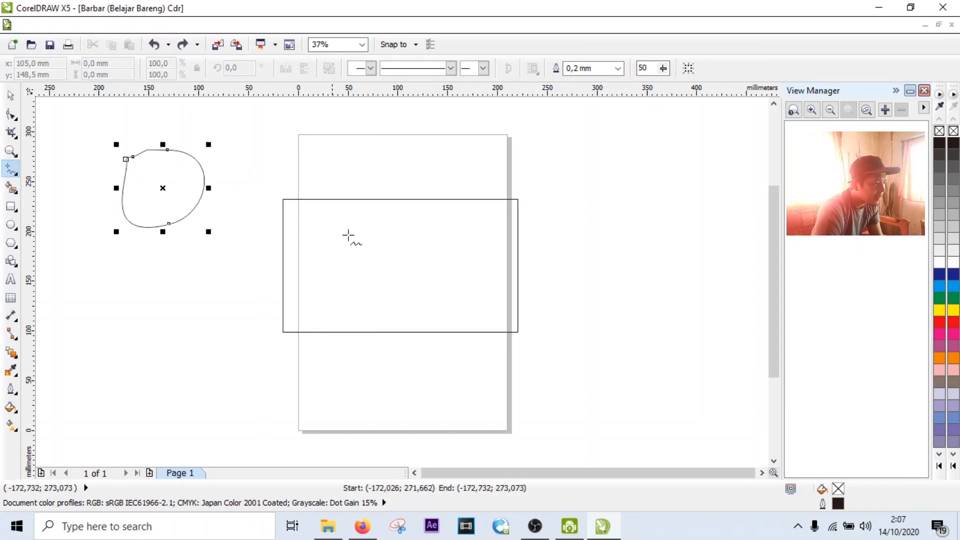
left_click(939, 214)
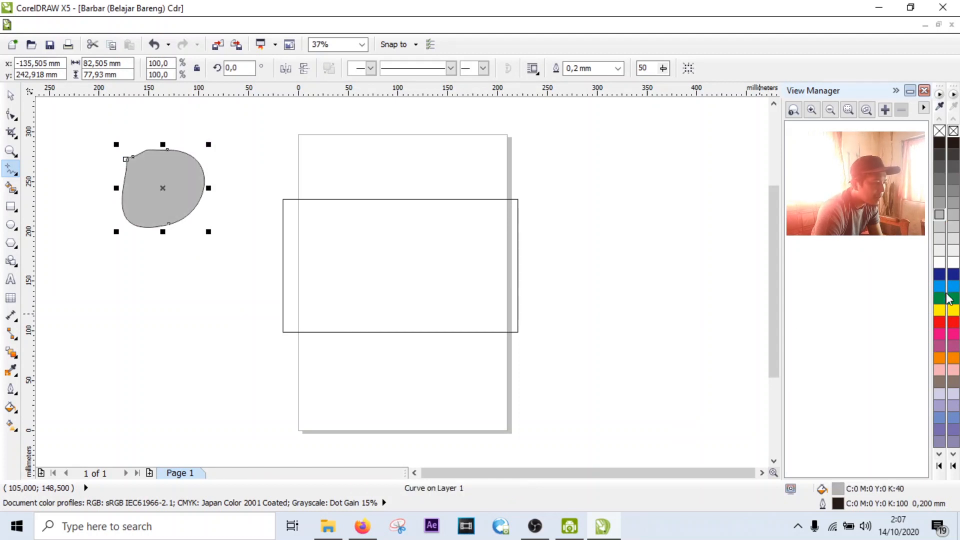
left_click(939, 324)
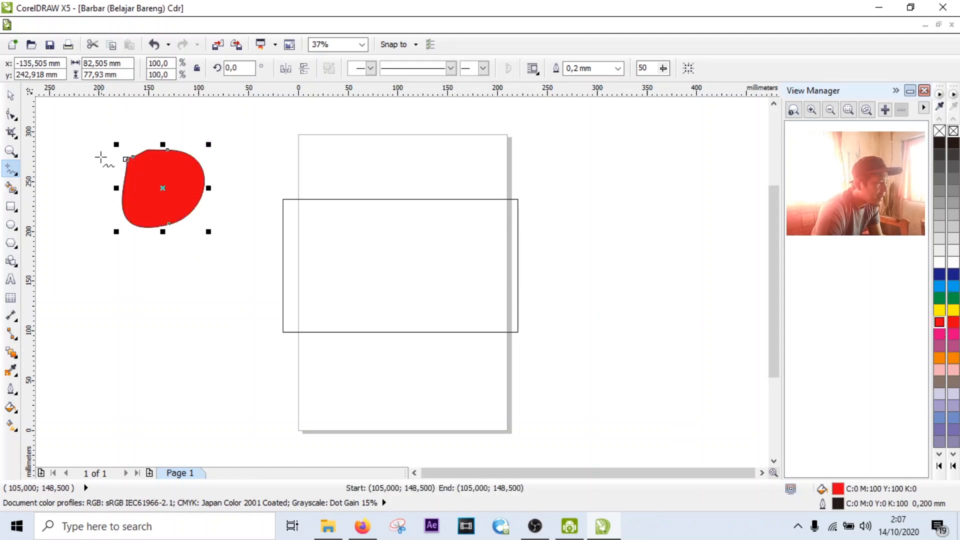
Delete the red freehand shape.
left_click(10, 95)
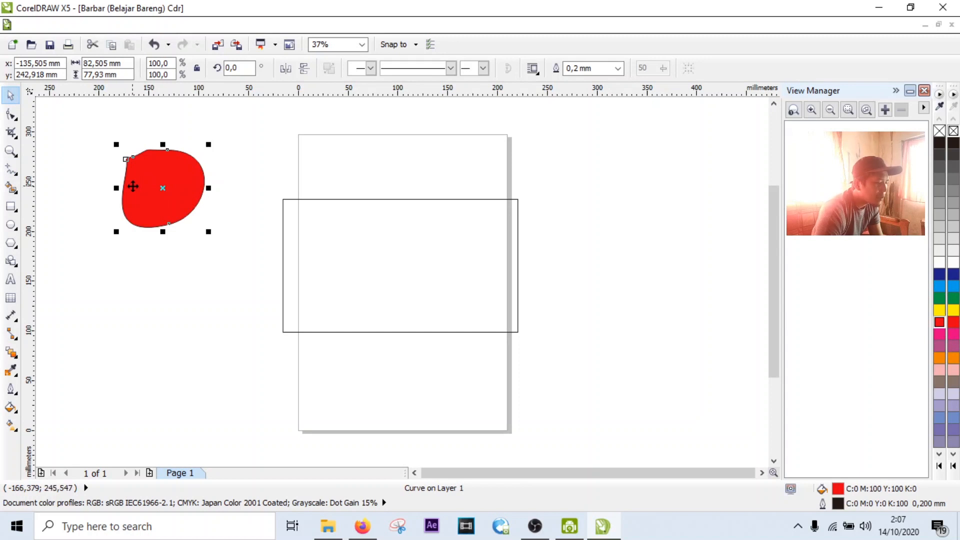
key("Delete")
Draw an open freehand curve about 381 by 96 mm extending across the page's upper part and assign it a blue fill.
left_click(8, 171)
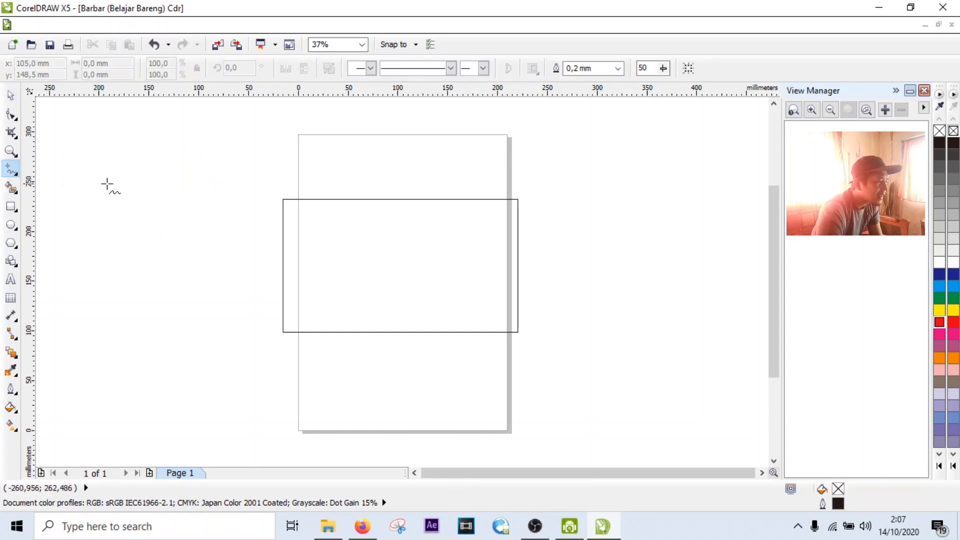
mouse_move(96, 160)
left_mouse_down()
mouse_move(94, 195)
mouse_move(107, 199)
mouse_move(126, 184)
mouse_move(197, 197)
mouse_move(291, 165)
mouse_move(462, 156)
mouse_move(441, 143)
mouse_move(266, 126)
mouse_move(233, 106)
mouse_move(216, 121)
mouse_move(150, 106)
mouse_move(81, 114)
mouse_move(103, 137)
left_mouse_up()
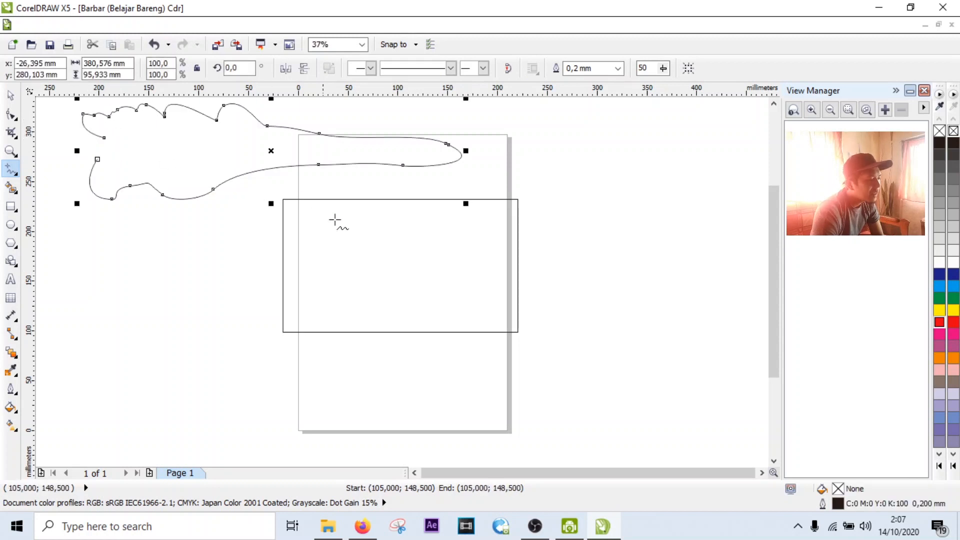
left_click(939, 275)
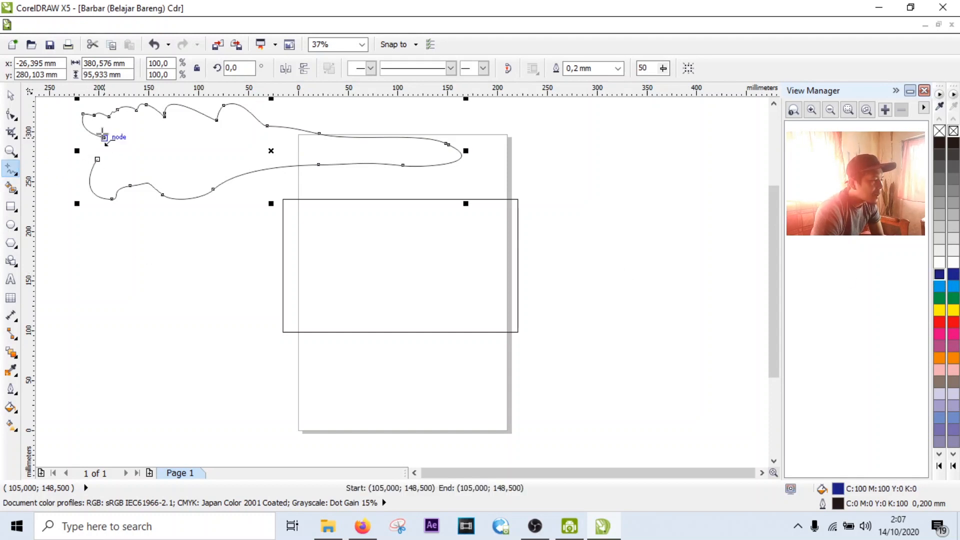
Close the open freehand curve by connecting its two end nodes with the Freehand tool.
left_click(103, 137)
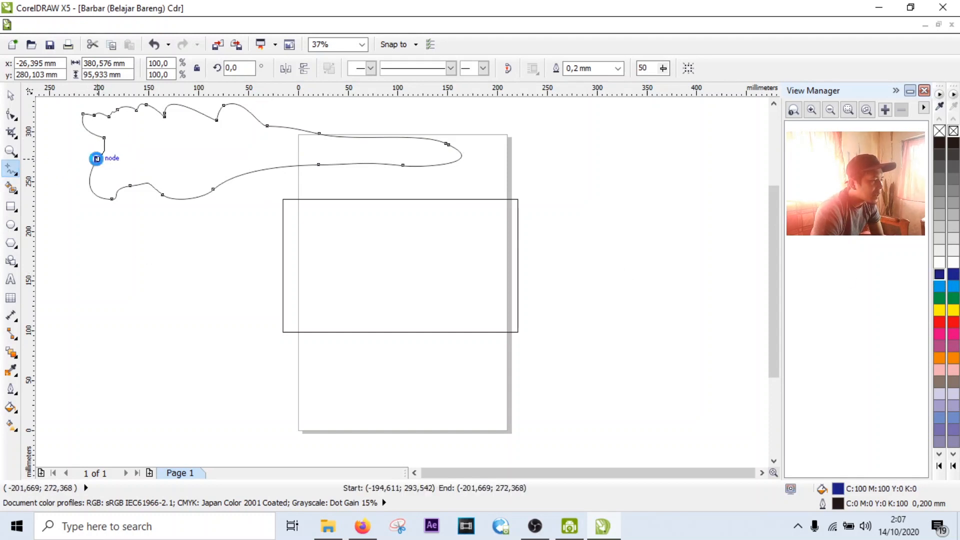
left_click(96, 159)
left_click(10, 95)
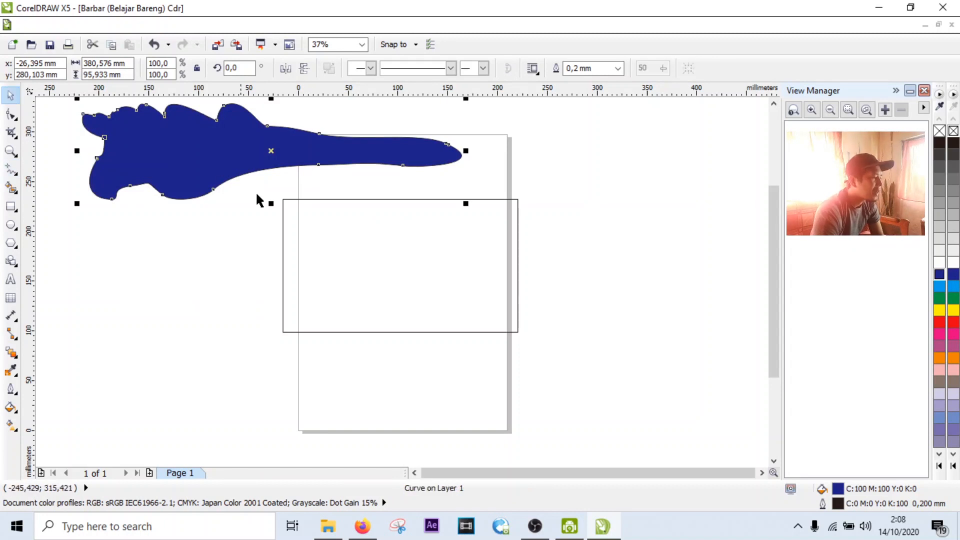
Undo closing the freehand curve and delete the curve.
key("ctrl+z")
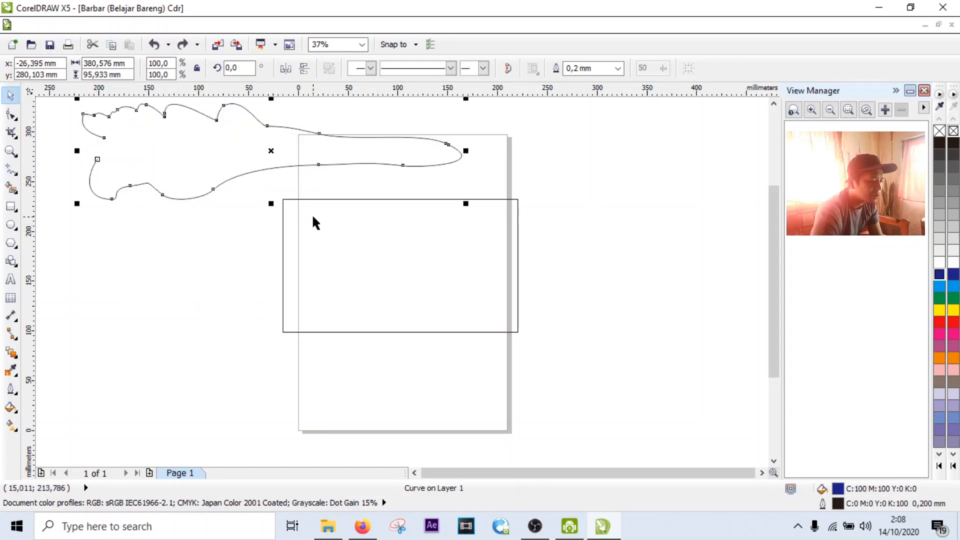
key("Delete")
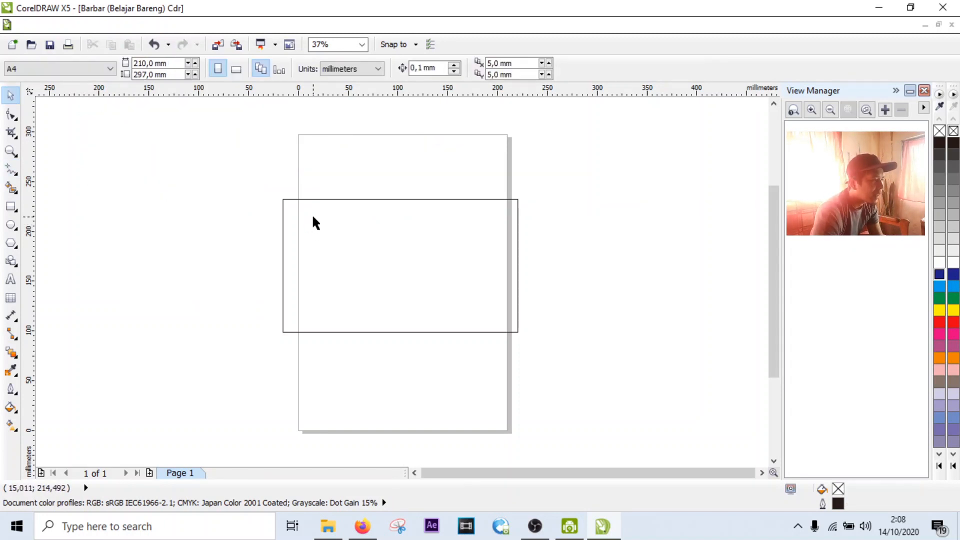
Try the Smart Fill tool twice on the empty rectangle with the specified slate-blue fill and 0,2 mm outline, undoing each fill.
left_click(10, 191)
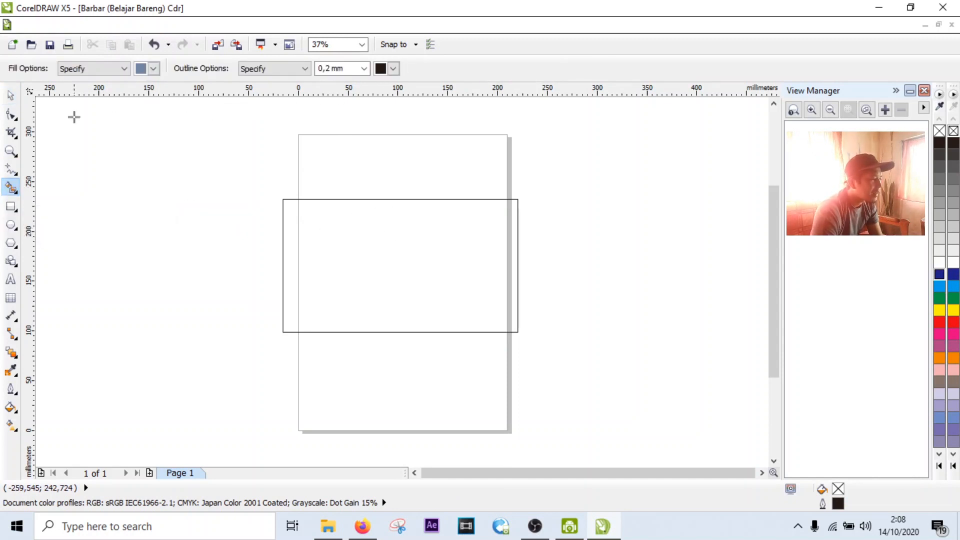
left_click(108, 71)
left_click(109, 73)
left_click(411, 314)
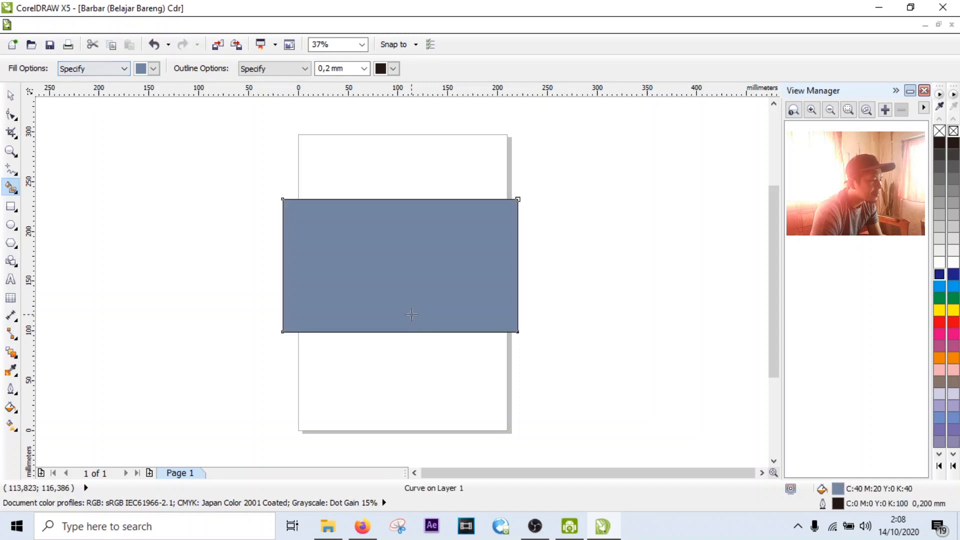
key("ctrl+z")
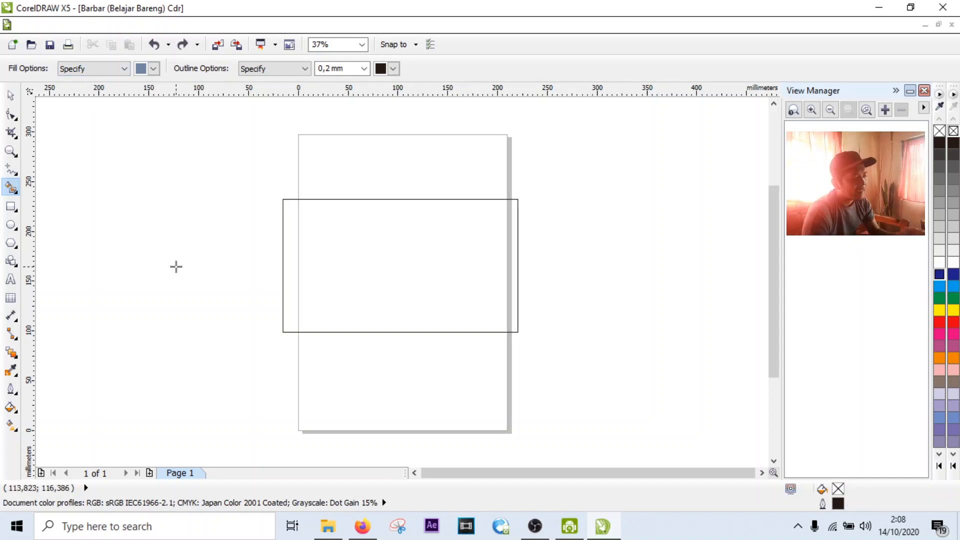
left_click(359, 251)
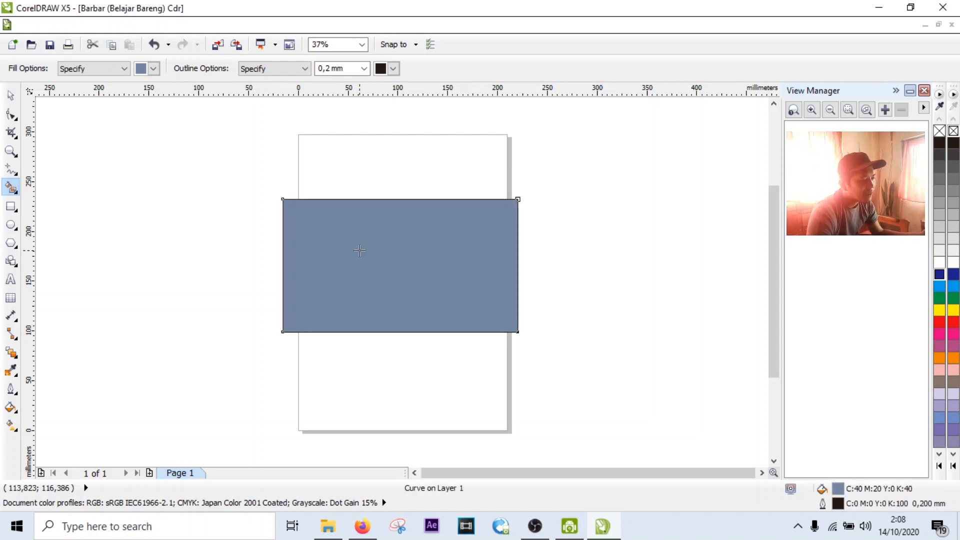
key("ctrl+z")
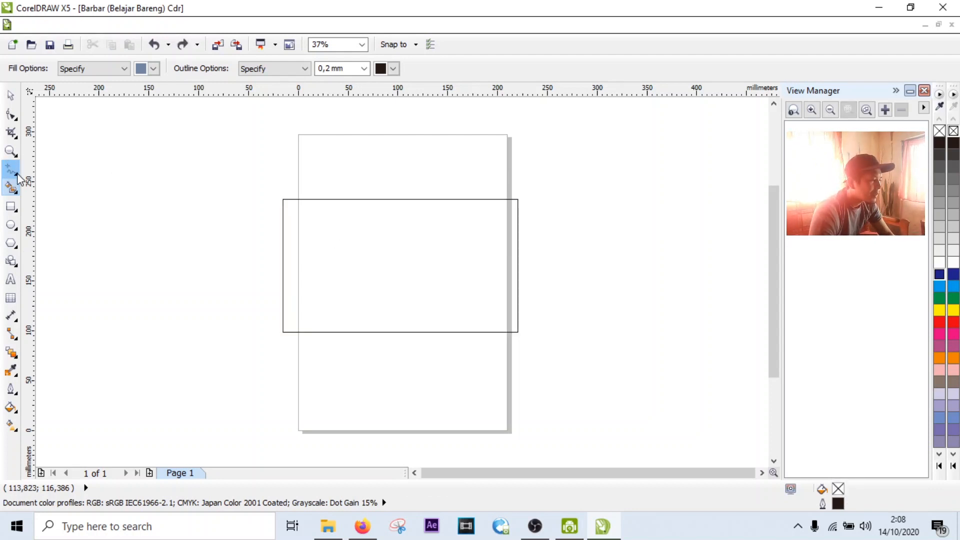
Draw a second rectangle about 271 by 186 mm overlapping the first rectangle and extending beyond the page's right edge.
left_click(11, 206)
left_click_drag(373, 171, 642, 357)
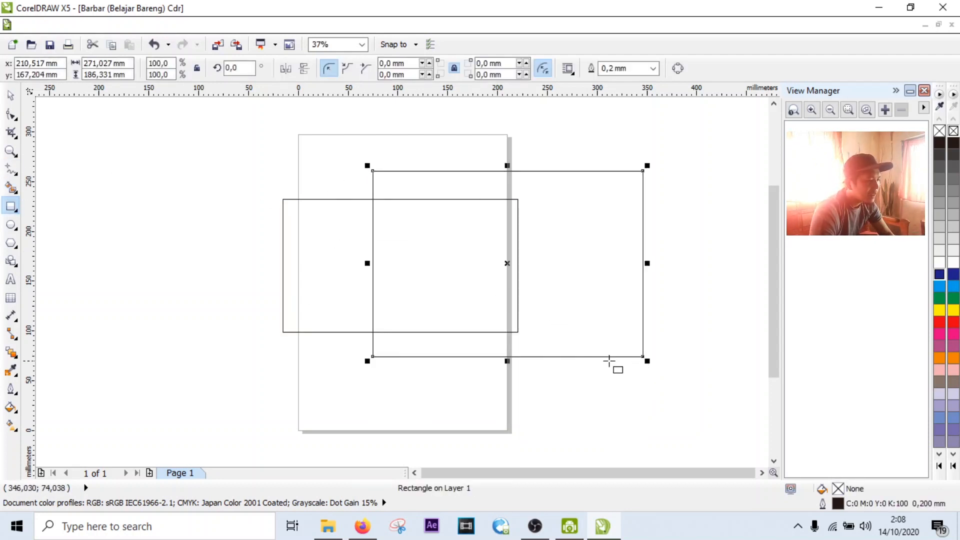
left_click(11, 95)
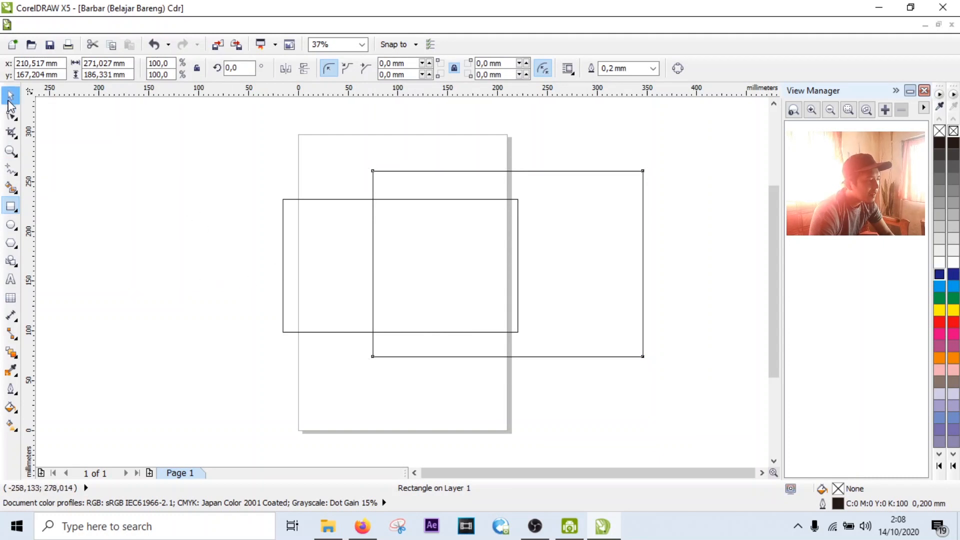
Smart Fill the overlap, recoloured blue, the rest of the second rectangle, recoloured green, and the rest of the first rectangle in slate blue.
left_click(15, 189)
left_click(439, 244)
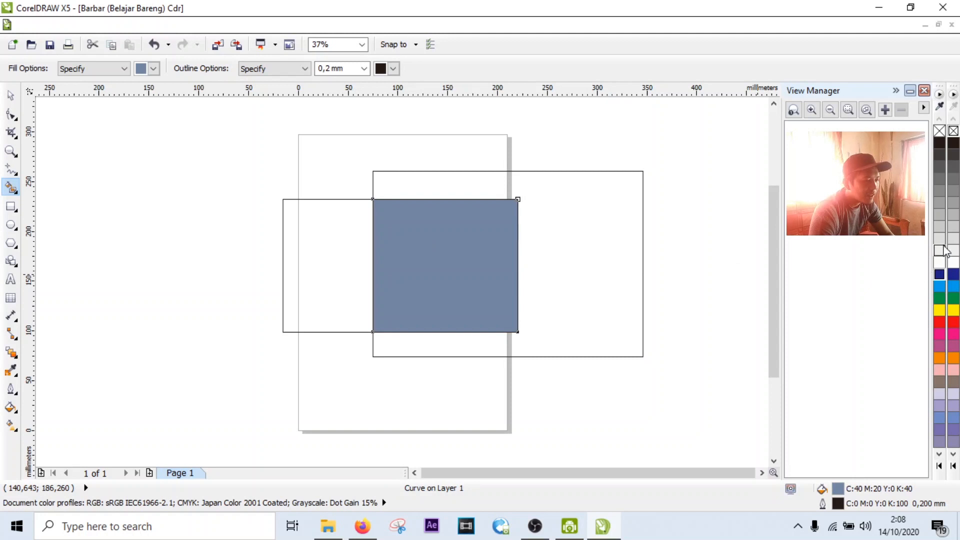
left_click(939, 287)
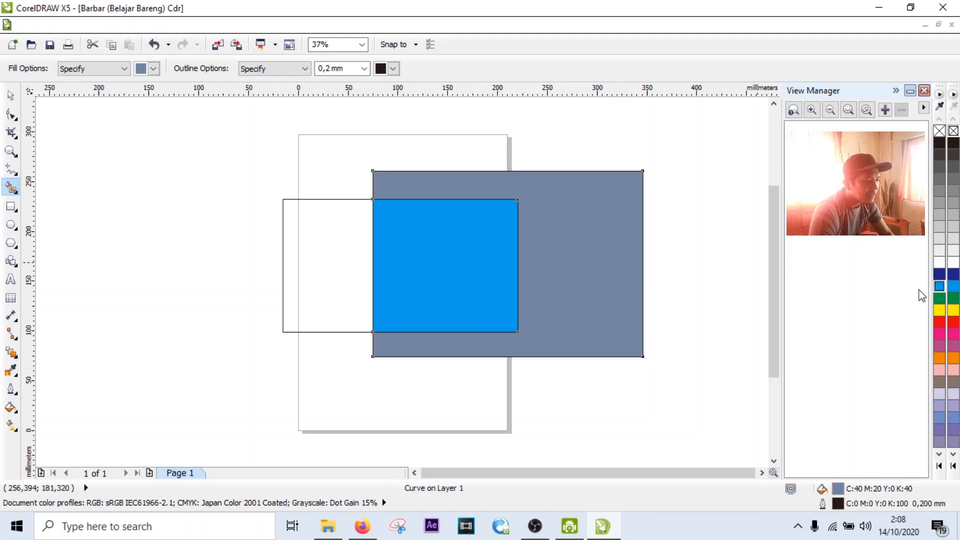
left_click(939, 299)
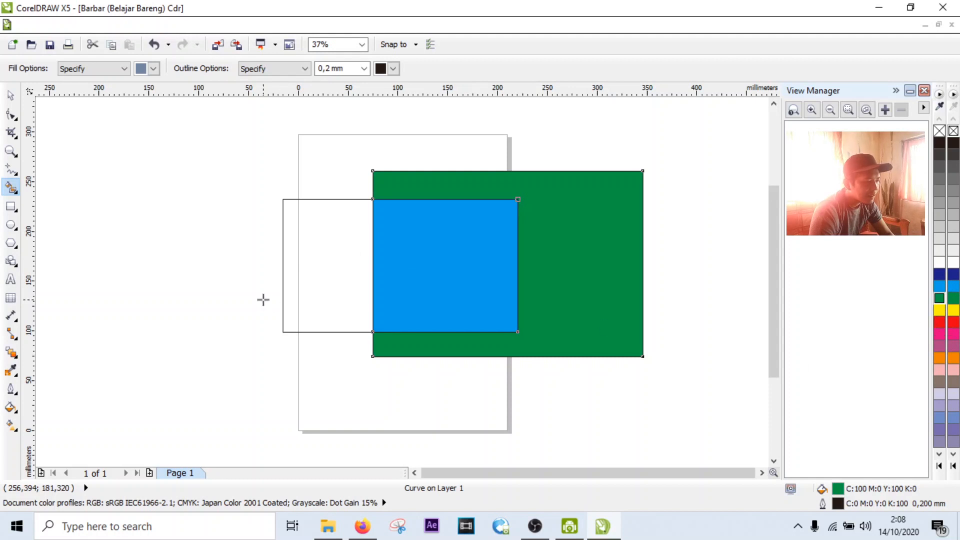
left_click(334, 283)
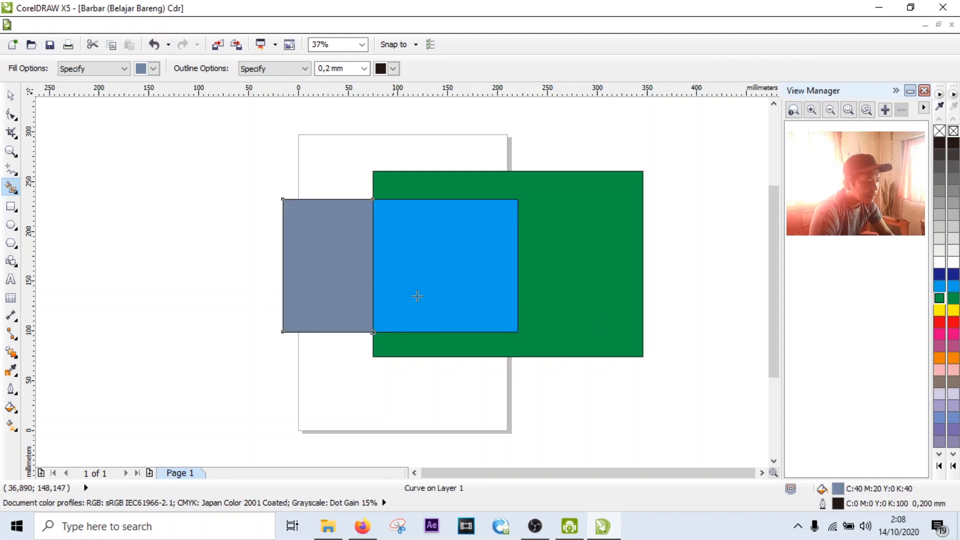
left_click(10, 95)
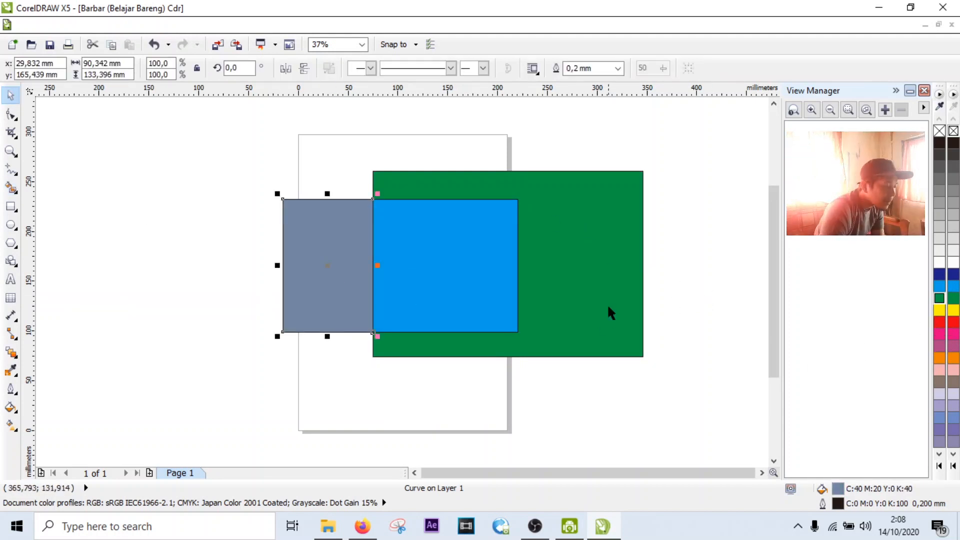
left_click(652, 277)
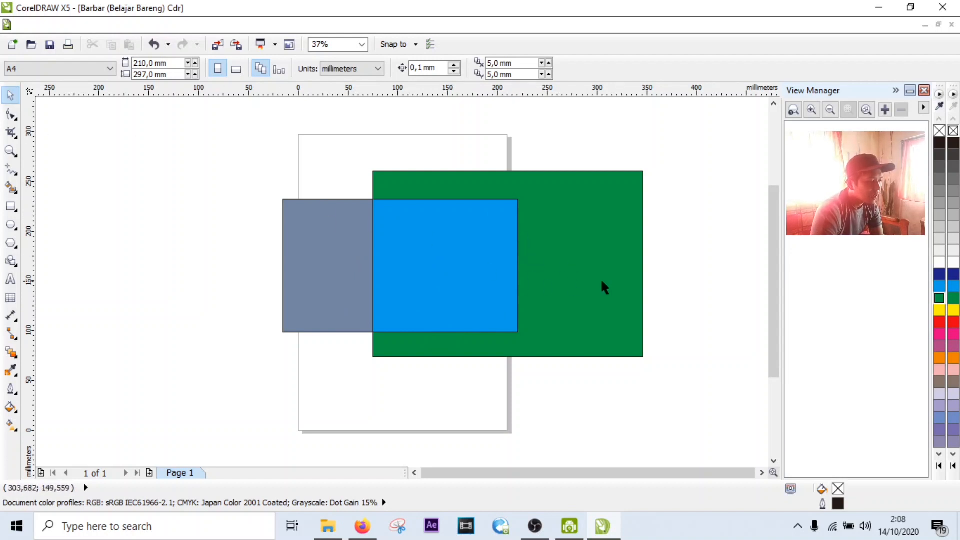
Move the green piece to about X 181, Y 97 mm and delete it together with the second rectangle's outline.
left_click_drag(603, 288, 374, 288)
left_click_drag(371, 355, 568, 362)
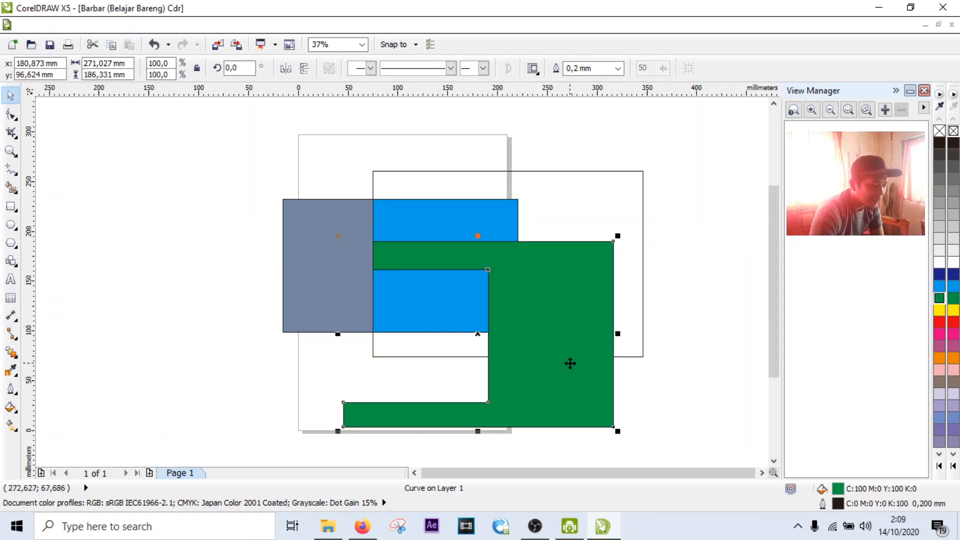
key("Delete")
left_click(631, 319)
key("Delete")
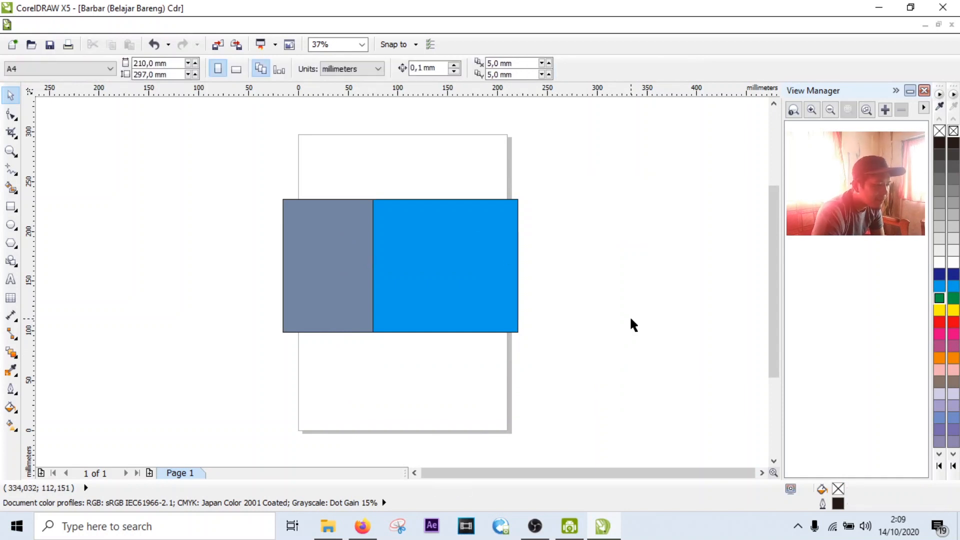
Delete the blue and slate-blue filled pieces lying over the first rectangle.
left_click(451, 260)
key("Delete")
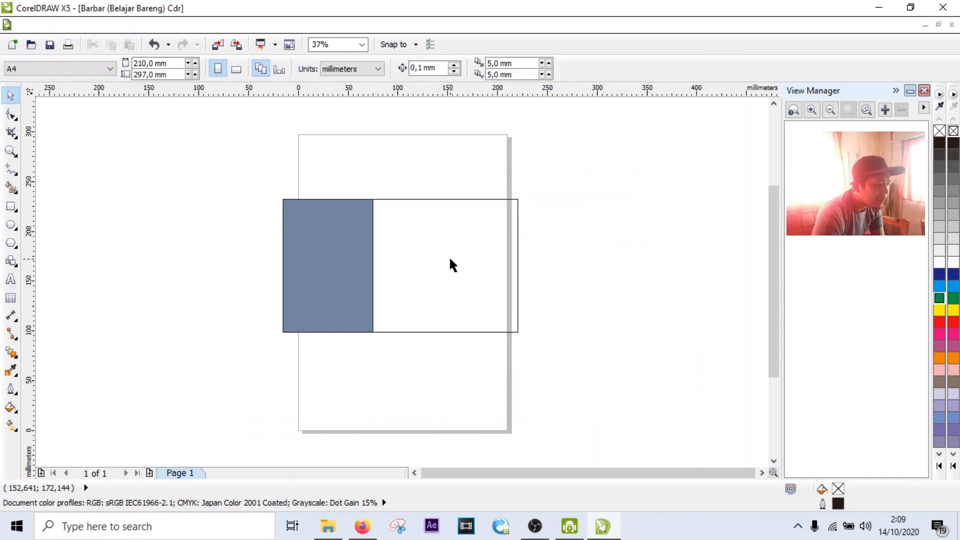
left_click(356, 270)
key("Delete")
Duplicate the rectangle with its centre at about X 254, Y 137 mm, overlapping the original's lower right corner.
left_click(419, 278)
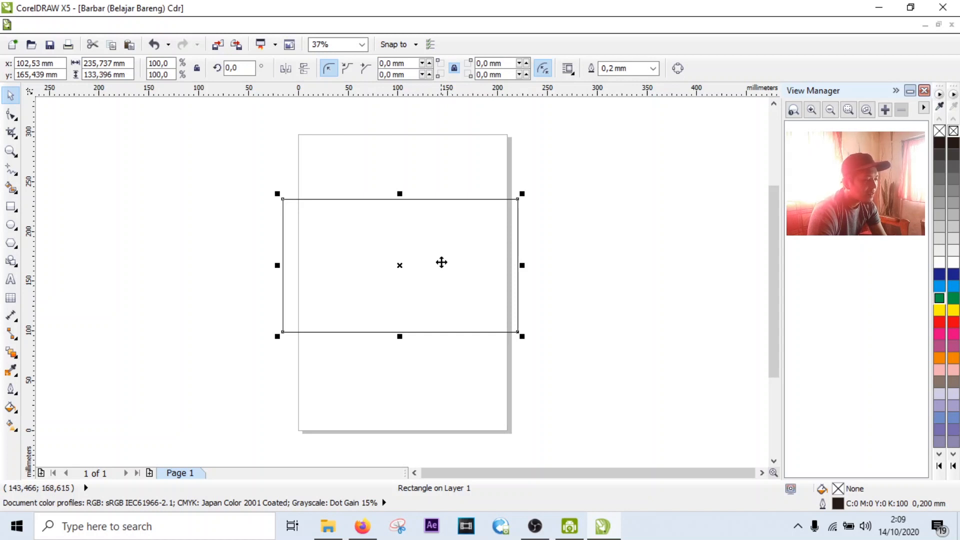
left_click_drag(441, 262, 591, 287)
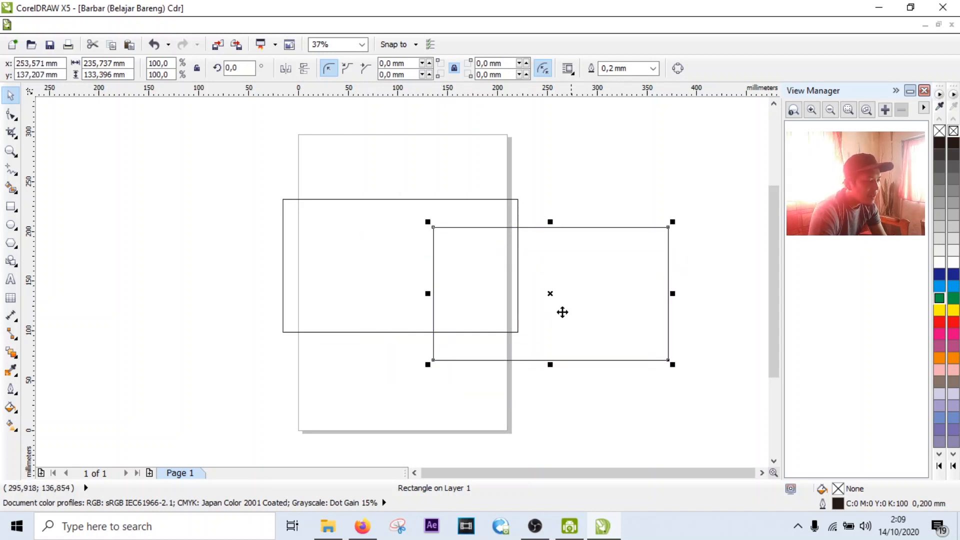
Select both overlapping rectangles and create a shape from their overlap with Intersect.
left_click(363, 217)
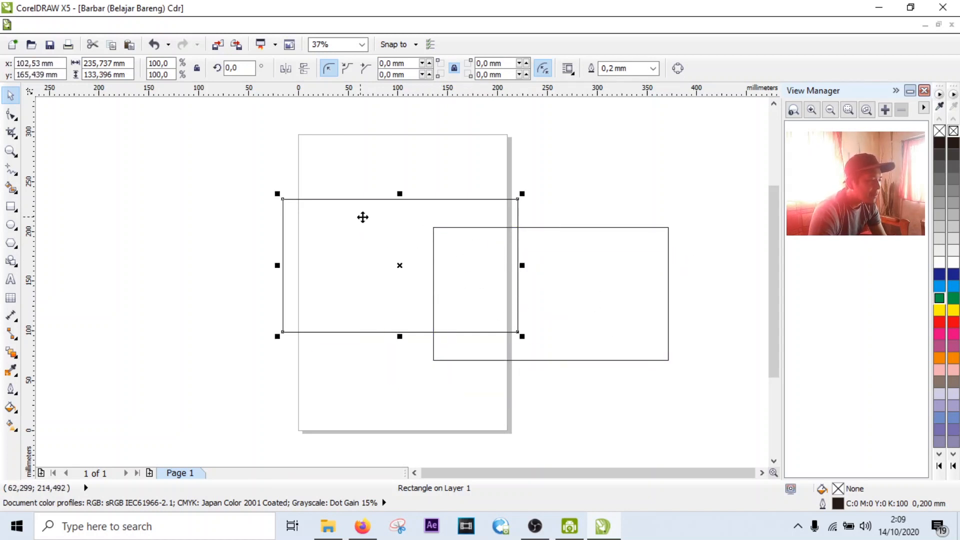
left_click(602, 313, "shift")
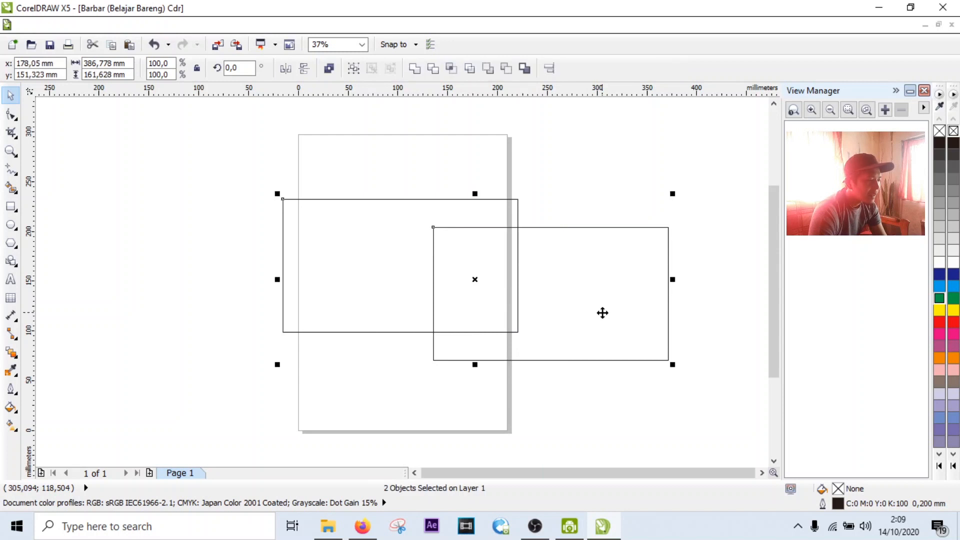
left_click(506, 161)
left_click(320, 224)
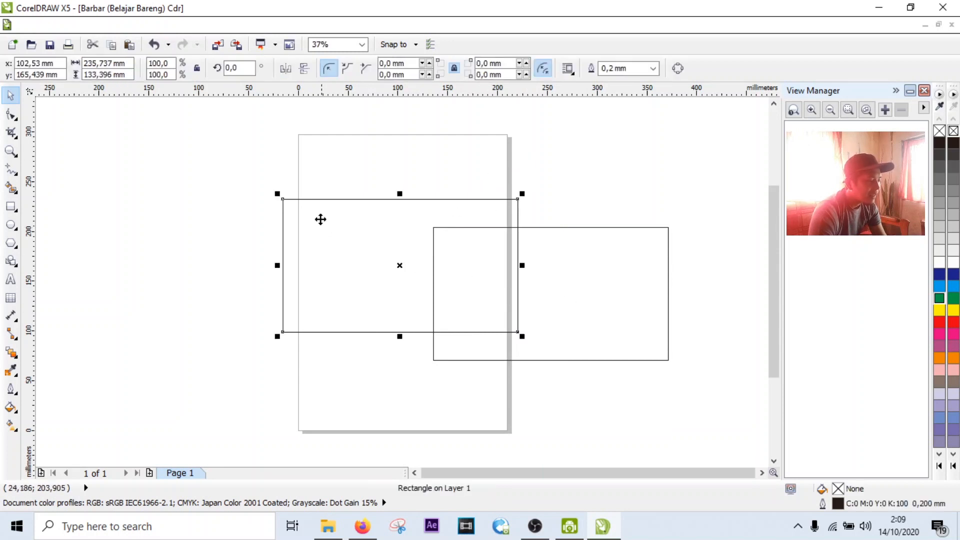
left_click(614, 300, "shift")
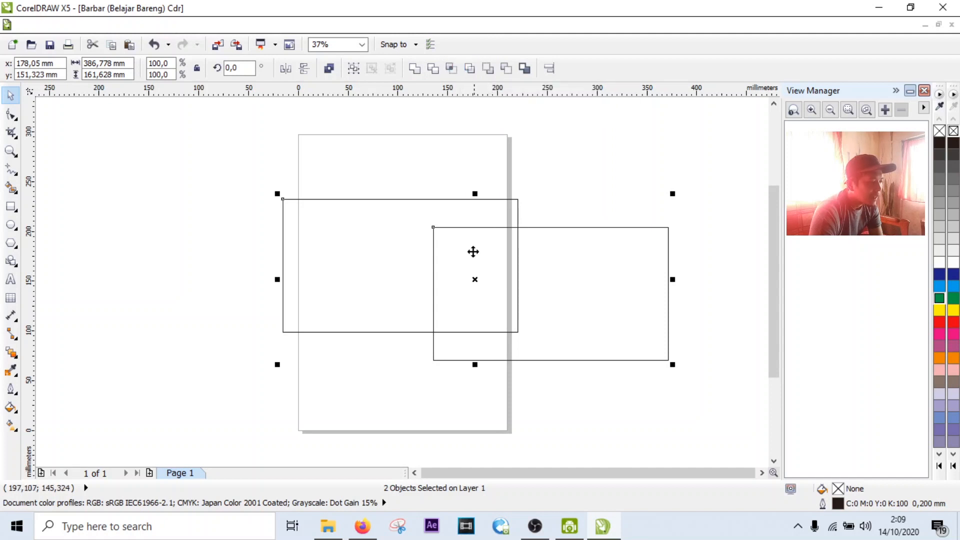
left_click(451, 68)
Try moving both rectangles and the intersection piece apart to expose the separate shapes, and undo the moves.
left_click(579, 320)
left_click_drag(578, 291, 667, 299)
left_click_drag(397, 272, 290, 251)
left_click(489, 280)
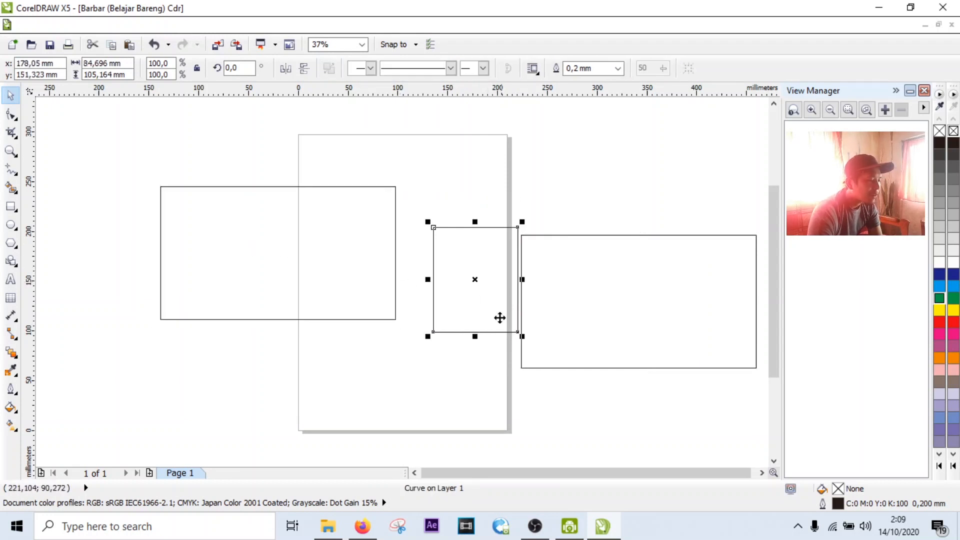
left_click_drag(499, 317, 481, 334)
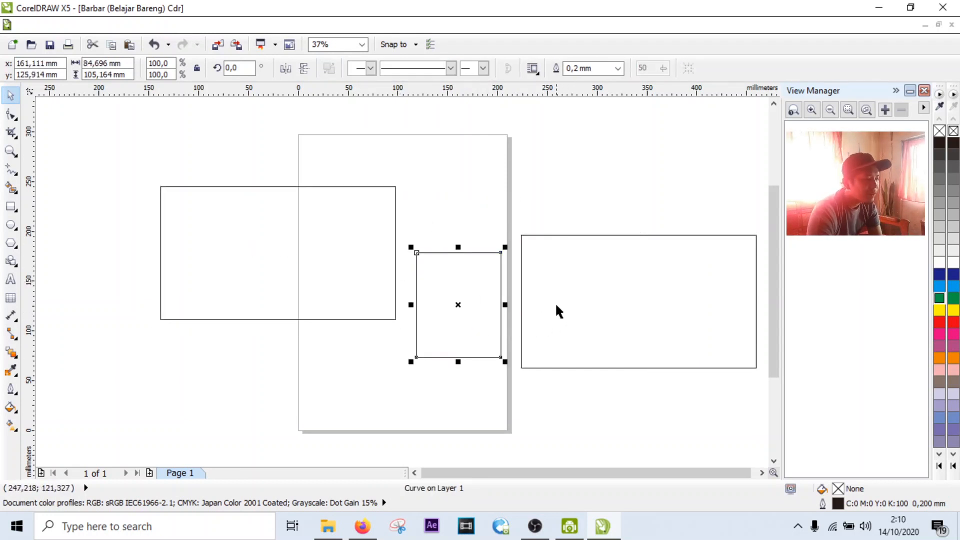
key("ctrl+z")
key("ctrl+z")
key("ctrl+z")
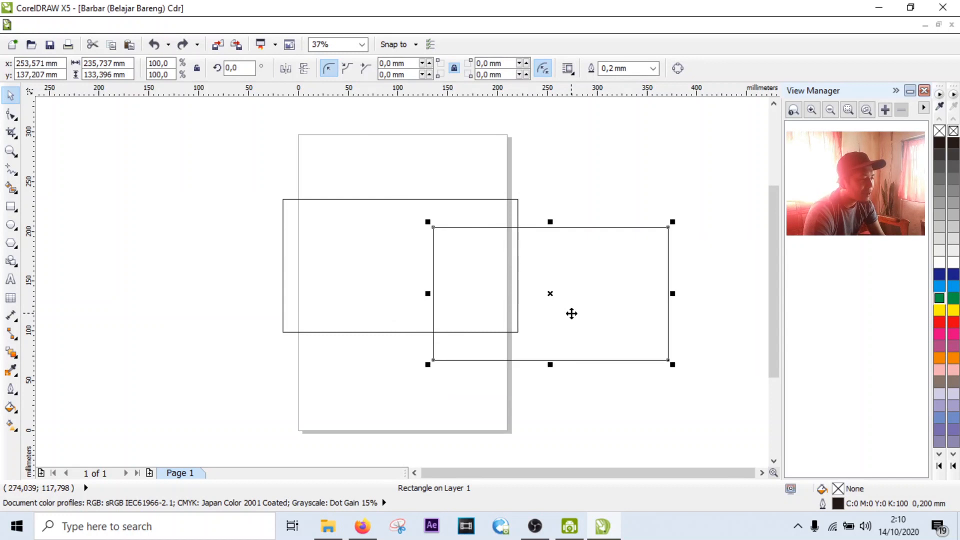
Move the intersection piece to about X 300, Y 108 mm and delete it, leaving nothing selected.
left_click_drag(482, 295, 613, 333)
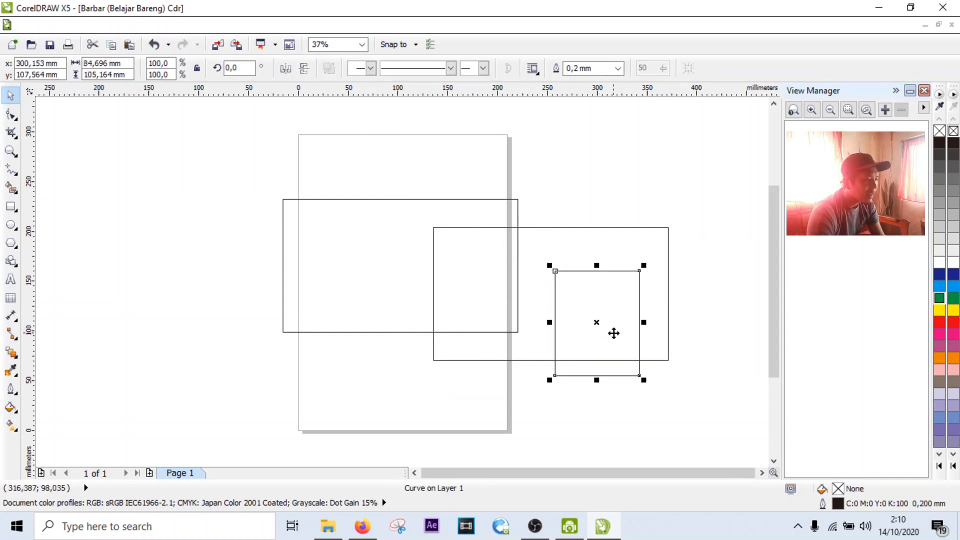
key("Delete")
left_click(354, 257)
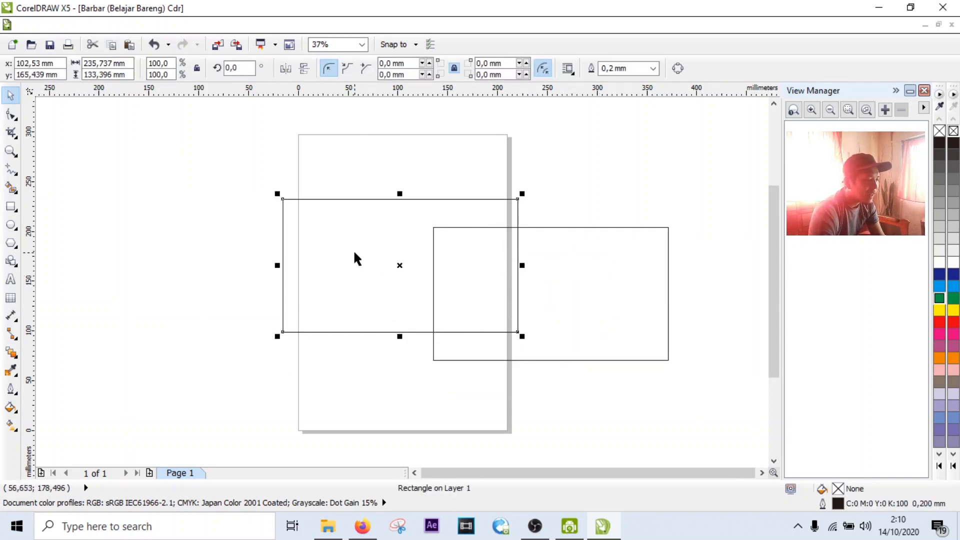
left_click(628, 302, "shift")
left_click(106, 223)
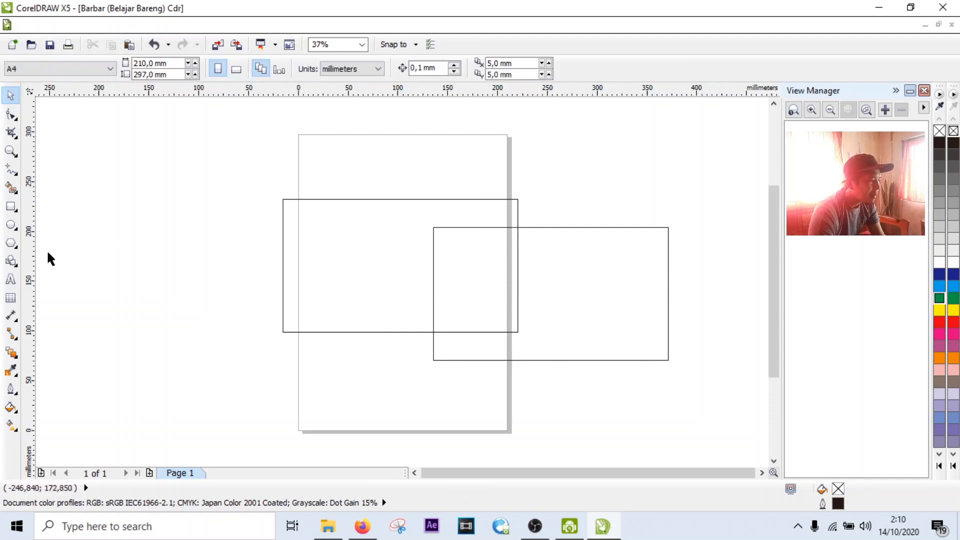
Try filling the rectangles' overlap with Smart Fill and moving the filled piece outside the page's left edge, undoing both.
left_click(11, 188)
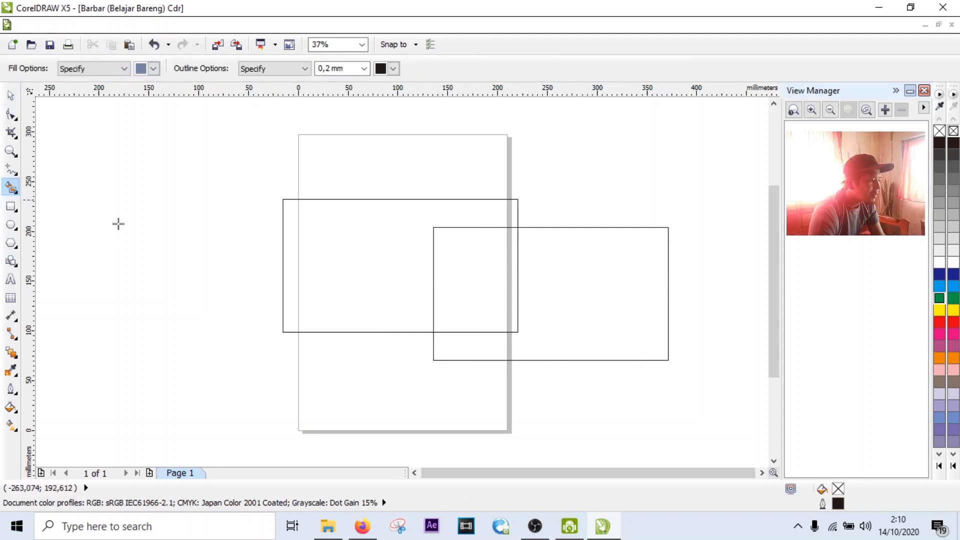
left_click(481, 269)
left_click(8, 95)
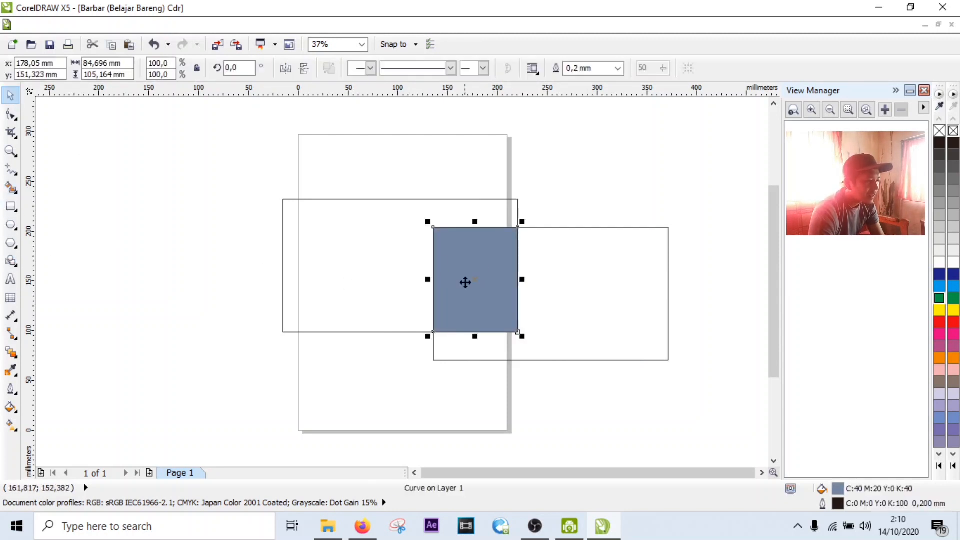
left_click_drag(482, 251, 226, 324)
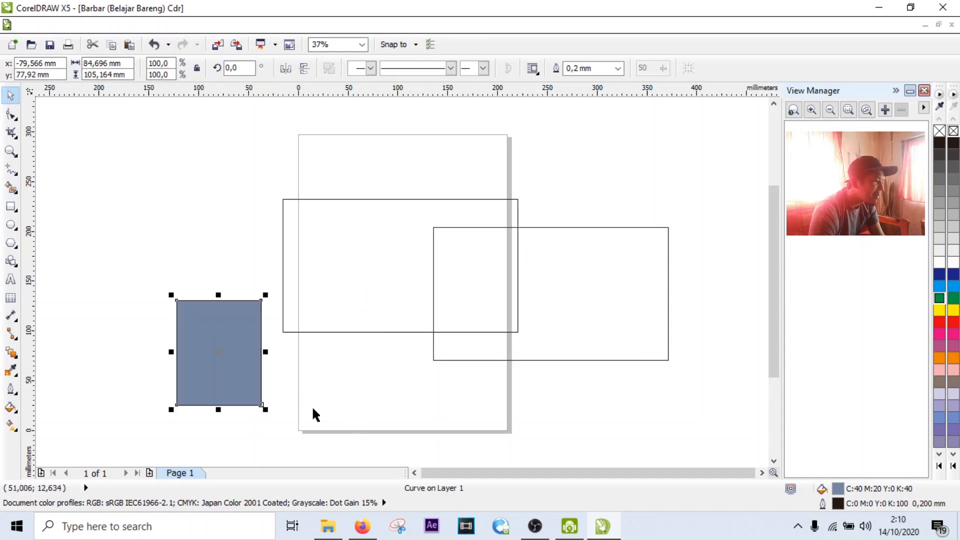
left_click(382, 413)
key("ctrl+z")
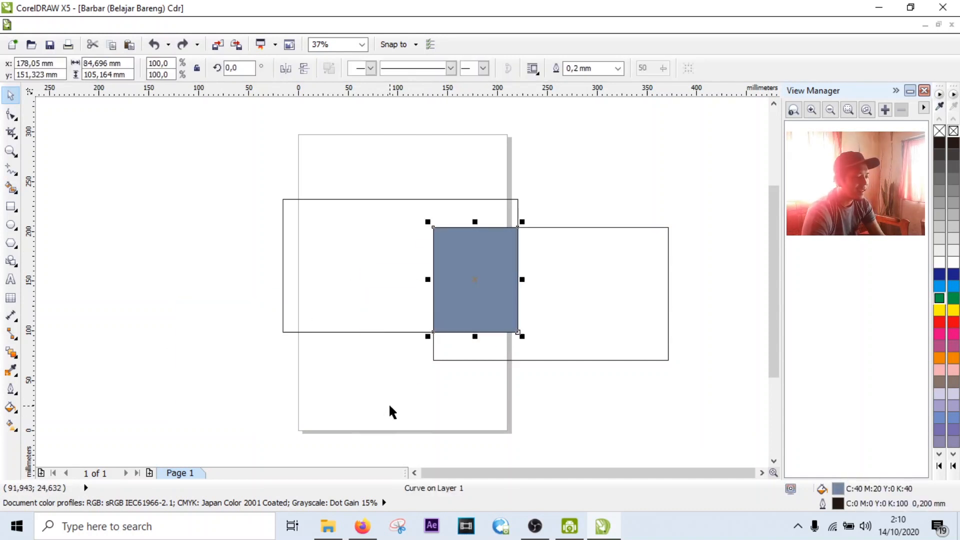
key("ctrl+z")
Delete the duplicate rectangle that overlaps the original's lower right corner.
left_click(488, 360)
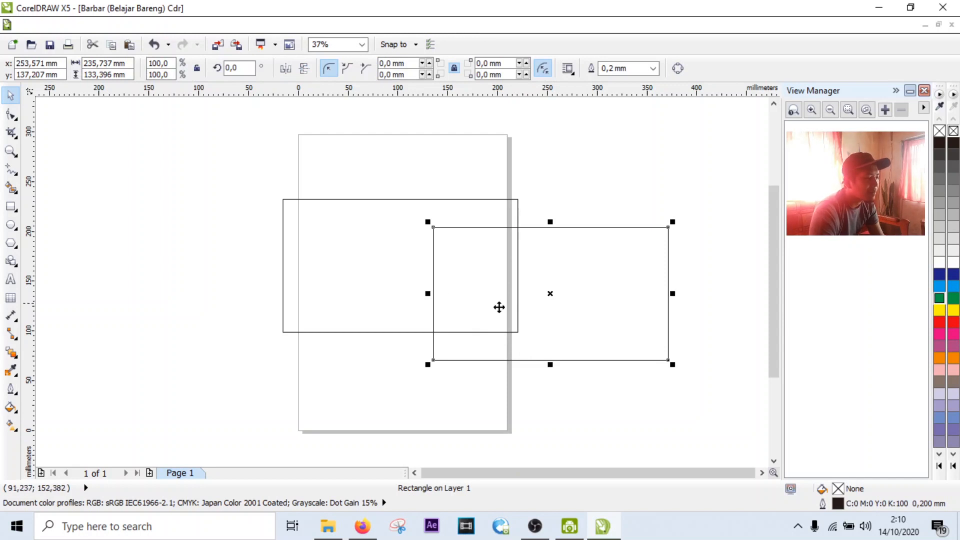
key("Delete")
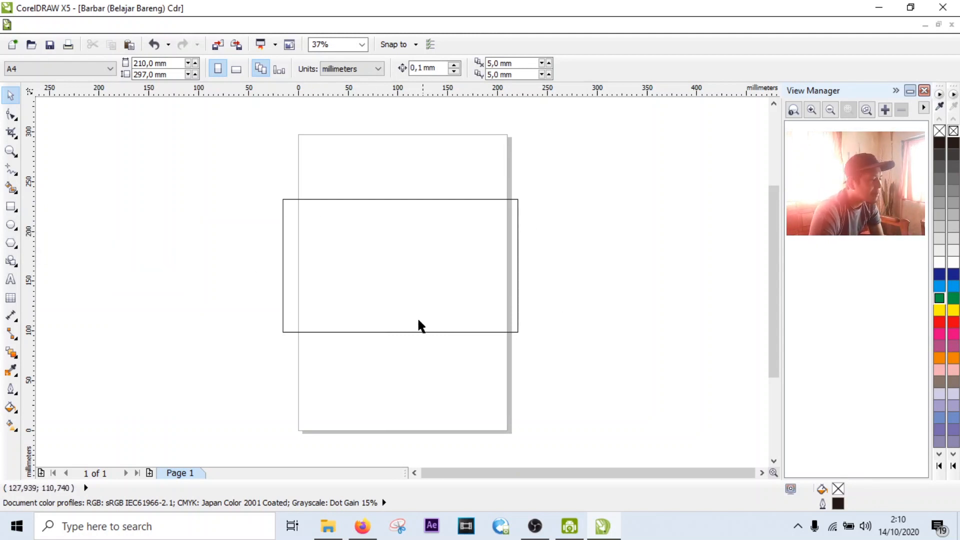
Try the Ellipse tool by drawing a small and a large ellipse around the page's left side, deleting each one.
left_click(10, 224)
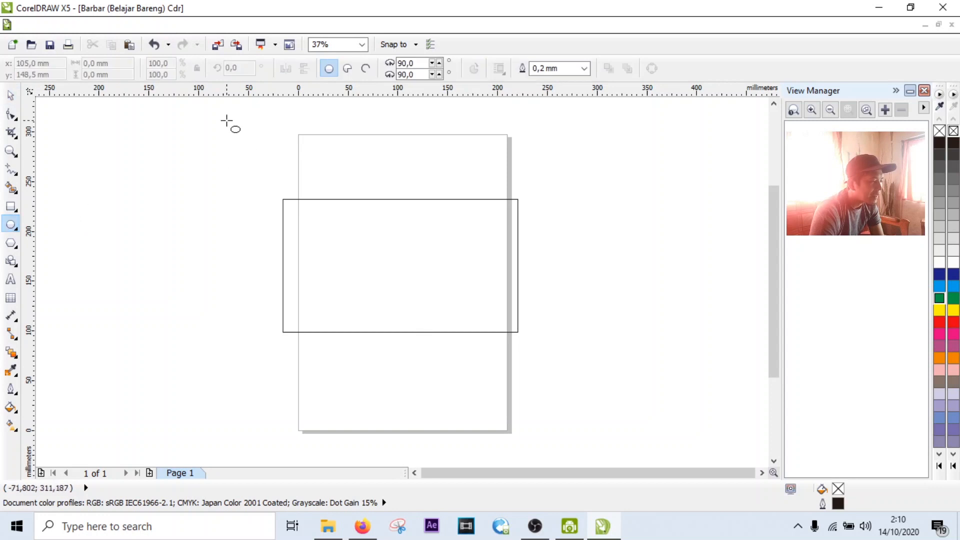
left_click_drag(225, 122, 259, 166)
key("Delete")
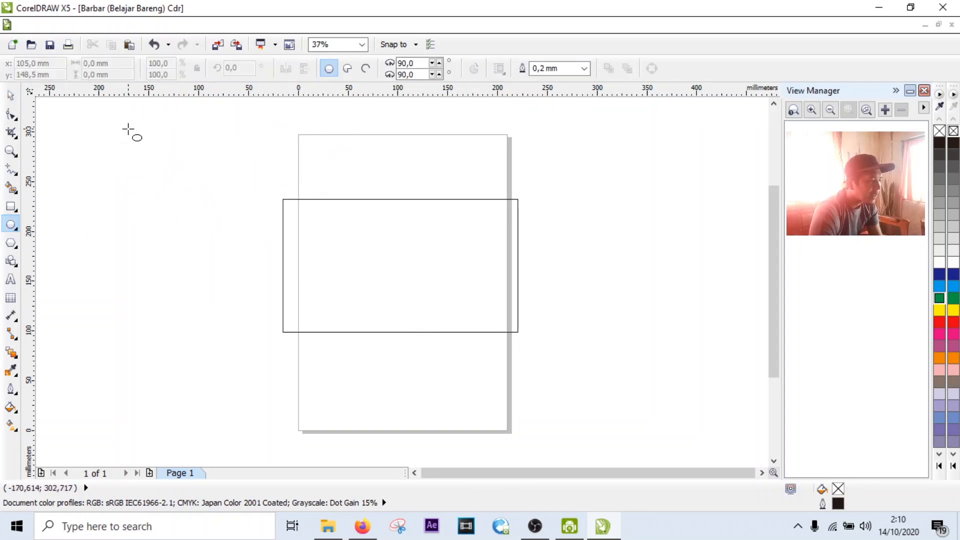
left_click_drag(104, 208, 306, 372)
key("Delete")
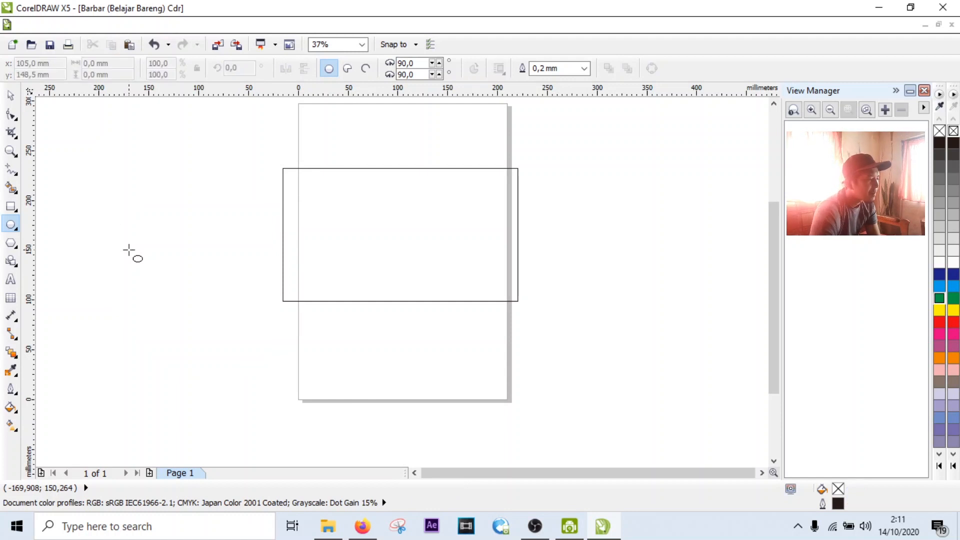
Draw a polygon about 226 by 215 mm overlapping the rectangle's left edge and raise its number of sides to 9.
left_click(11, 244)
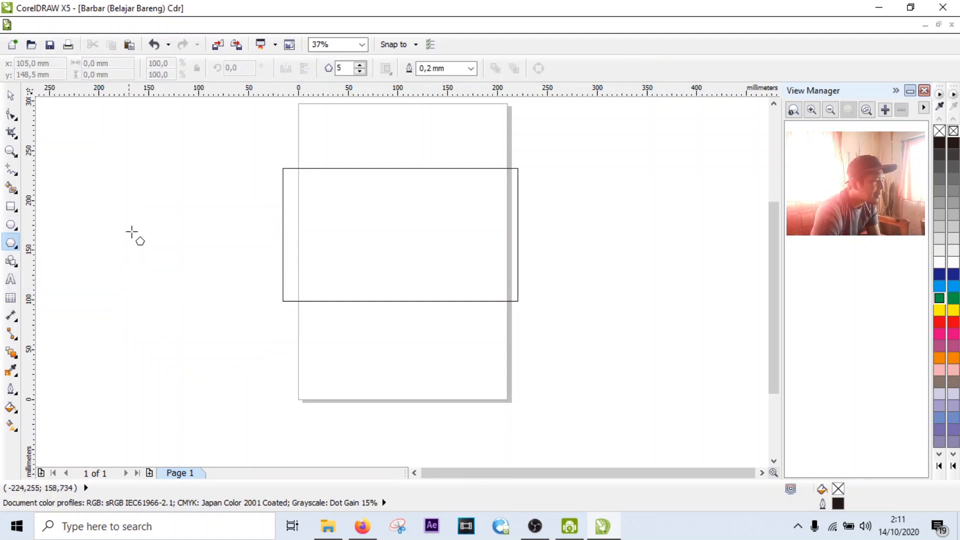
left_click_drag(110, 158, 340, 392)
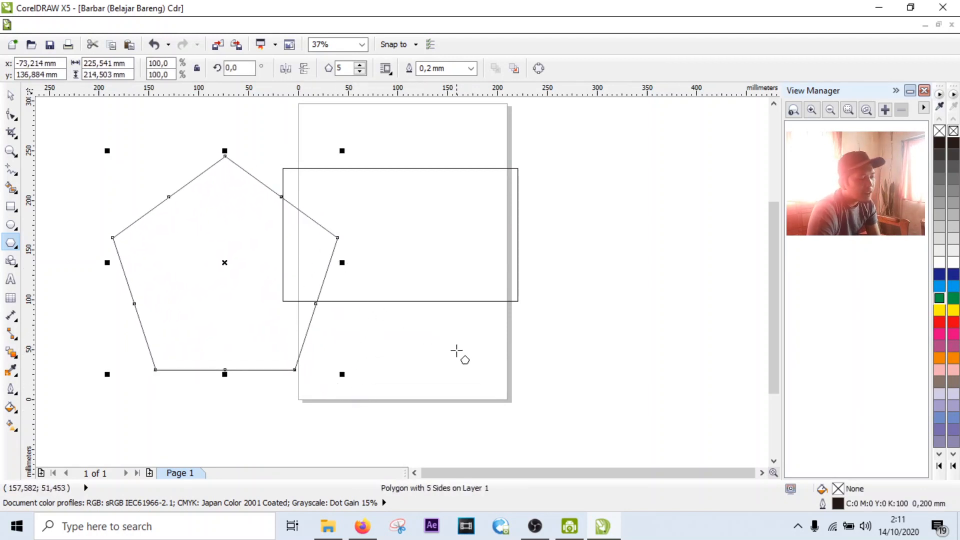
left_click(360, 65)
left_click(359, 65)
left_click(360, 65)
left_click(359, 65)
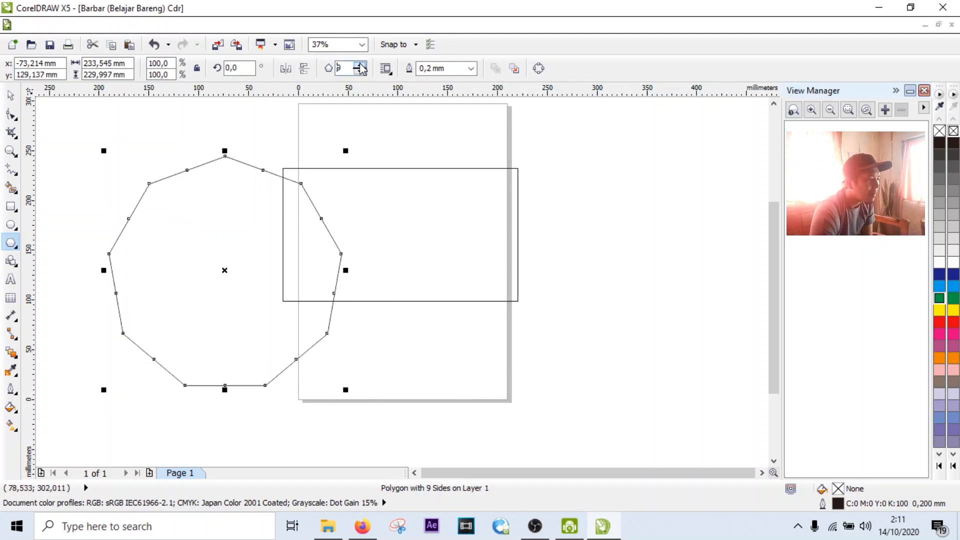
Increase the polygon's number of sides to 15 and delete the polygon.
left_click(360, 65)
left_click(360, 65)
left_click(359, 65)
left_click(359, 65)
left_click(359, 65)
left_click(359, 65)
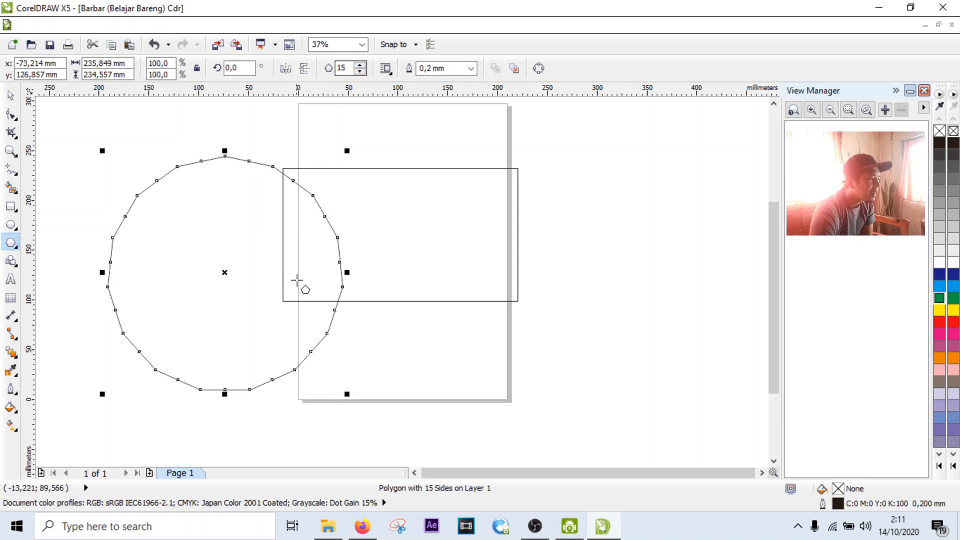
left_click(10, 97)
key("Delete")
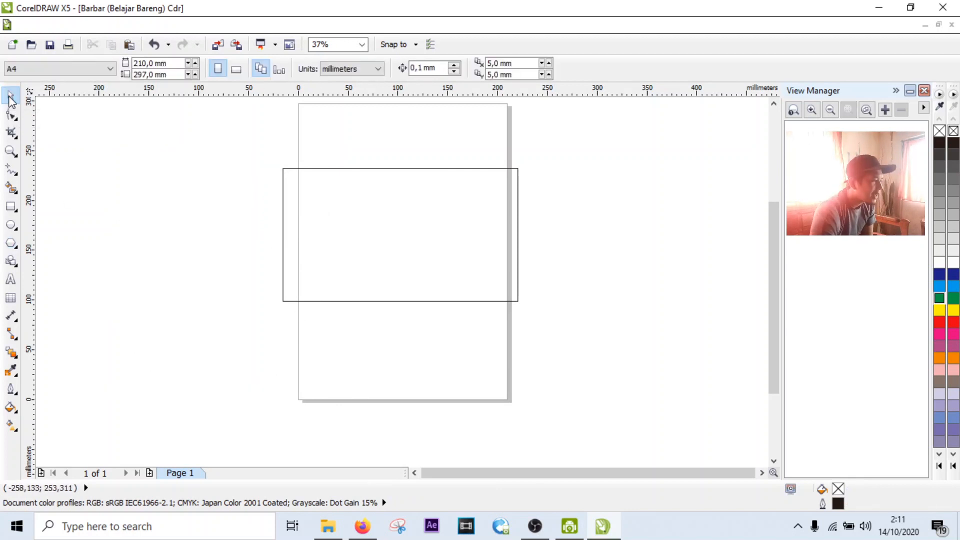
Try drawing a right-pointing arrow beside the page's left edge with the Arrow Shapes tool, and undo it.
left_click(13, 264)
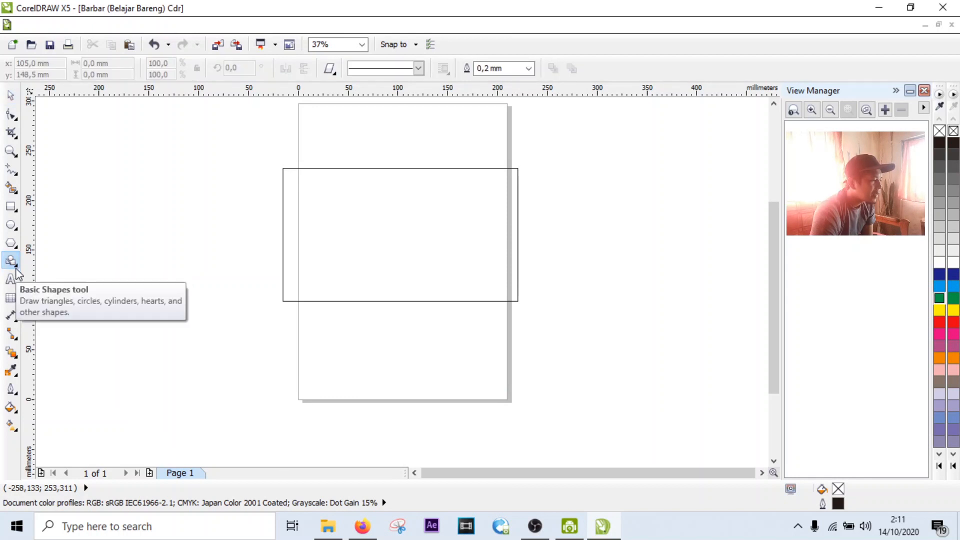
left_click(18, 269)
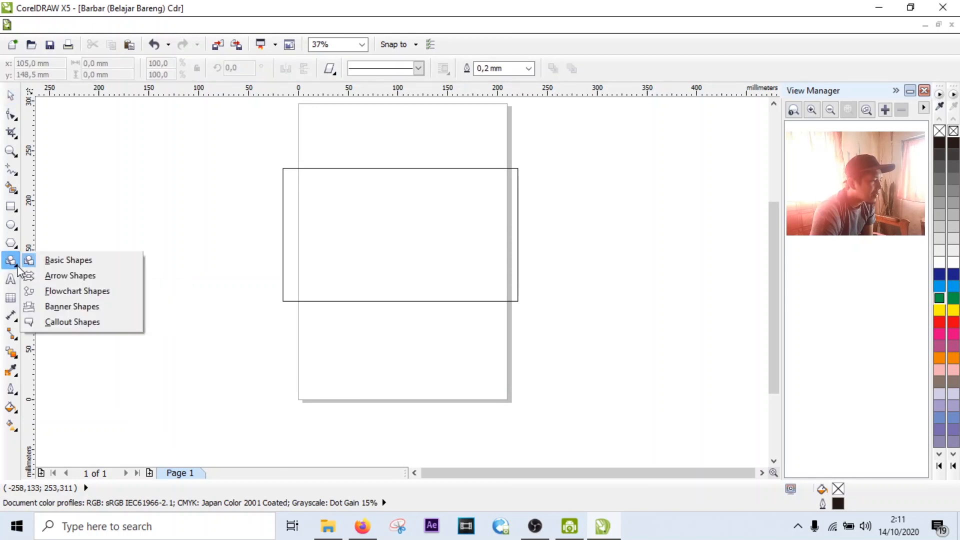
left_click(59, 279)
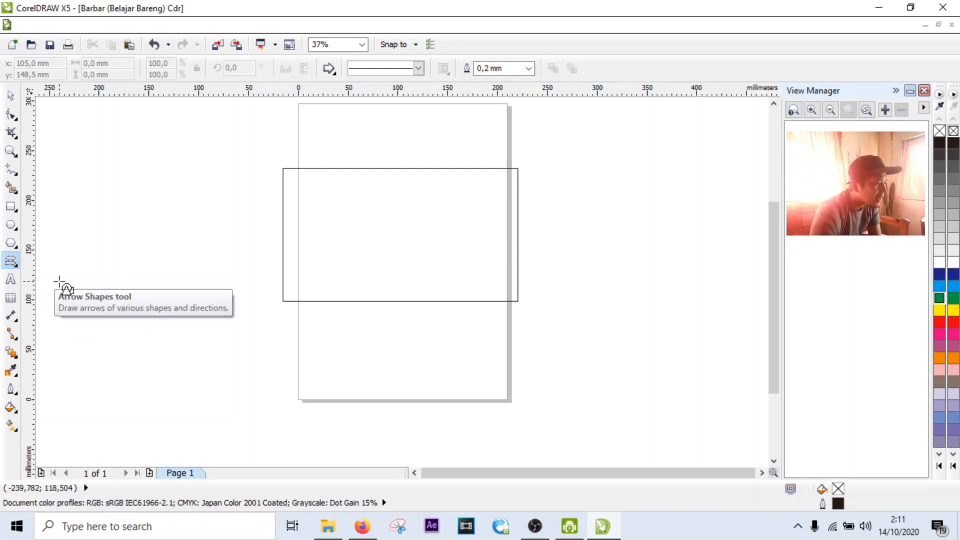
left_click_drag(172, 165, 258, 270)
key("ctrl+z")
Try drawing a bent arrow shape about 131 by 73 mm outside the page's left edge, and undo it.
left_click(329, 70)
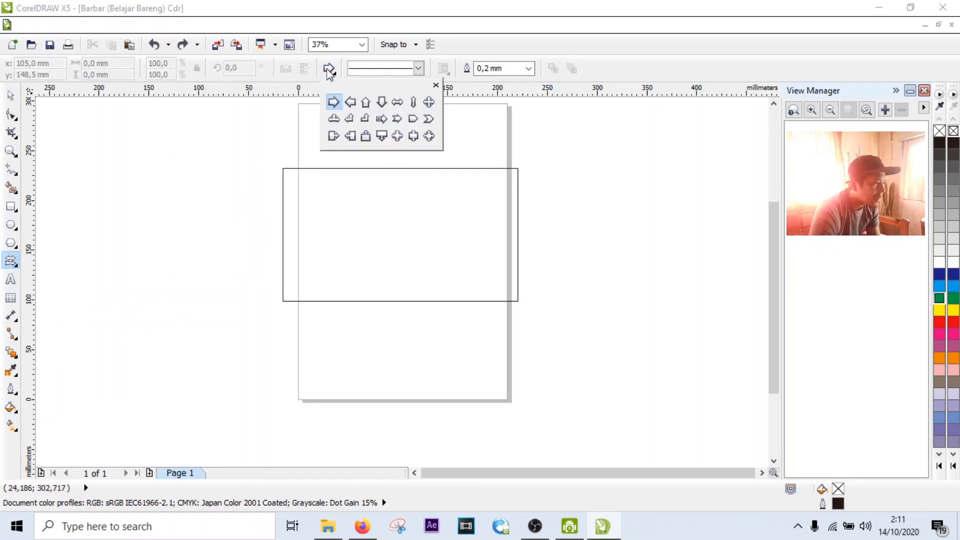
left_click(365, 118)
left_click_drag(60, 187, 193, 266)
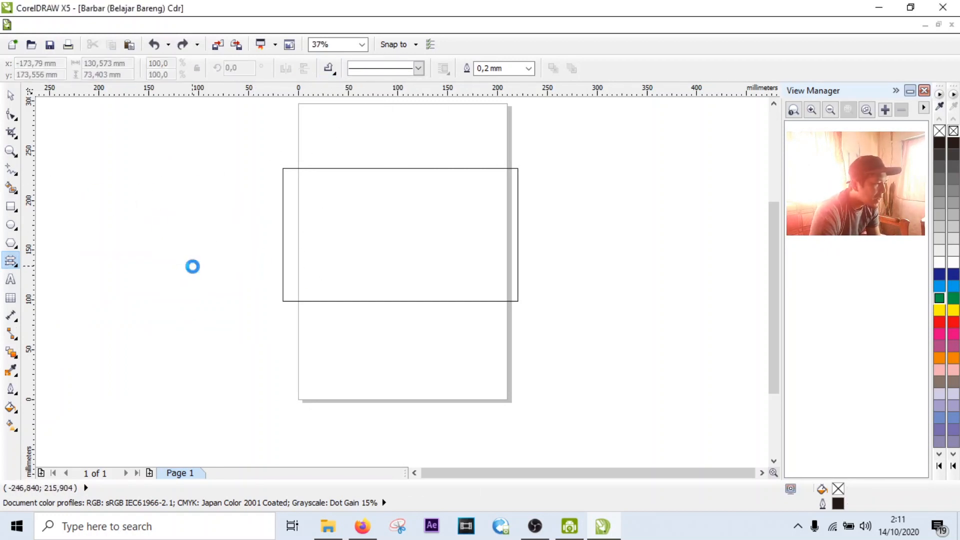
key("ctrl+z")
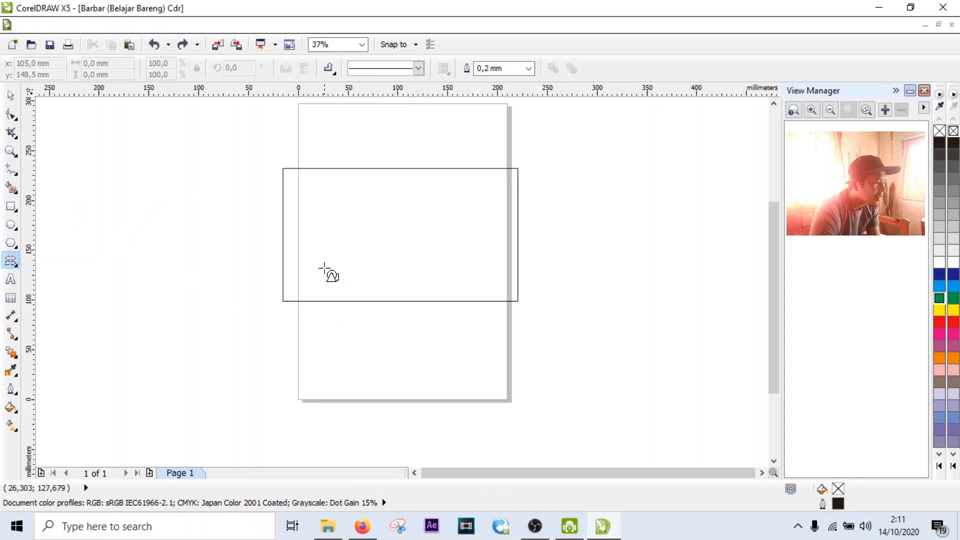
Add the artistic text "Barbar" outside the page's left edge and enlarge it to about 127 pt.
left_click(10, 280)
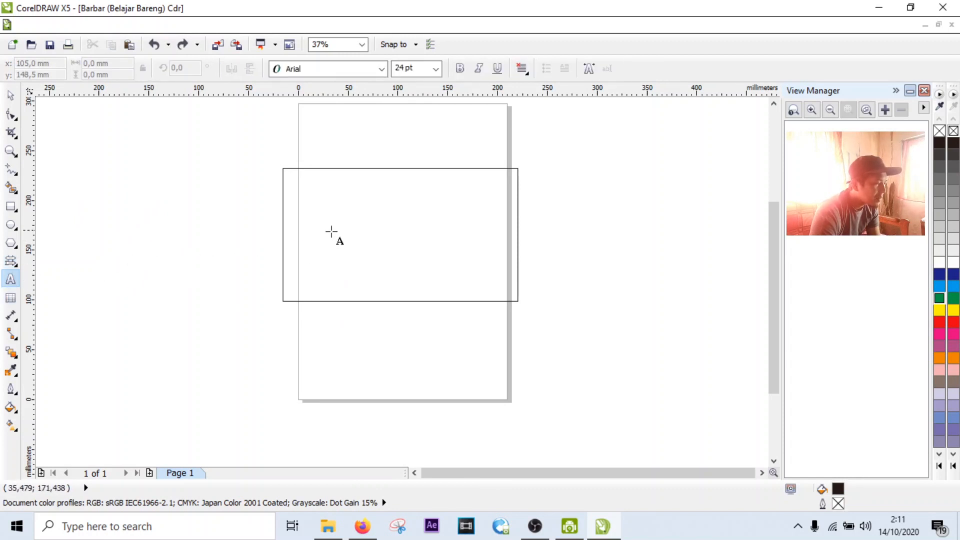
left_click(150, 236)
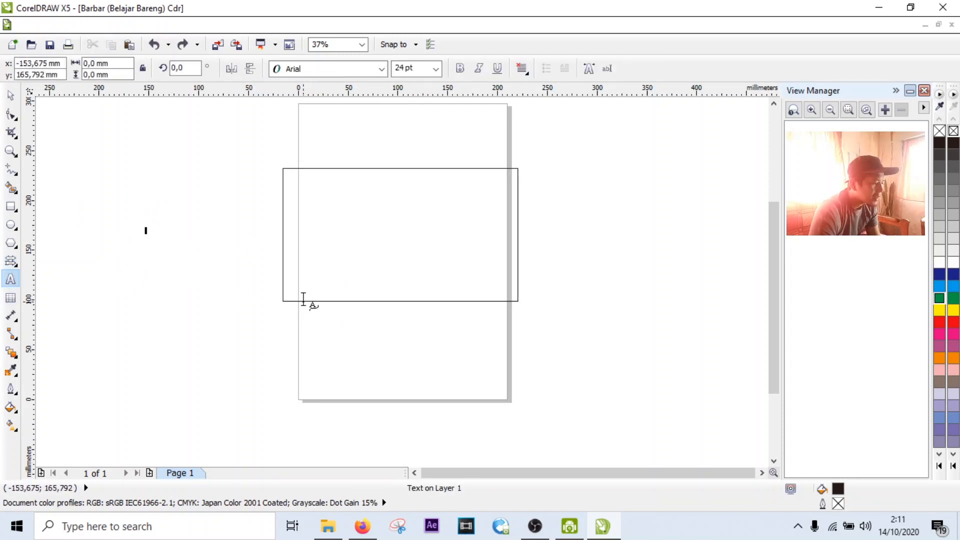
type("bar")
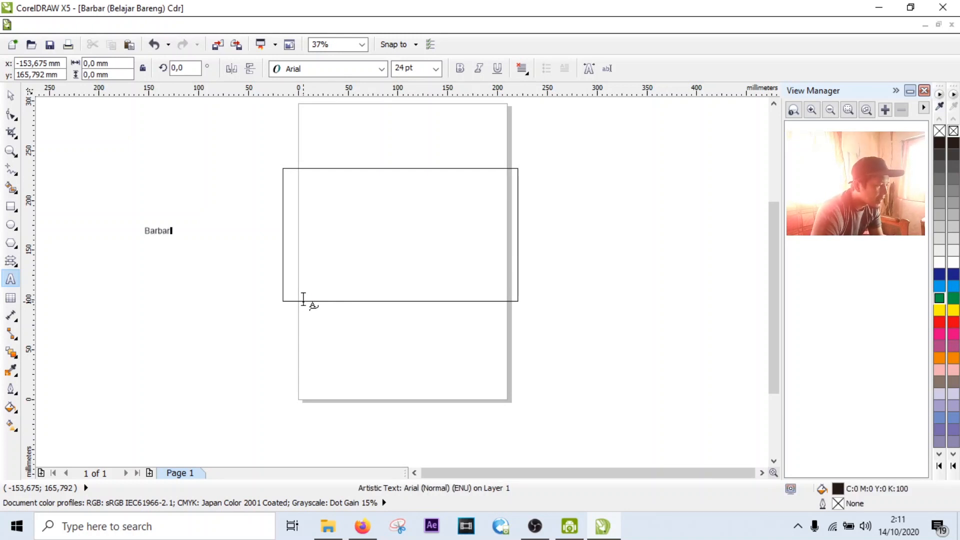
key("ctrl+space")
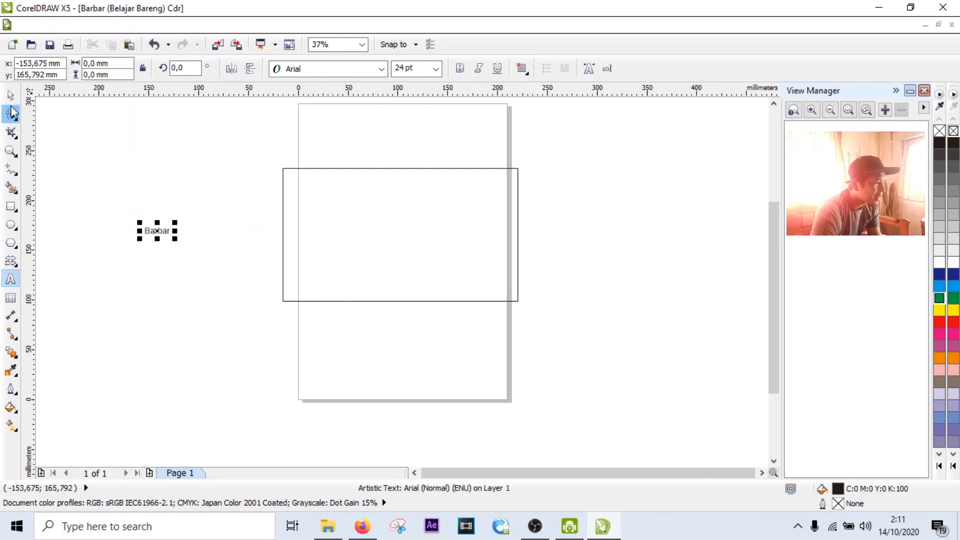
left_click_drag(174, 242, 236, 279)
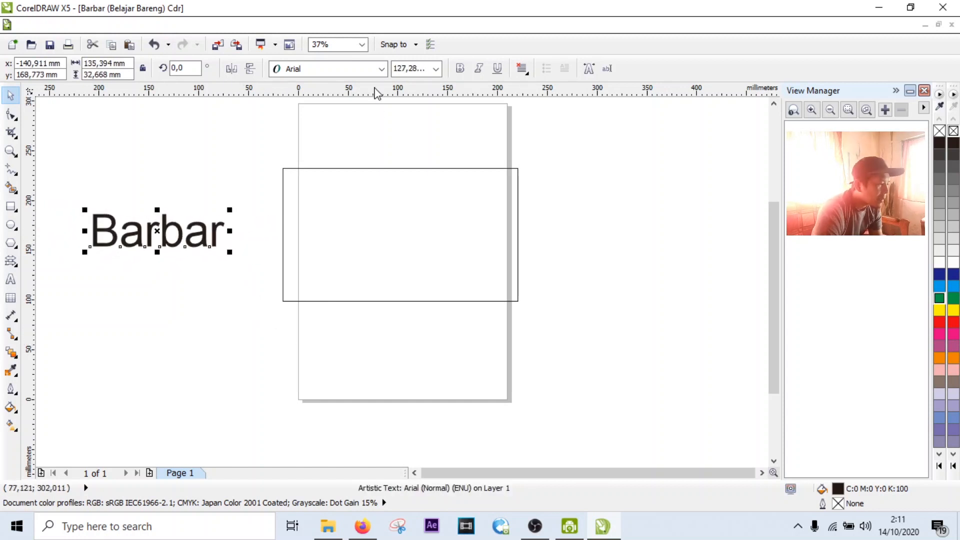
Preview various fonts on the "Barbar" text and set its font to Bebas Neue.
left_click(381, 68)
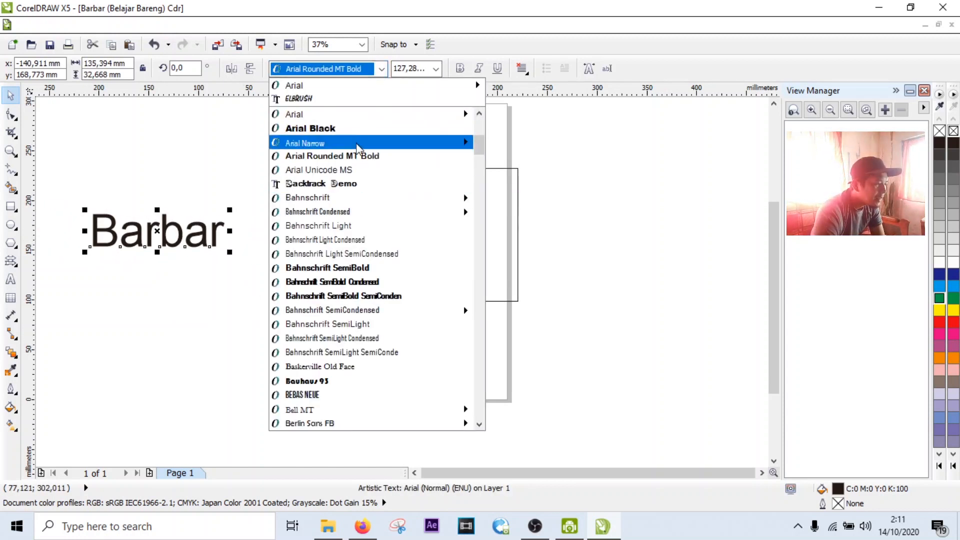
scroll(363, 245, "down", 5)
scroll(364, 250, "up", 4)
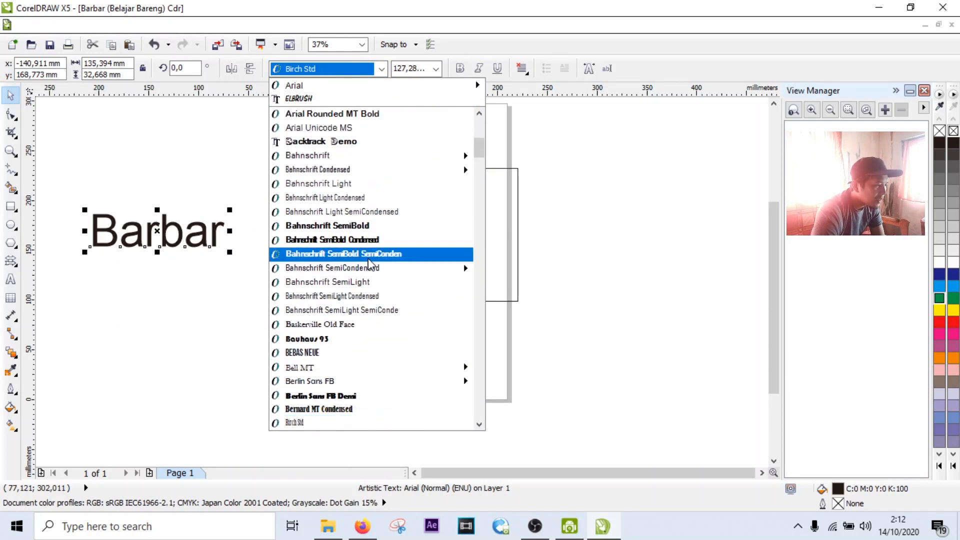
scroll(362, 281, "down", 4)
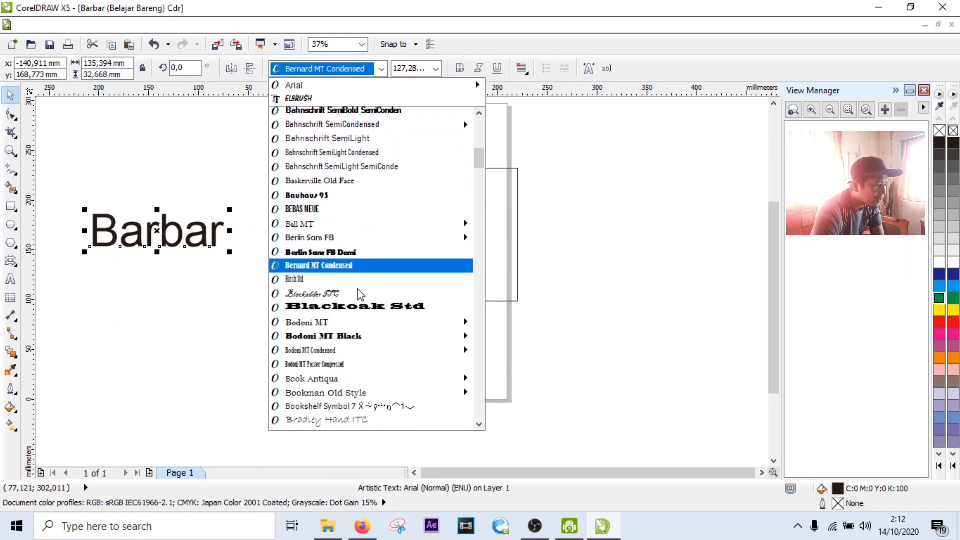
scroll(371, 265, "down", 5)
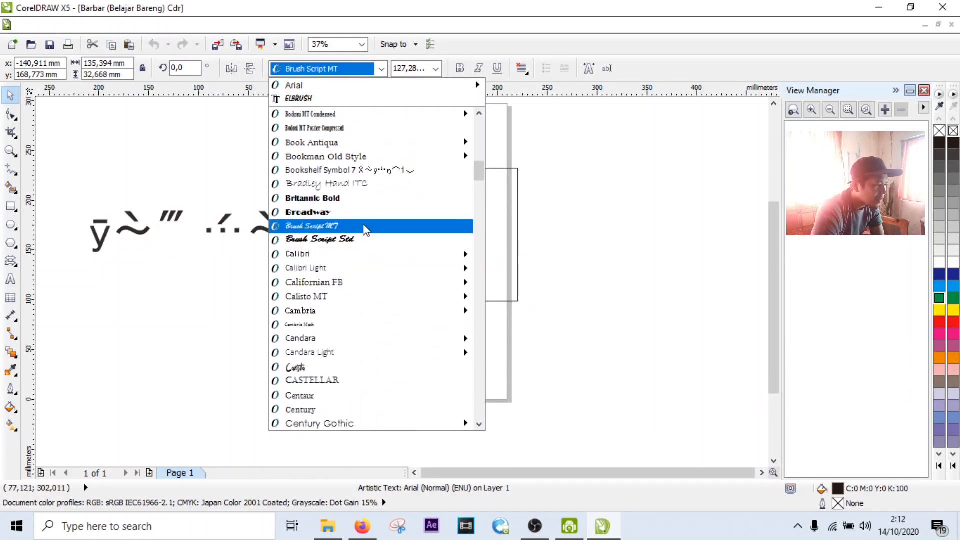
scroll(367, 300, "down", 6)
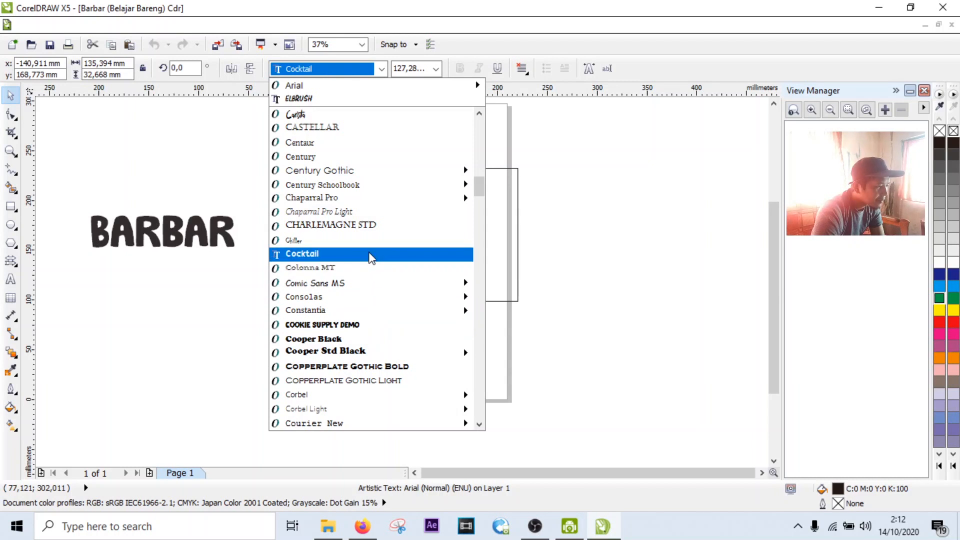
mouse_move(373, 201)
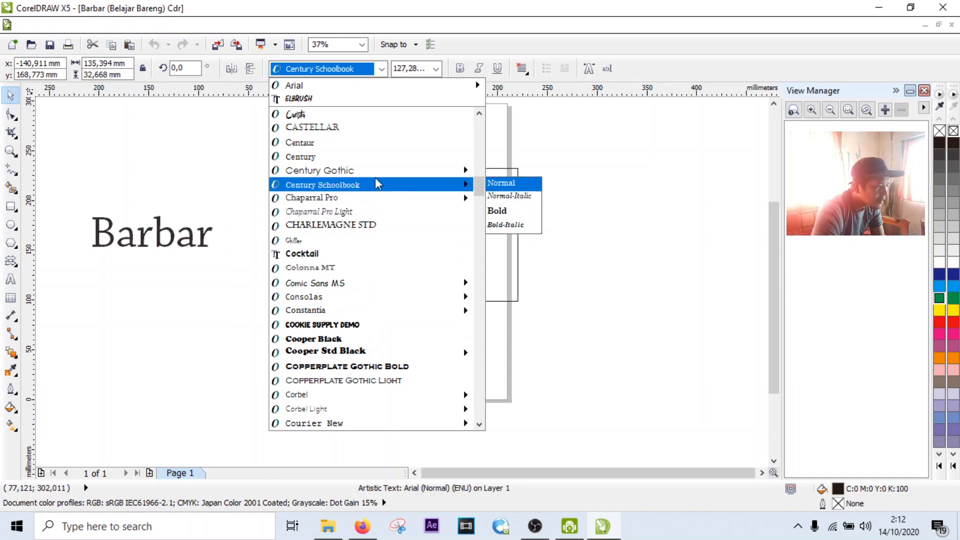
scroll(371, 317, "down", 6)
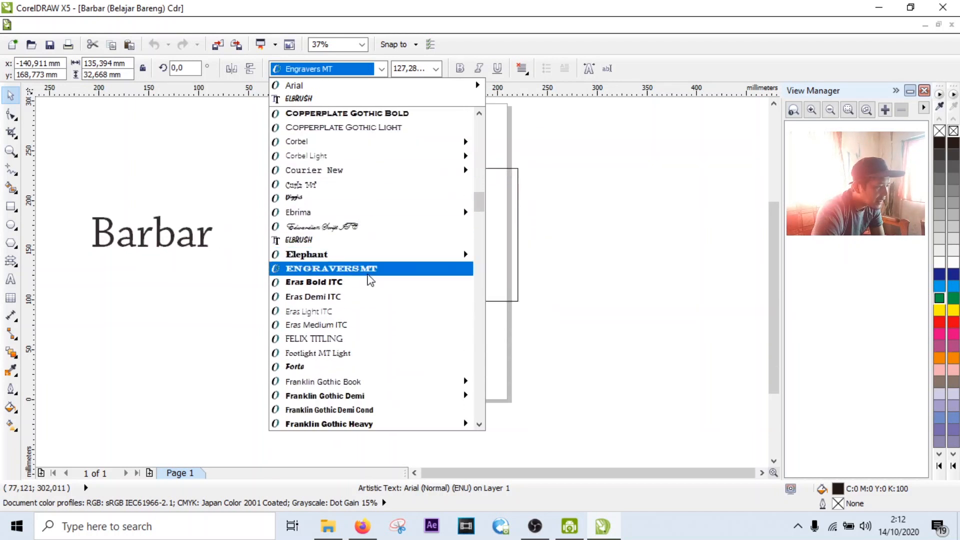
scroll(371, 282, "up", 15)
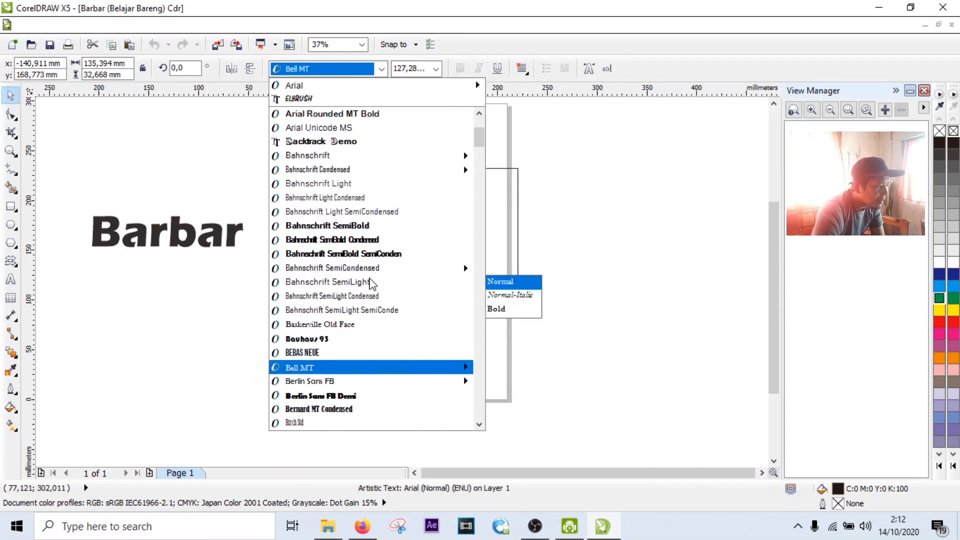
scroll(371, 283, "up", 5)
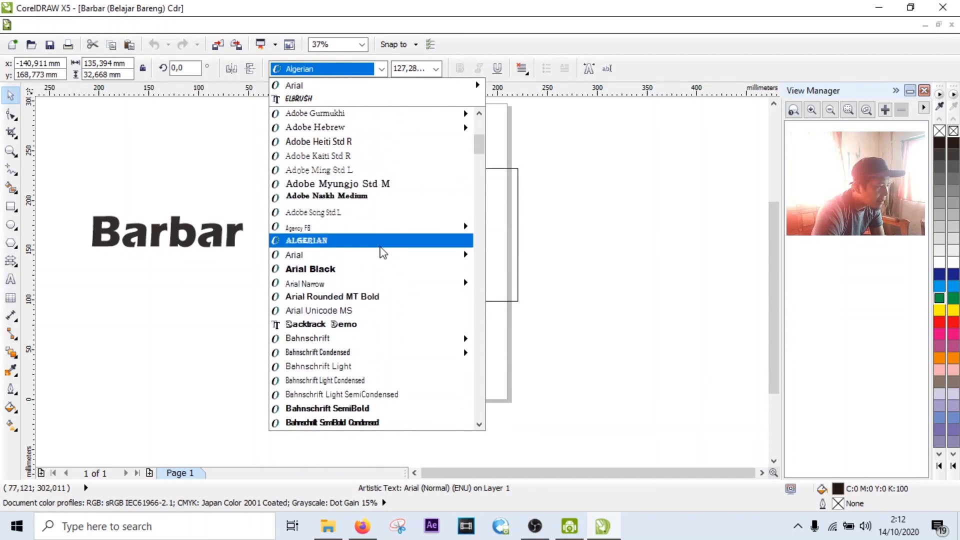
scroll(383, 252, "down", 3)
scroll(372, 300, "down", 2)
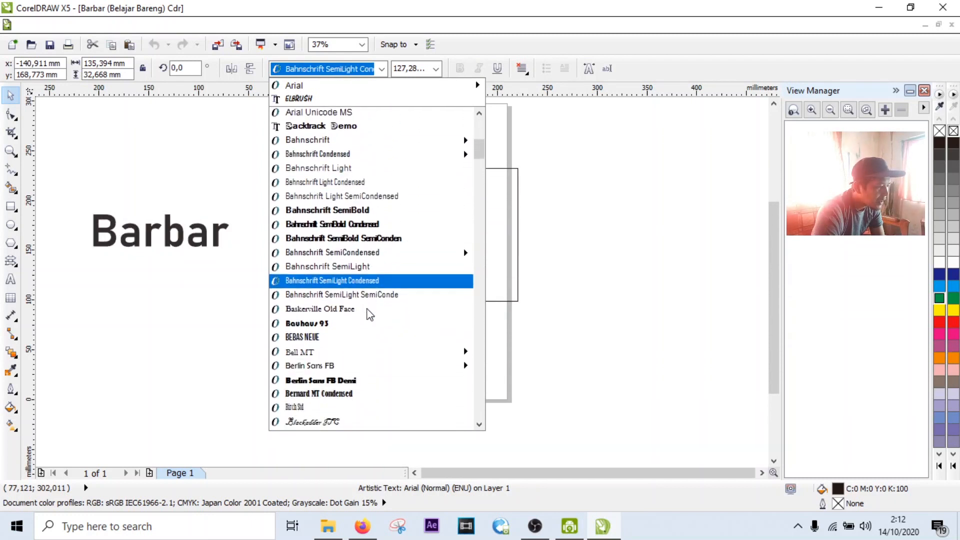
scroll(370, 310, "down", 2)
left_click(353, 247)
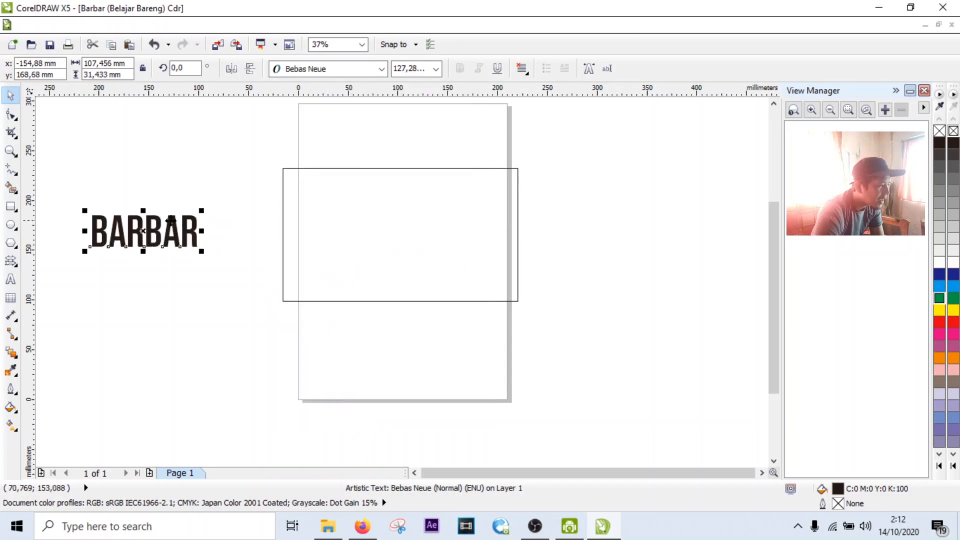
Enlarge the text to about 236 pt and center it inside the rectangle, leaving nothing selected.
left_click_drag(201, 259, 294, 320)
left_click(59, 135)
left_click_drag(168, 236, 382, 229)
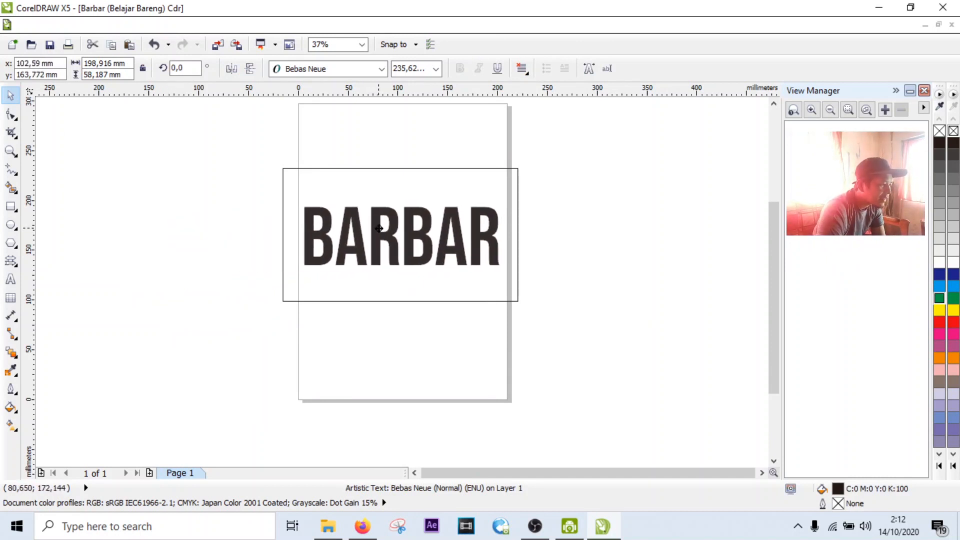
left_click(608, 260)
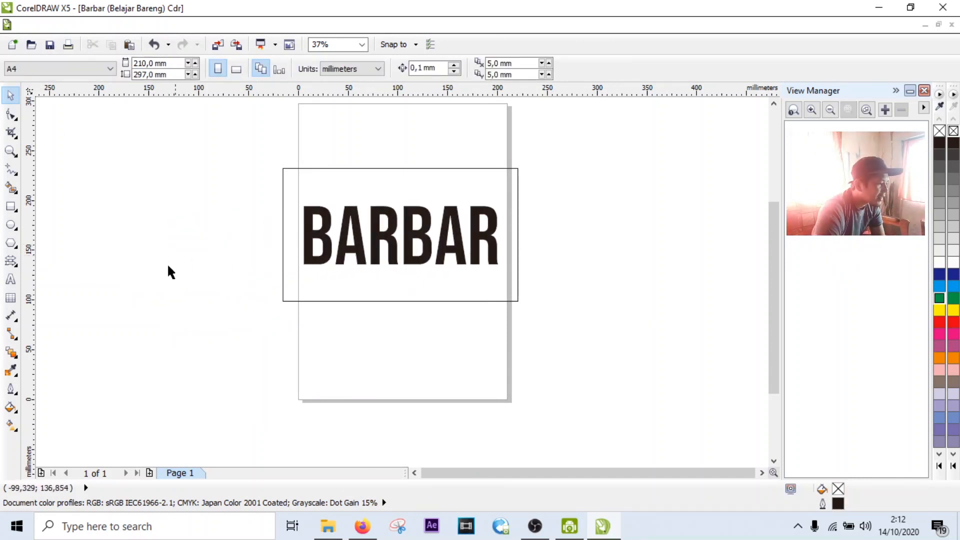
left_click(366, 259)
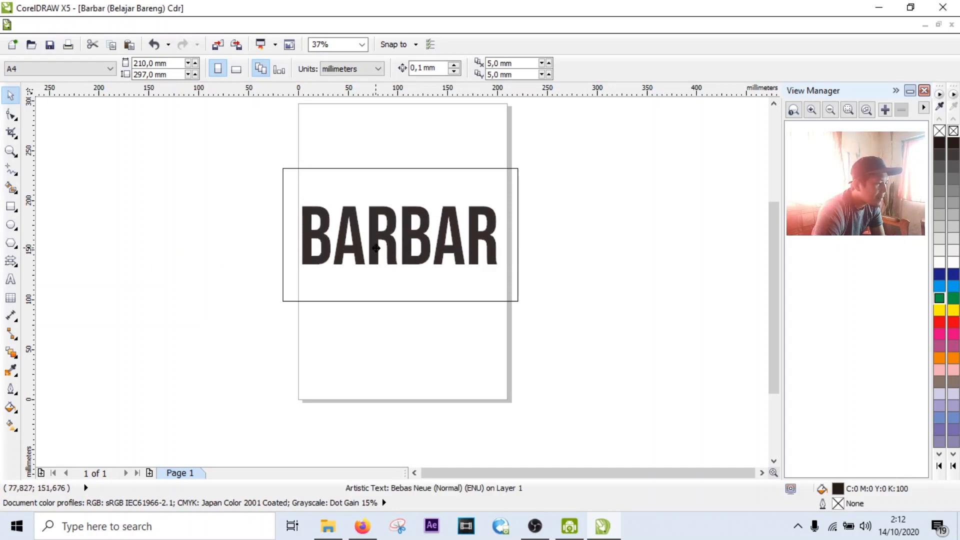
left_click(625, 260)
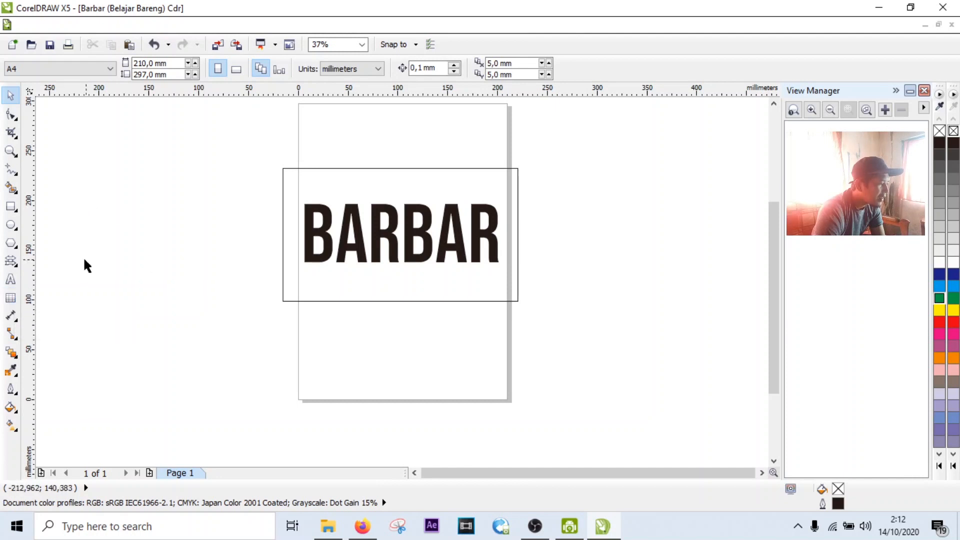
Try the Table tool in the empty area beside the page's left edge.
left_click_drag(100, 190, 263, 374)
left_click(10, 299)
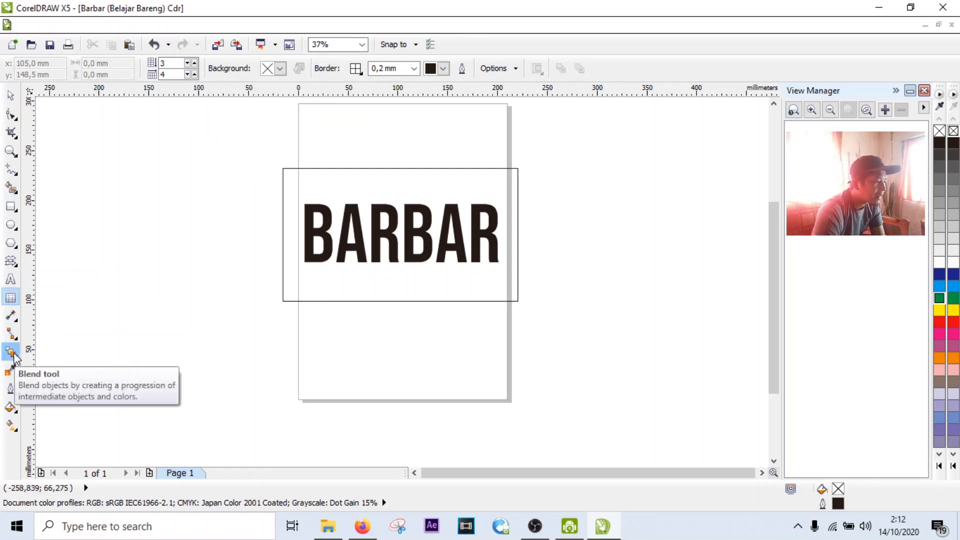
Move the BARBAR text down over the page's bottom edge and shift the rectangle left across the page's left edge.
left_click(16, 100)
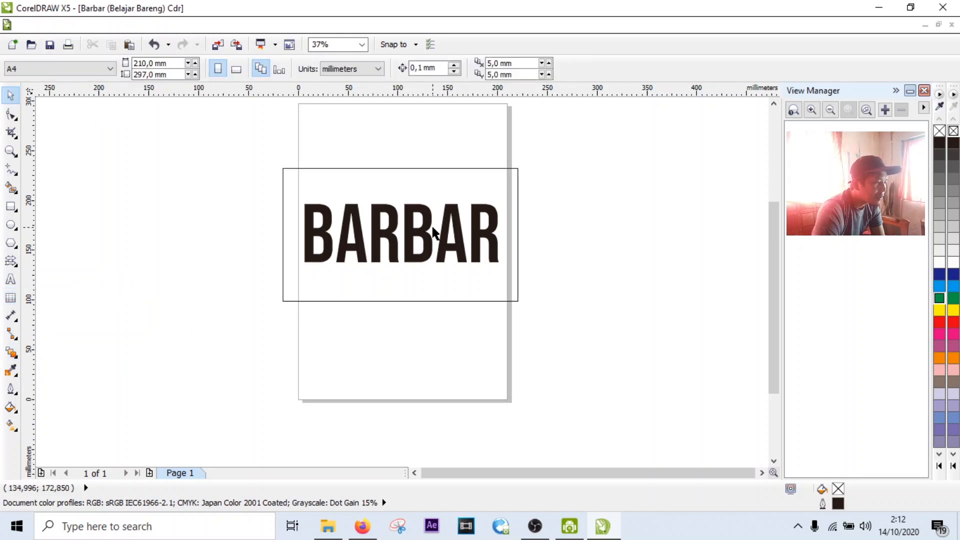
left_click_drag(436, 232, 433, 382)
key("ctrl+z")
left_click(333, 202)
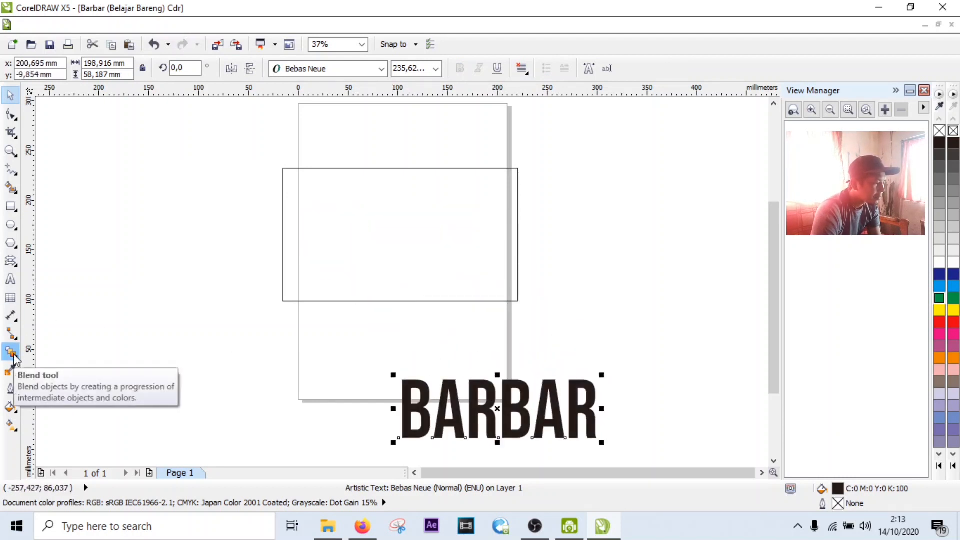
left_click(439, 235)
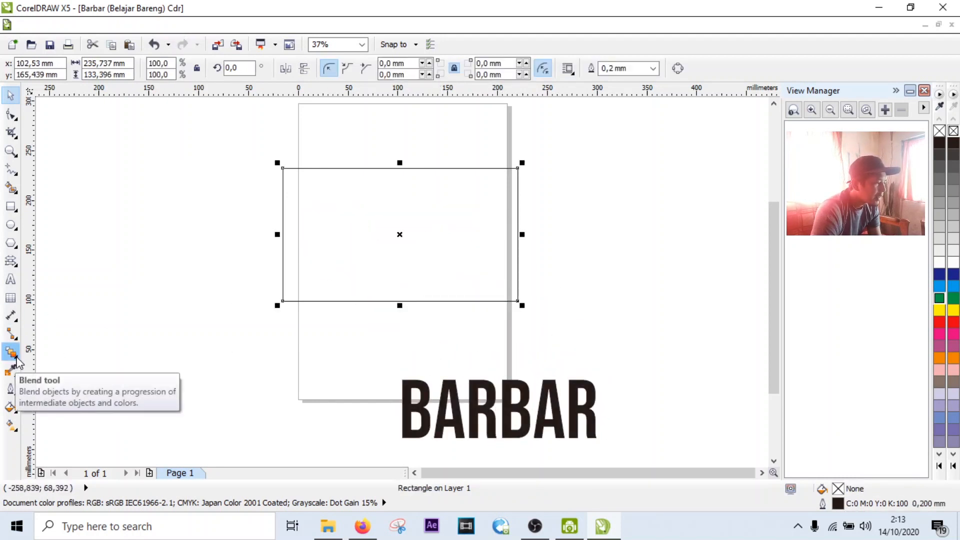
left_click(15, 360)
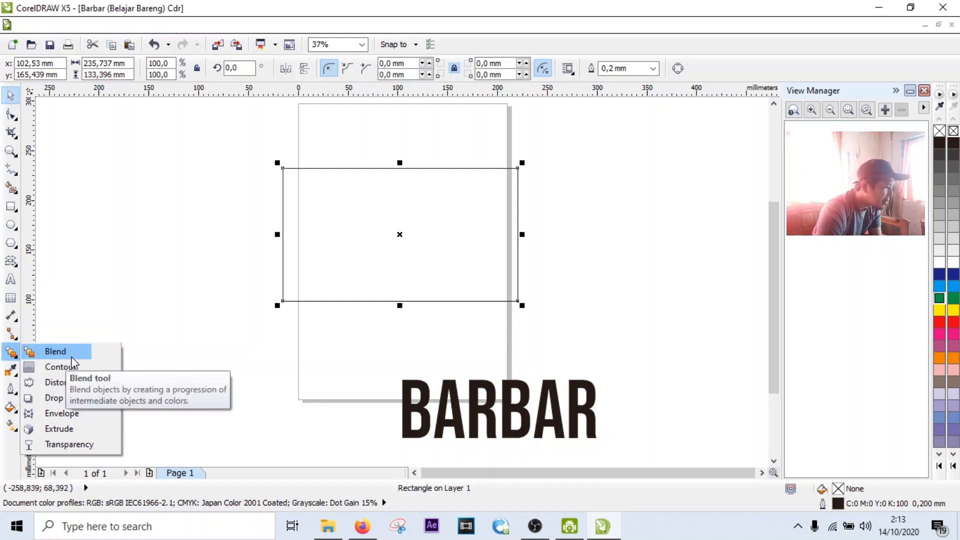
left_click_drag(342, 205, 189, 201)
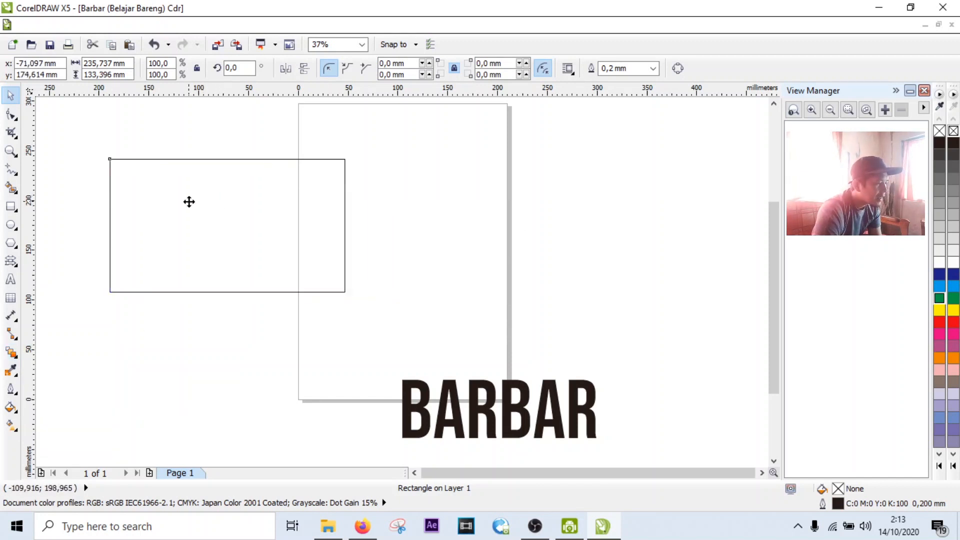
left_click(394, 214)
left_click(277, 207)
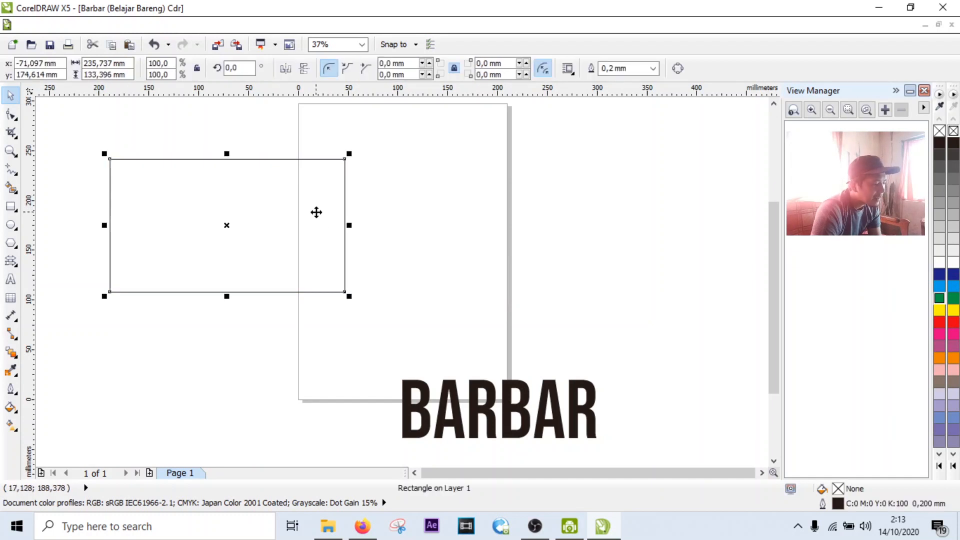
Draw a circle about 156 mm in diameter outside the page's right edge and align it roughly level with the rectangle.
left_click(11, 225)
left_click_drag(541, 172, 701, 280)
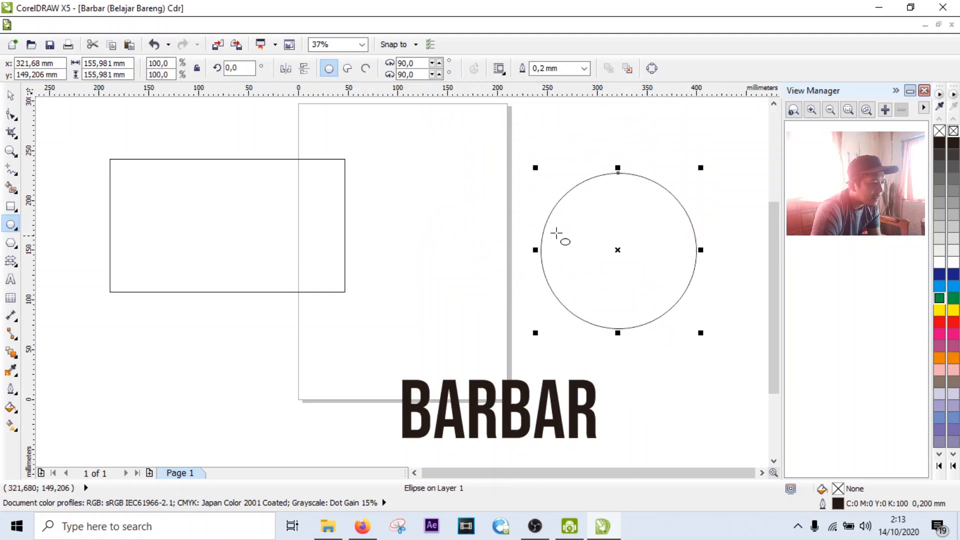
left_click(12, 100)
left_click_drag(540, 241, 521, 215)
Blend the rectangle into the circle with the Blend tool, leaving nothing selected.
left_click(251, 210)
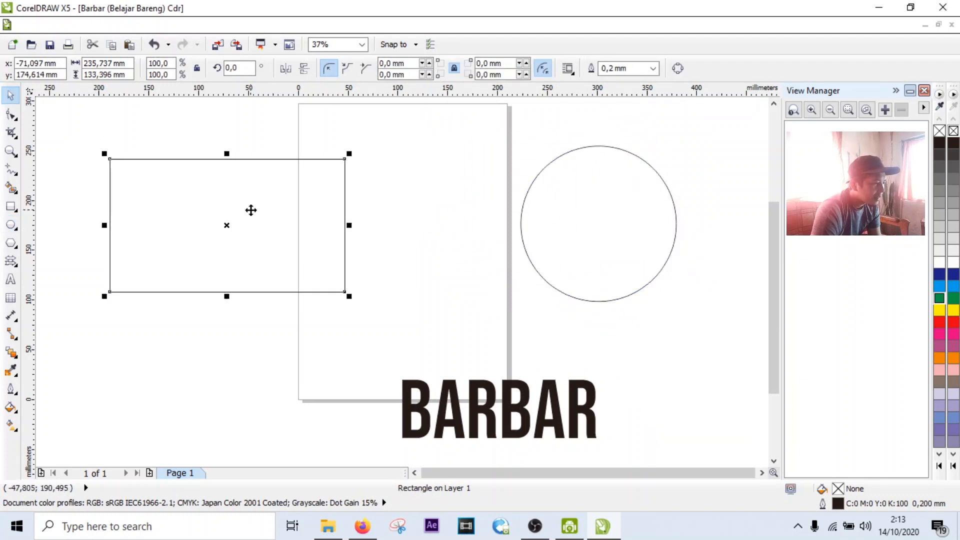
left_click(11, 352)
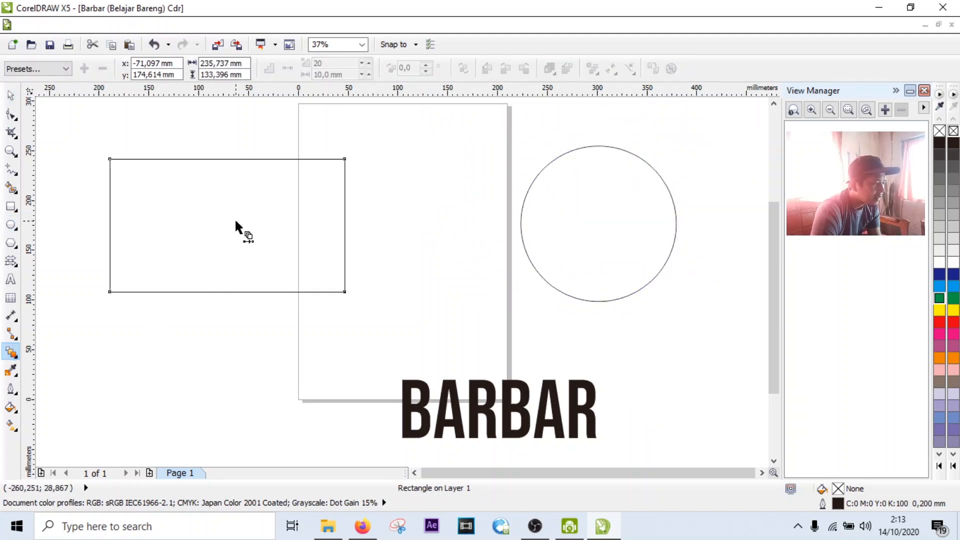
left_click_drag(235, 220, 596, 224)
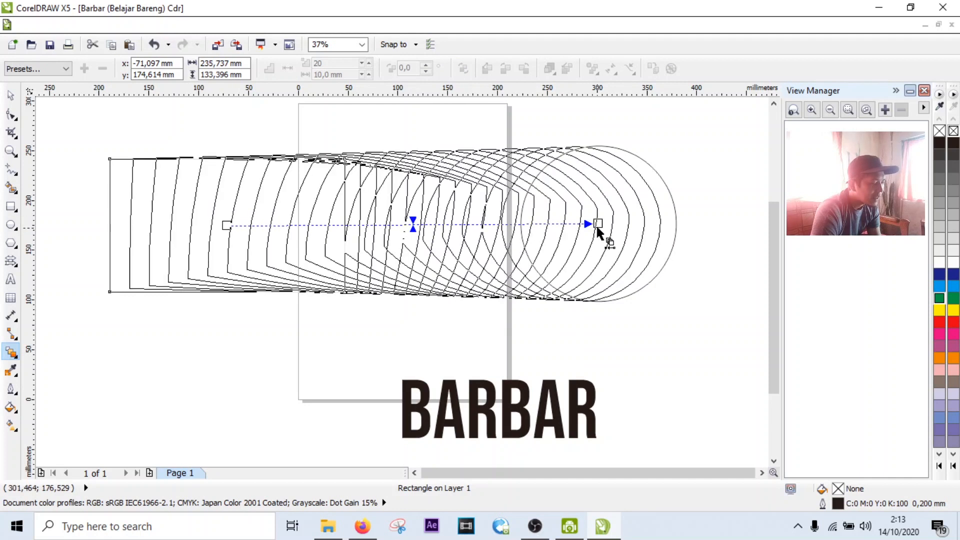
key("space")
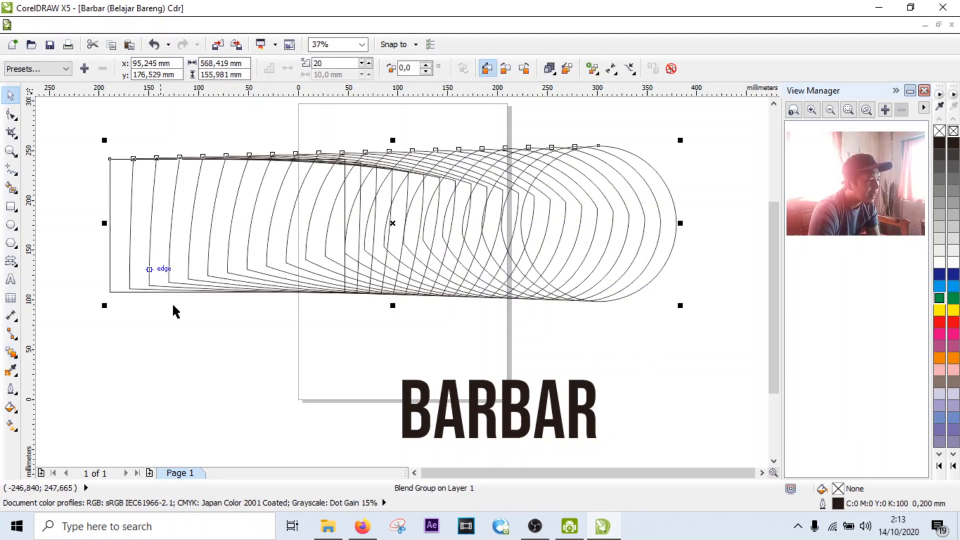
left_click(202, 371)
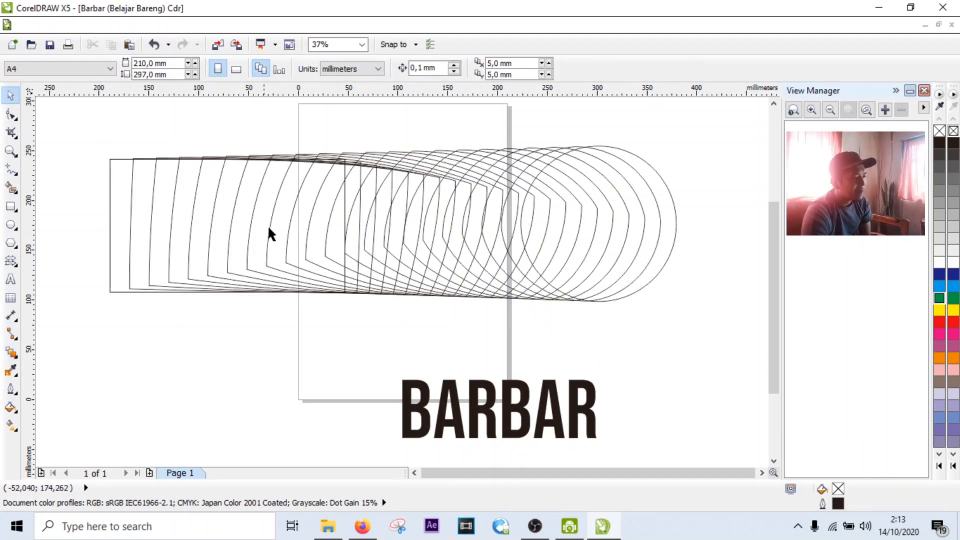
Move the control circle at the blend's right end to a slightly lower position.
left_click_drag(630, 218, 579, 374)
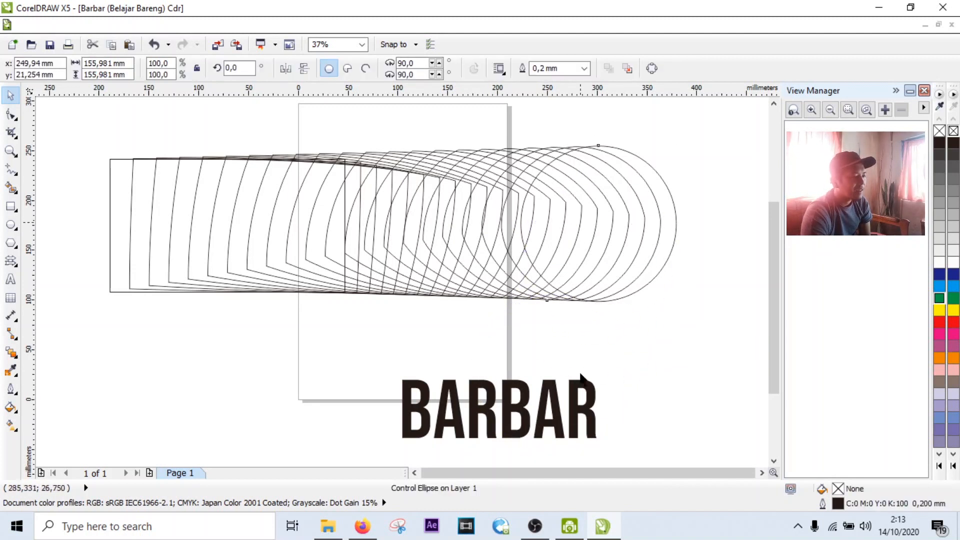
left_click_drag(583, 327, 630, 260)
left_click(747, 323)
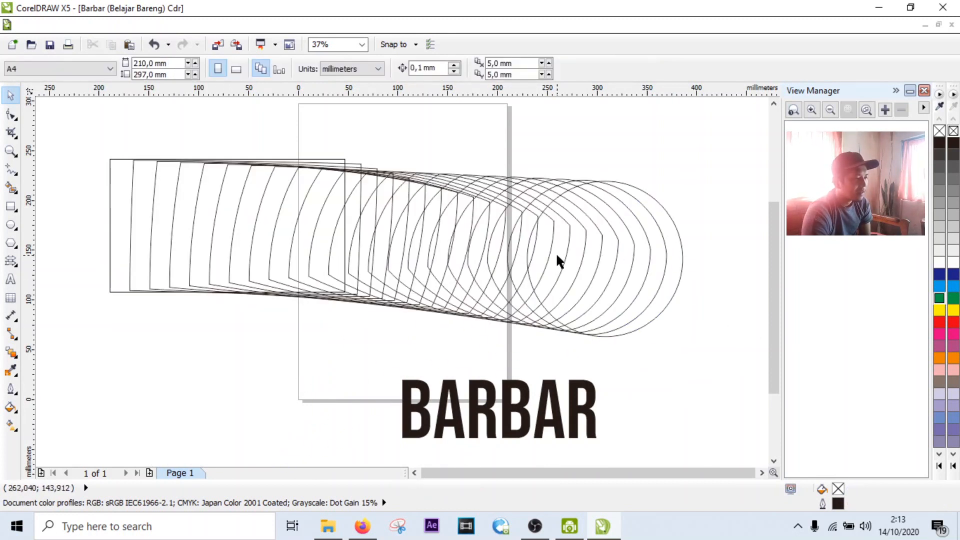
Shift the whole blend group up and to the right, and break it apart.
left_click(553, 251)
left_click(131, 193)
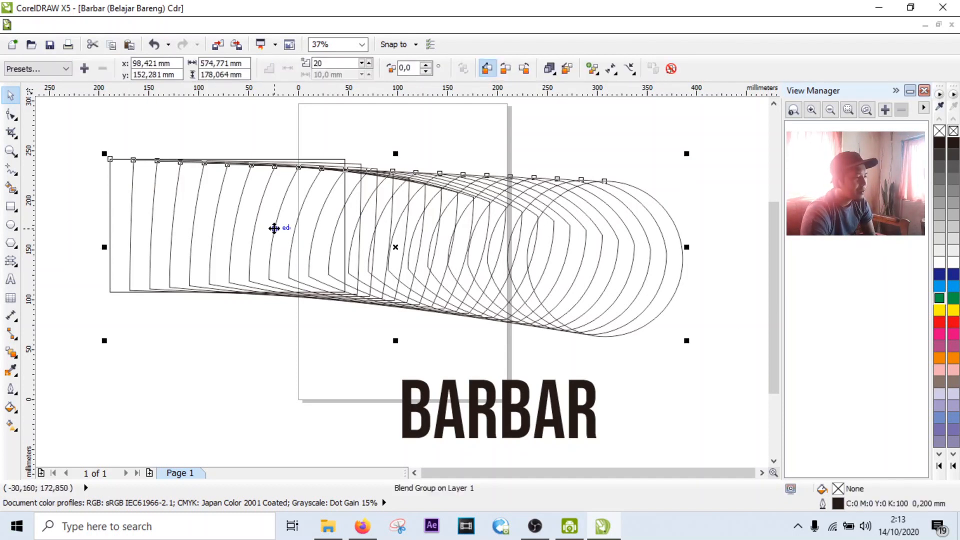
left_click_drag(335, 229, 366, 208)
right_click(367, 208)
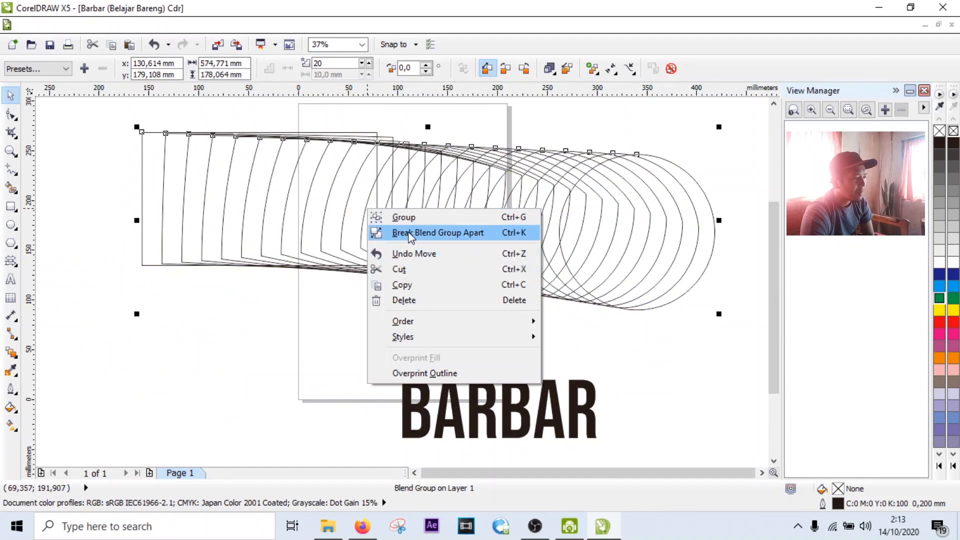
left_click(425, 233)
left_click(303, 310)
Pull the circle away from the intermediate blend shapes and reposition the shape group across the page's right edge.
left_click(377, 190)
left_click_drag(620, 226, 517, 353)
left_click_drag(474, 330, 451, 205)
right_click(451, 204)
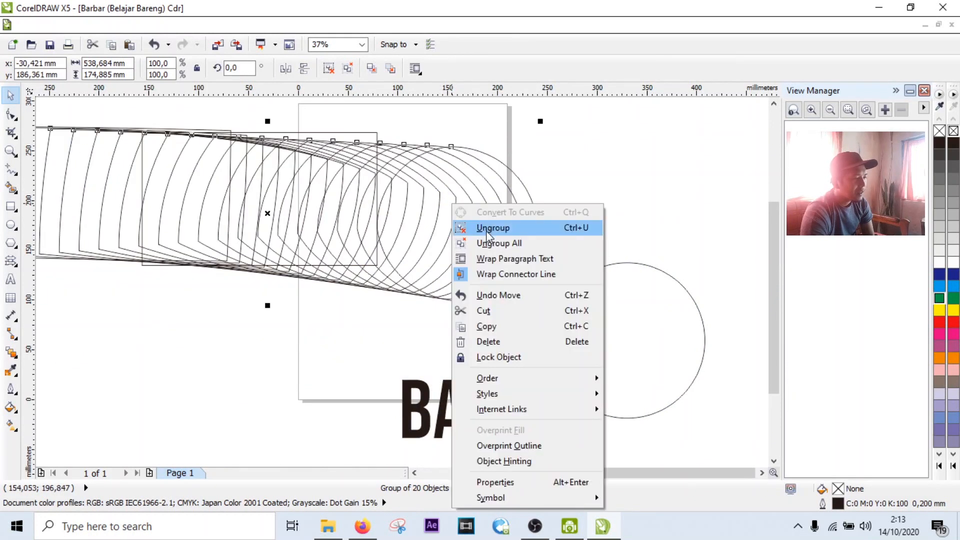
left_click(285, 200)
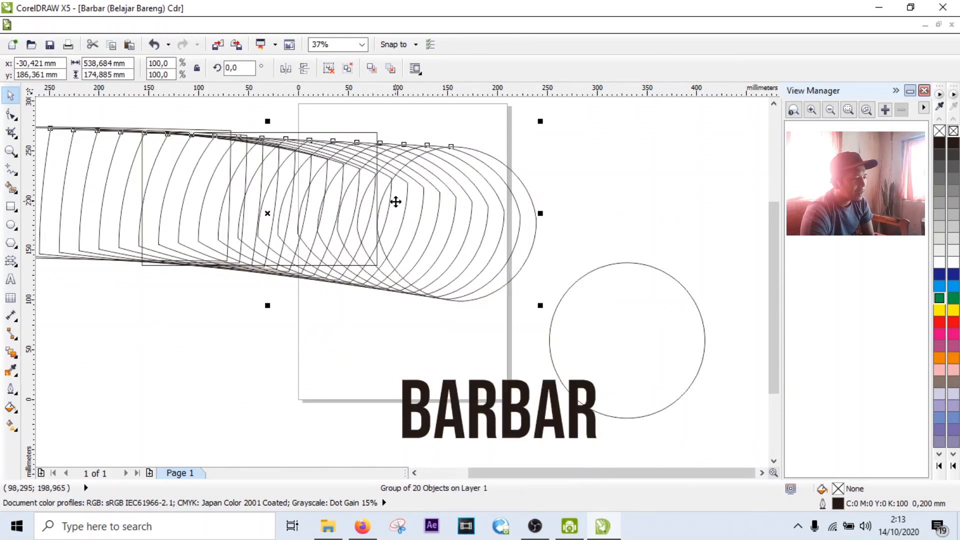
left_click_drag(396, 201, 522, 217)
Separate the rectangle to the page's lower-left corner, raise the intermediate shapes toward the page top, and nudge the circle left.
left_click(158, 168)
right_click(159, 169)
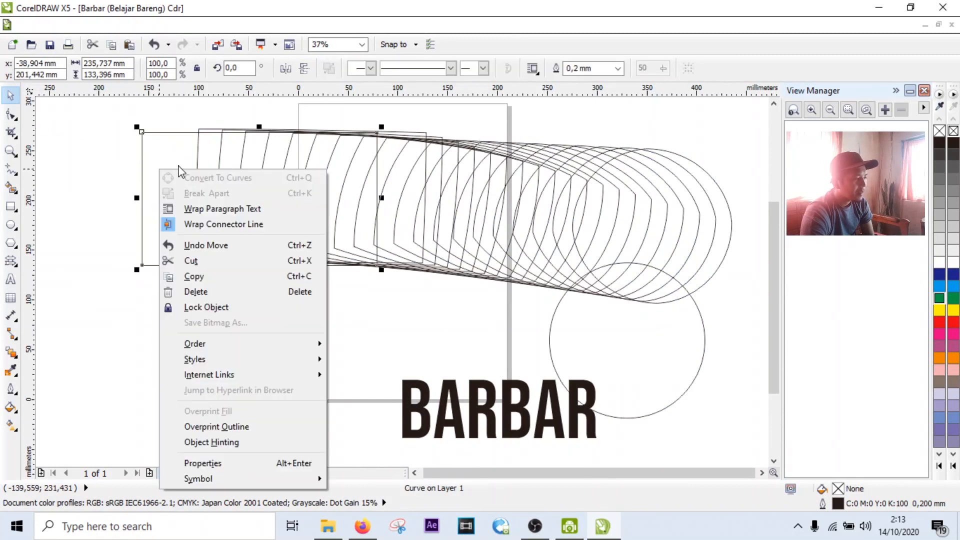
left_click(140, 175)
left_click_drag(150, 172, 111, 339)
left_click(360, 203)
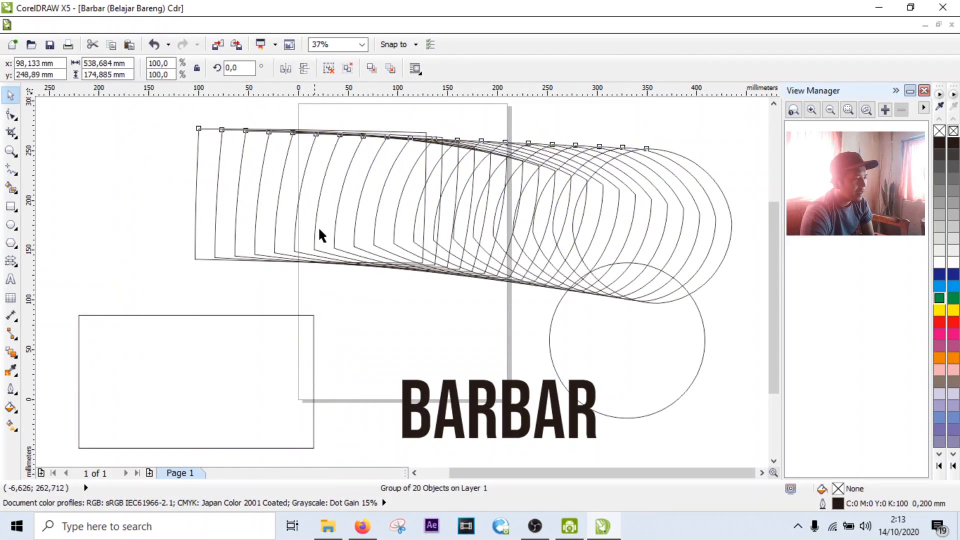
left_click(275, 362)
left_click_drag(643, 344, 629, 339)
left_click(281, 372)
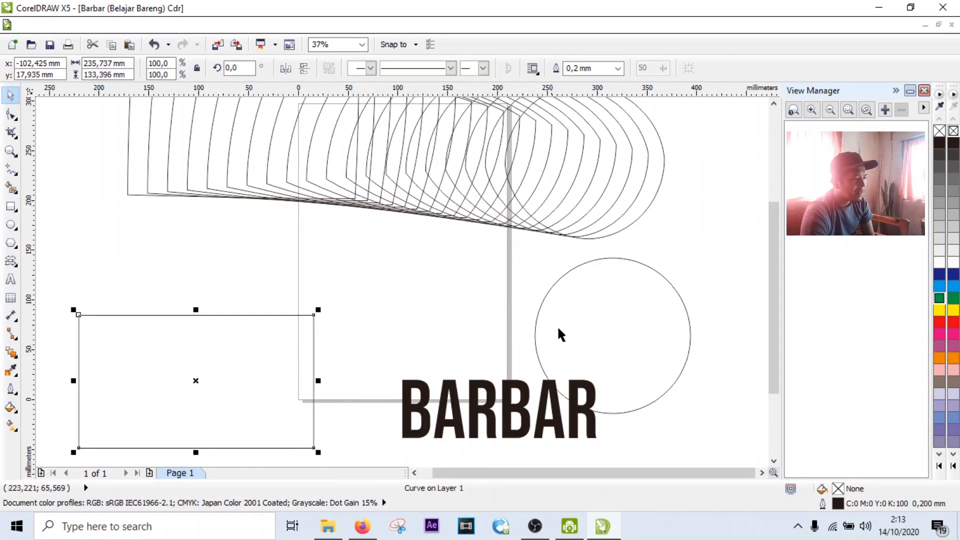
left_click(606, 328)
Delete the group of intermediate blend shapes and the circle.
left_click(562, 225)
key("Delete")
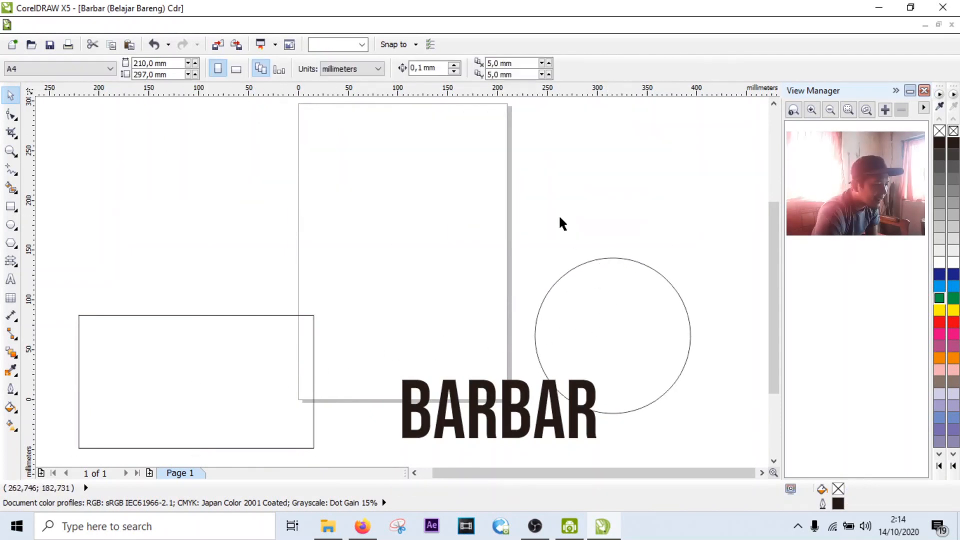
left_click(585, 299)
key("Delete")
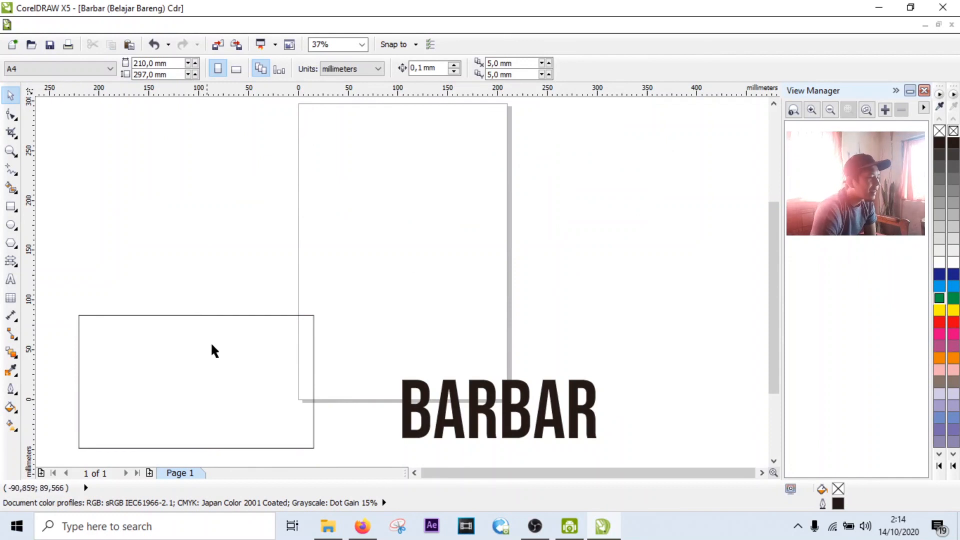
Move the rectangle back onto the upper part of the page and place the BARBAR text inside it.
left_click_drag(212, 345, 420, 184)
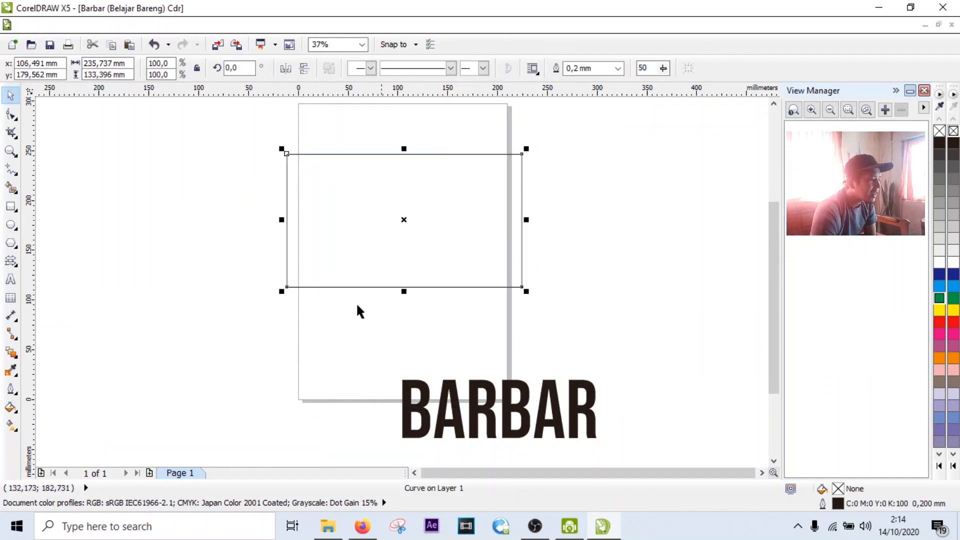
left_click(226, 344)
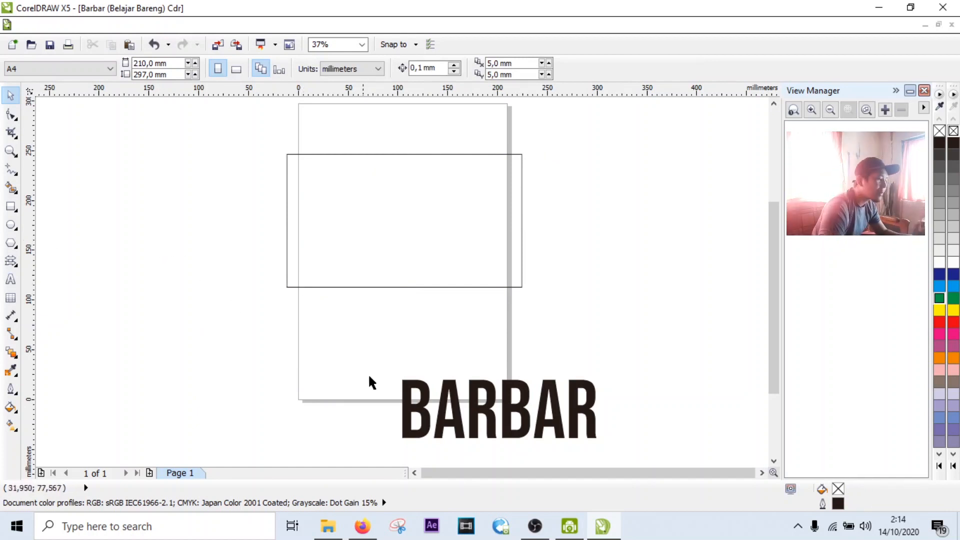
left_click(462, 378)
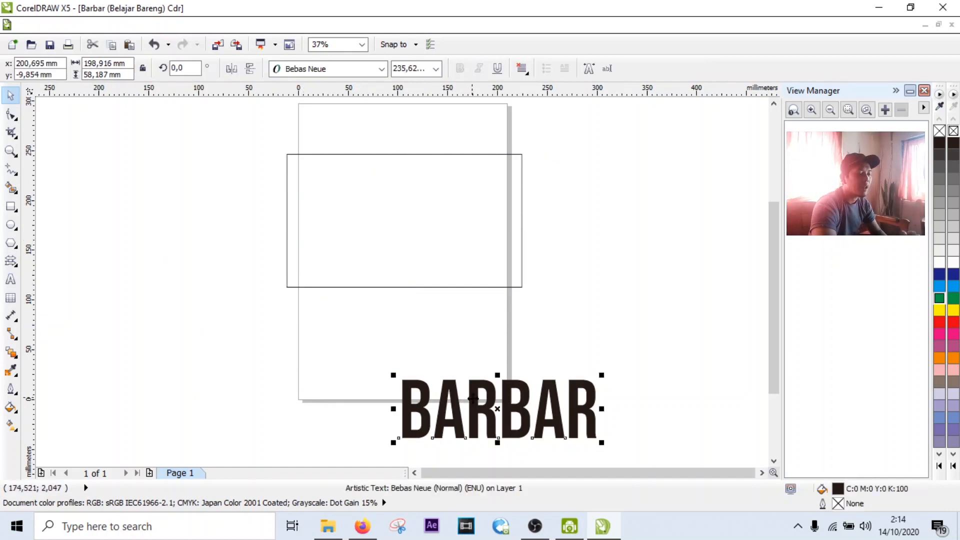
left_click_drag(462, 378, 366, 185)
left_click(634, 276)
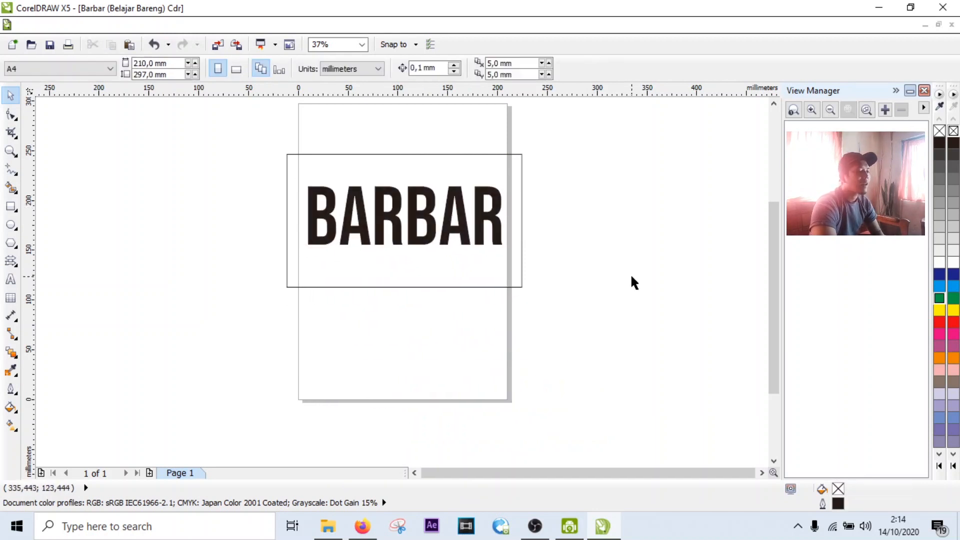
Fill the rectangle behind the text with yellow (C:0 M:0 Y:100 K:0).
left_click(465, 226)
left_click(475, 286)
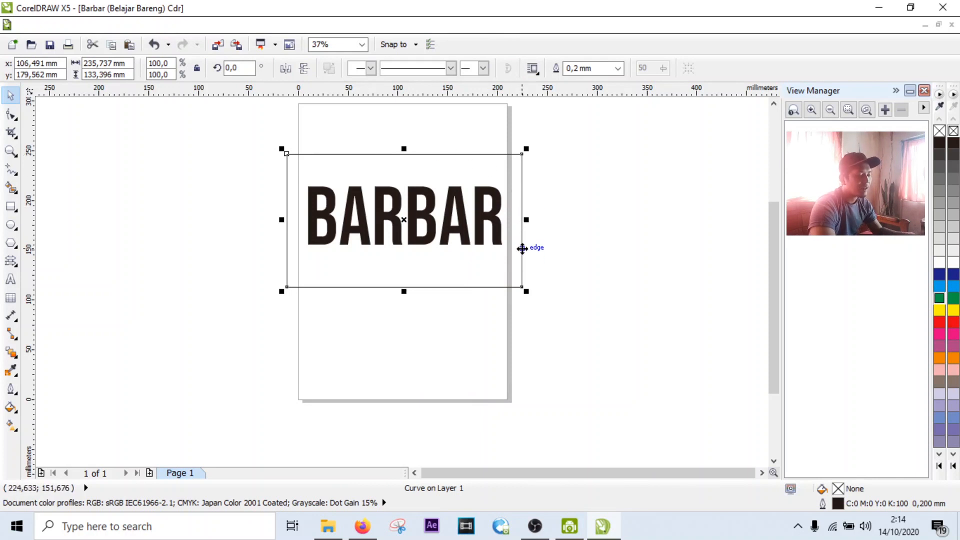
left_click(613, 258)
left_click(522, 275)
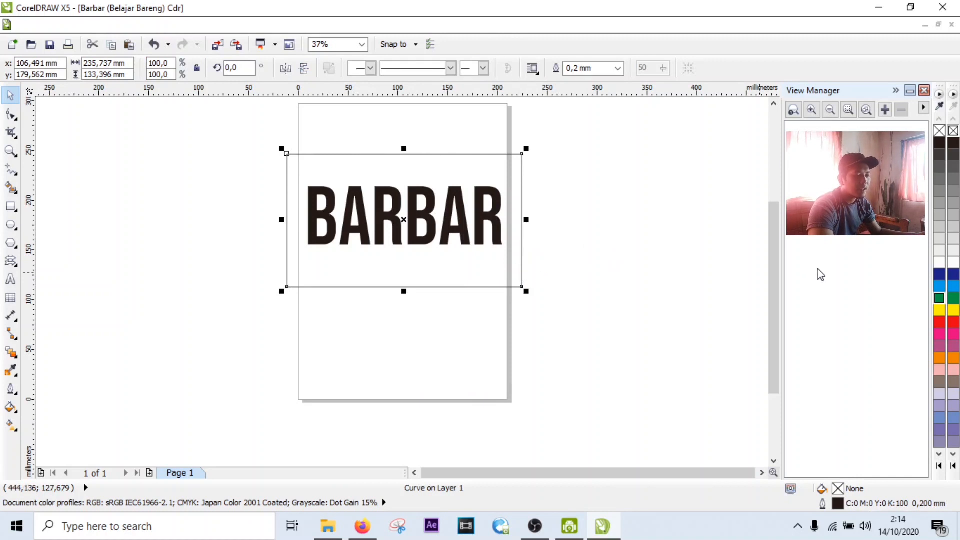
left_click(939, 310)
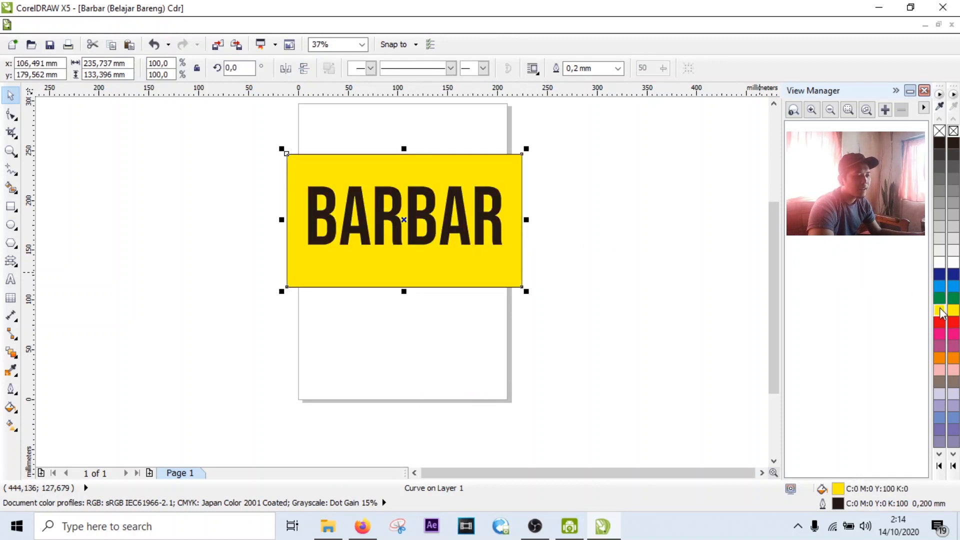
Compare yellow and black outlines on the rectangle, finishing with a yellow outline and nothing selected.
right_click(941, 313)
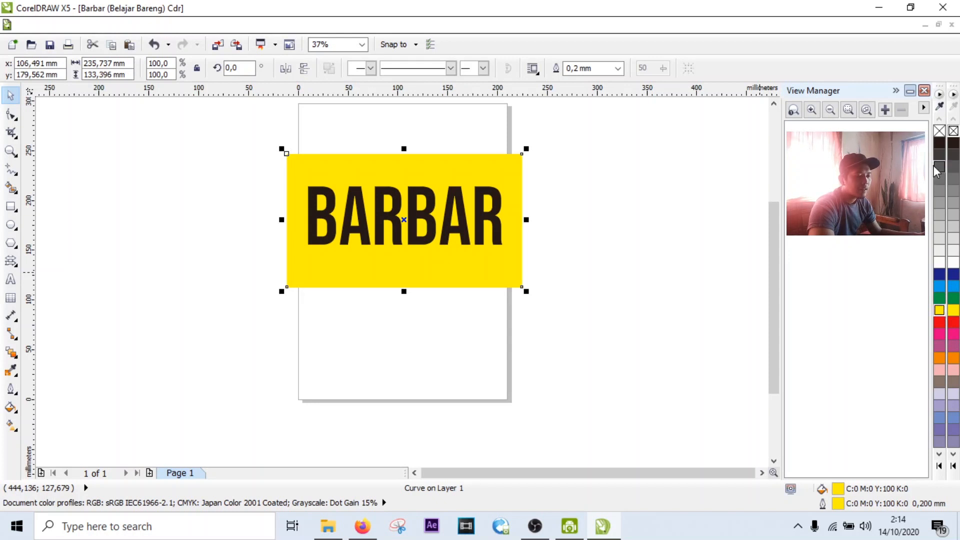
right_click(941, 144)
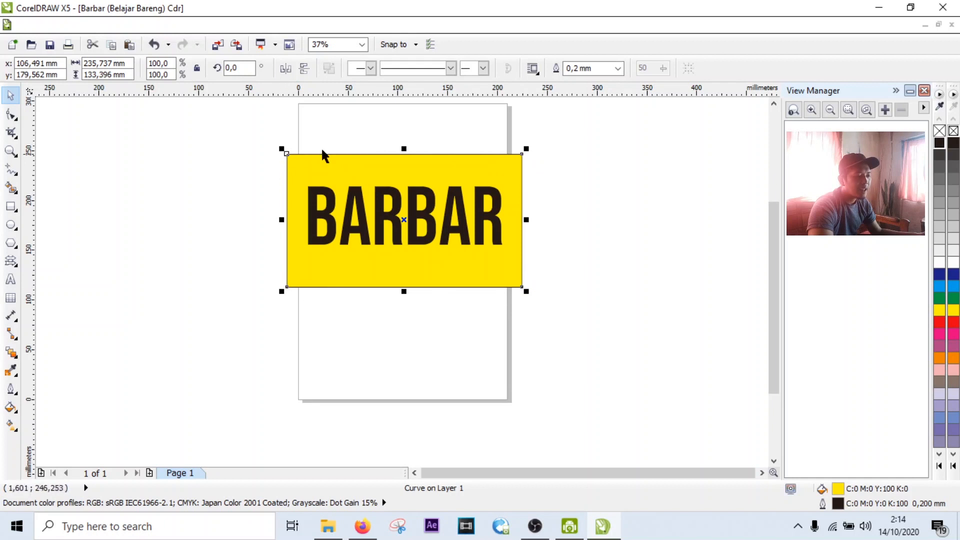
scroll(420, 157, "up", 3)
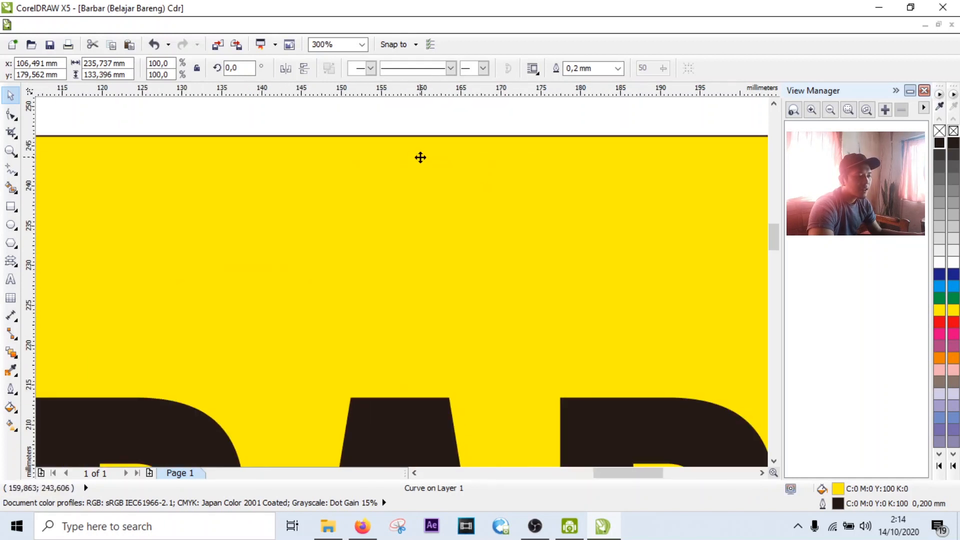
scroll(420, 156, "down", 3)
scroll(428, 157, "up", 1)
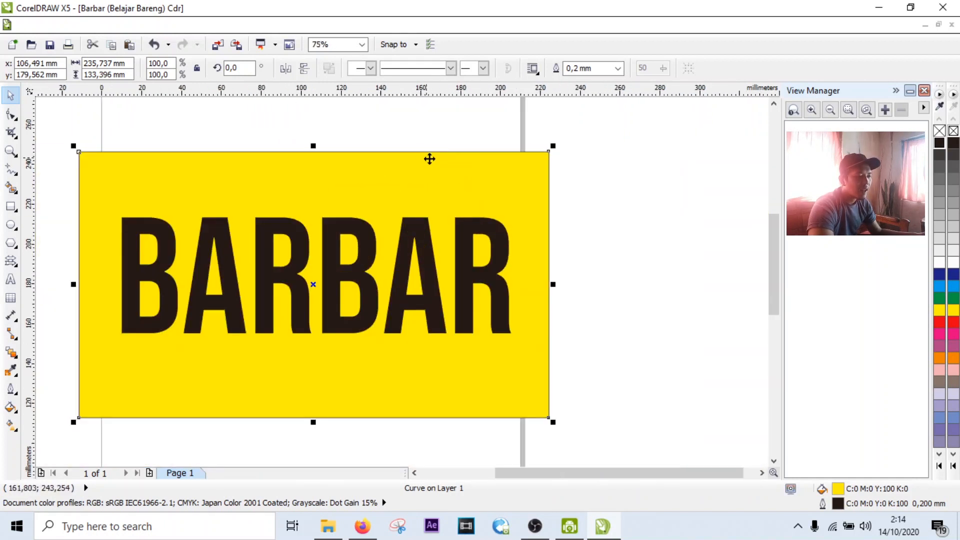
right_click(940, 312)
left_click(620, 312)
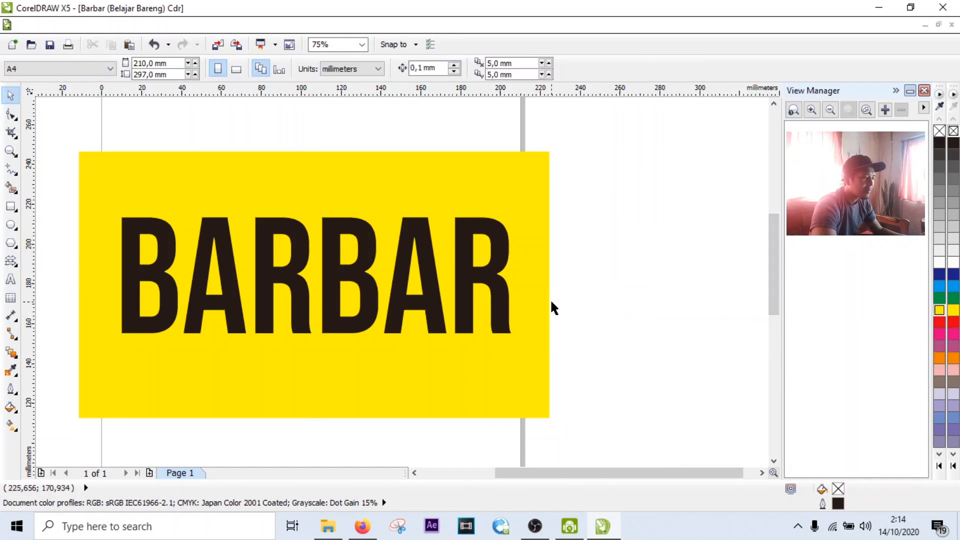
Draw a narrow vertical rectangle about 16 × 103 mm and place it along the lower left of the page, overlapping the yellow rectangle.
scroll(503, 334, "down", 4)
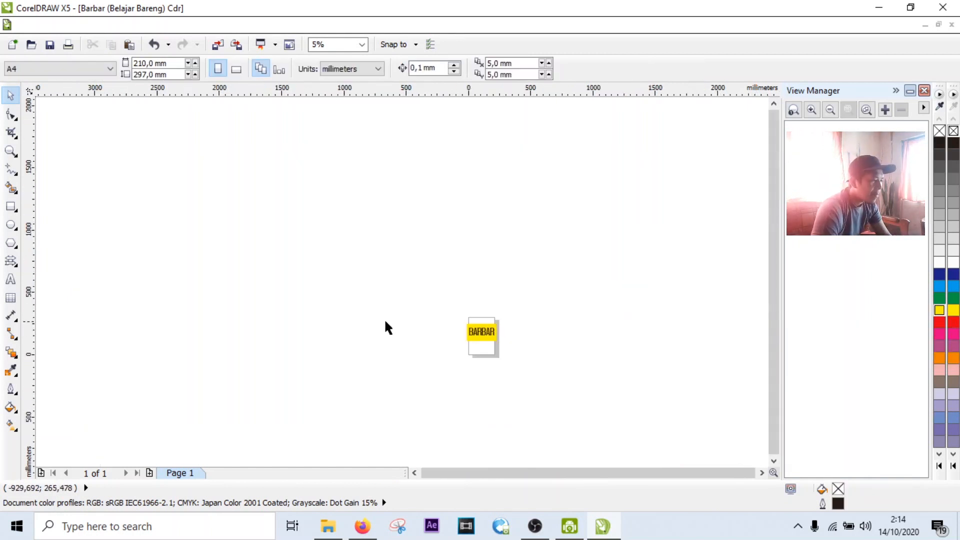
scroll(482, 330, "up", 6)
scroll(706, 287, "down", 2)
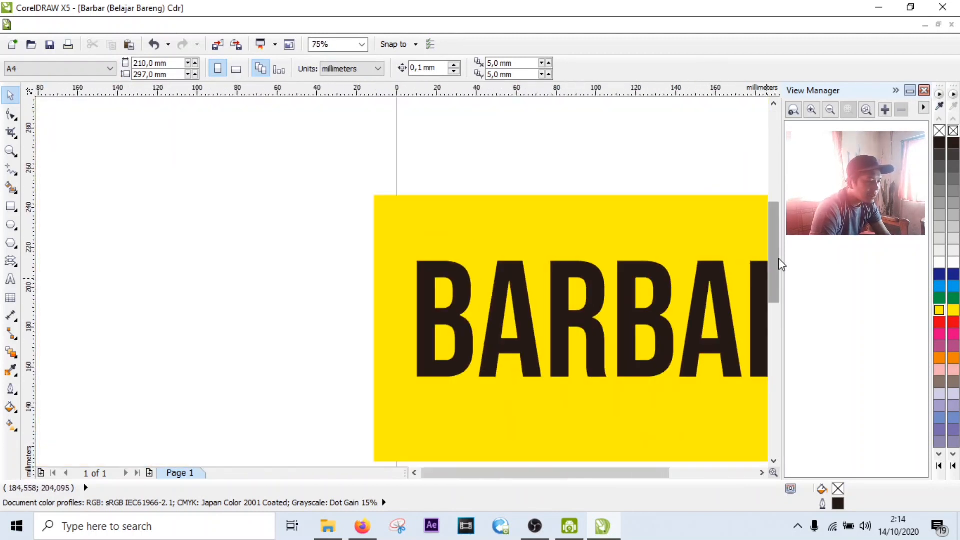
left_click_drag(778, 258, 775, 274)
left_click_drag(449, 472, 505, 472)
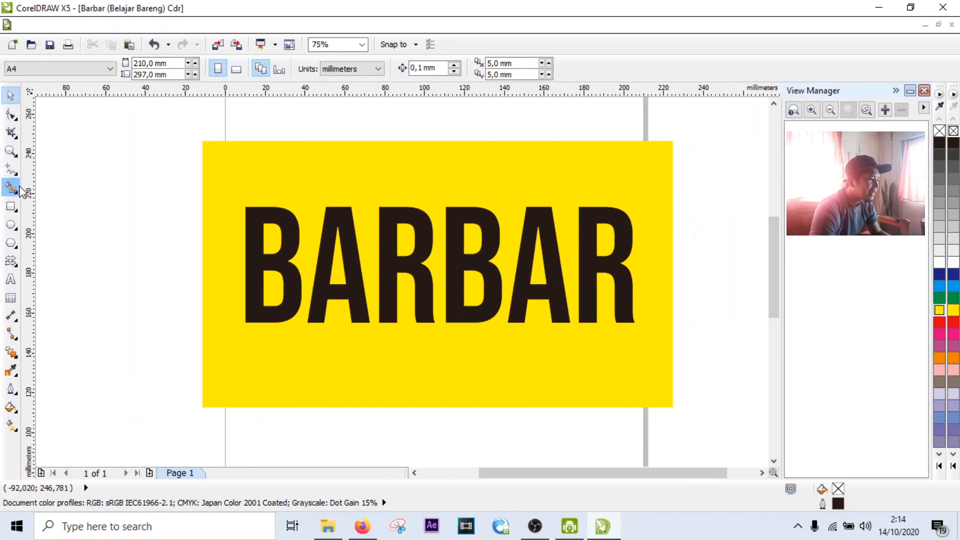
left_click(11, 207)
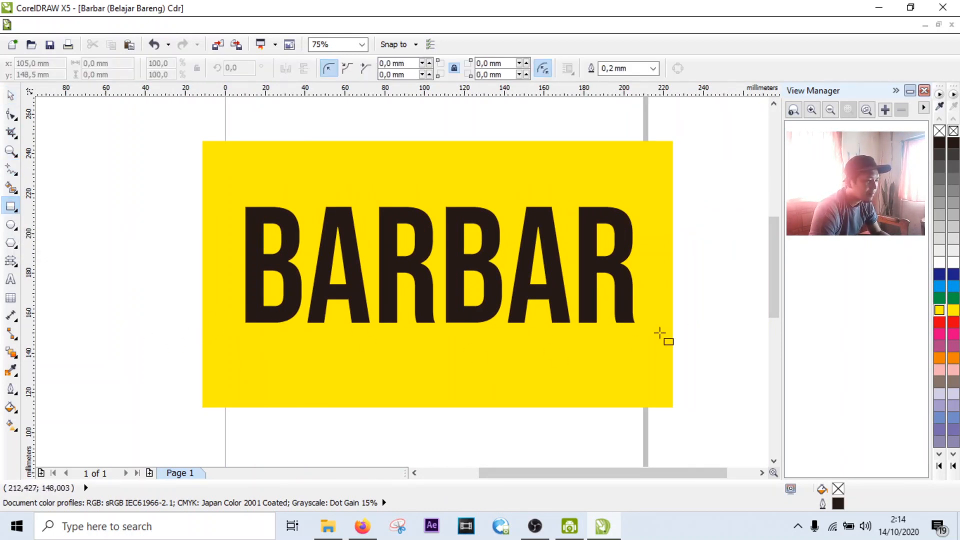
scroll(660, 333, "down", 4)
left_click_drag(442, 142, 449, 194)
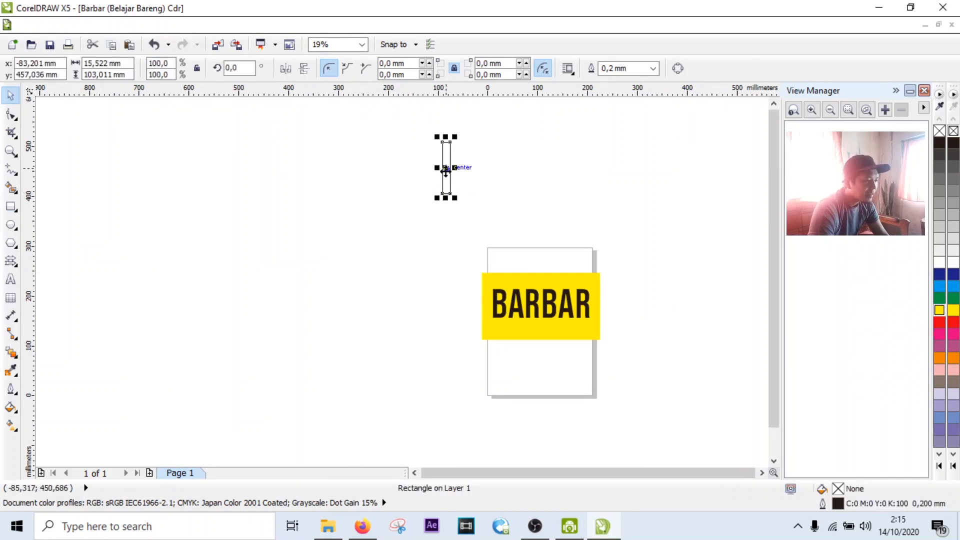
left_click_drag(487, 336, 433, 328)
scroll(508, 338, "up", 4)
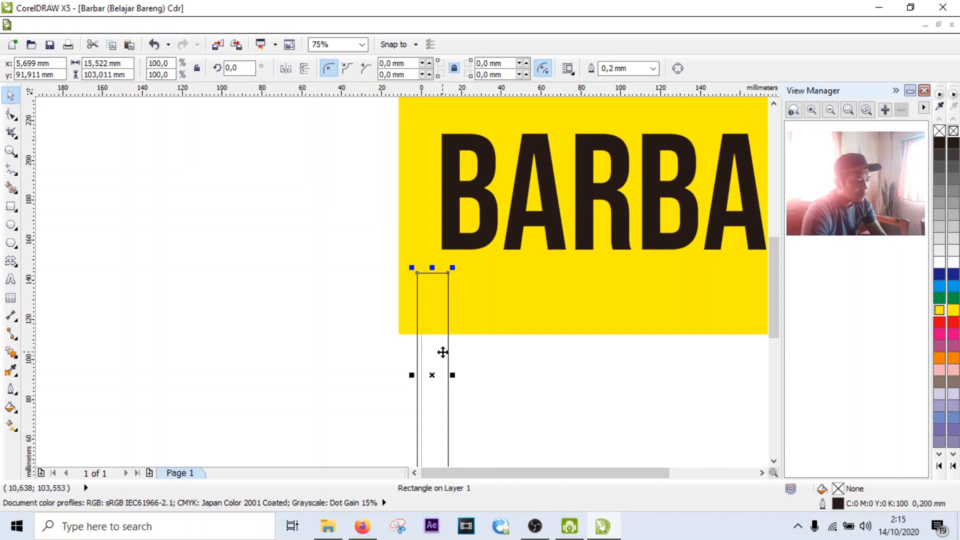
Place two copies of the narrow rectangle in a row to its right, spaced about 24 mm apart.
left_click_drag(440, 353, 479, 350)
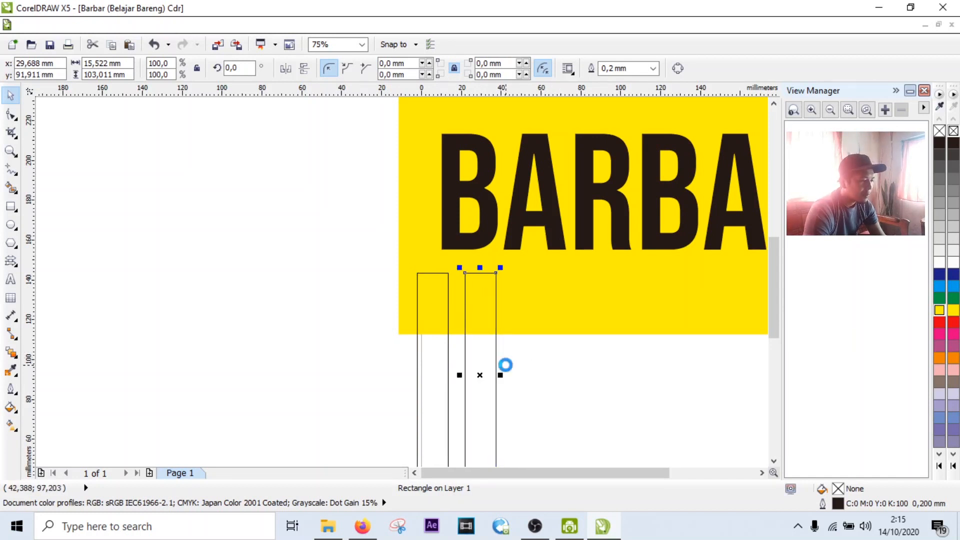
left_click(449, 357)
left_click_drag(433, 364, 529, 366)
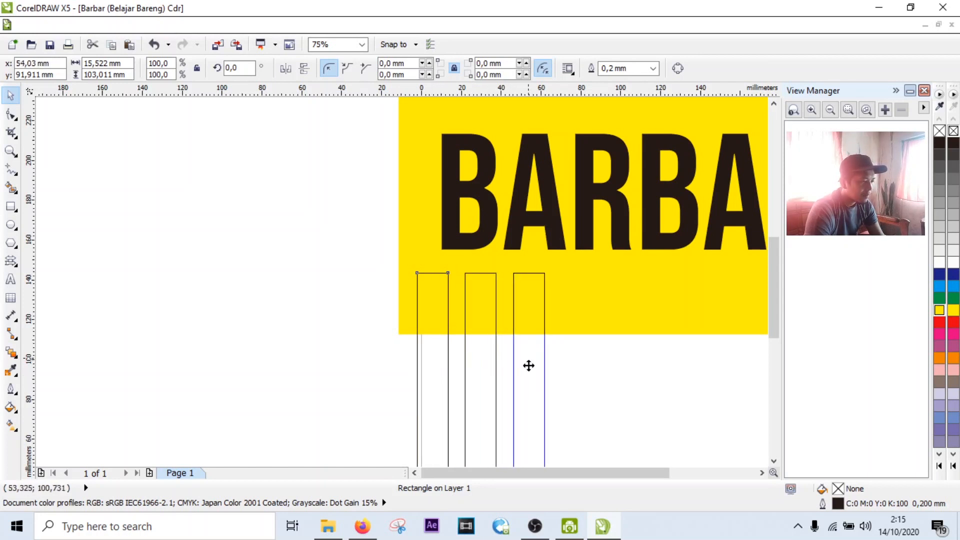
Copy the set of three narrow rectangles twice to the right to form an even row of nine below the text.
left_click(444, 376)
left_click(472, 368, "shift")
left_click(528, 367, "shift")
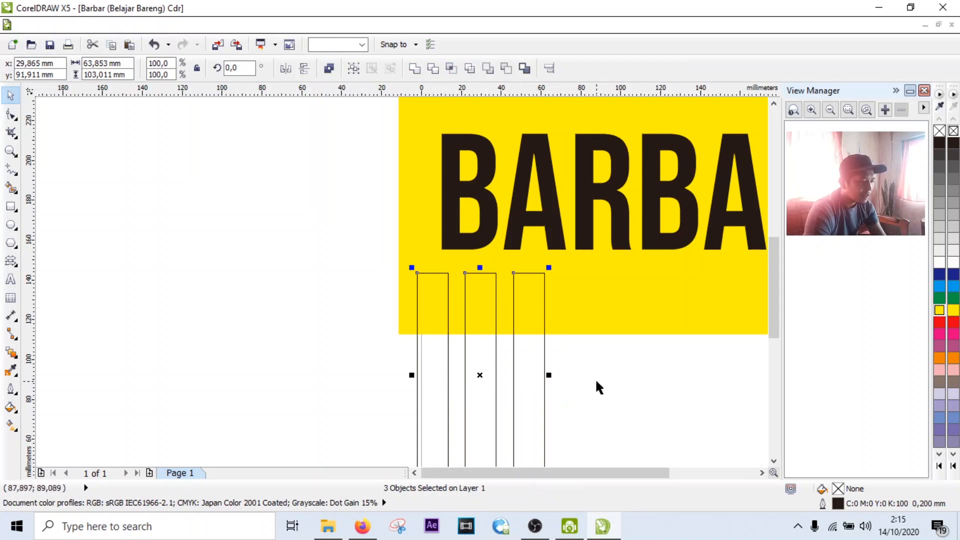
left_click_drag(482, 378, 625, 376)
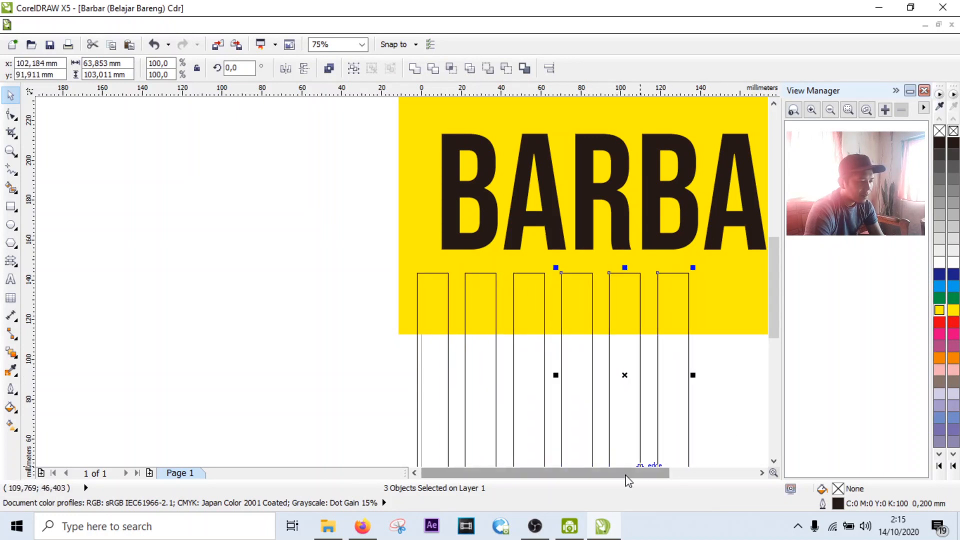
mouse_move(628, 474)
left_mouse_down()
mouse_move(667, 472)
mouse_move(638, 475)
mouse_move(647, 473)
left_mouse_up()
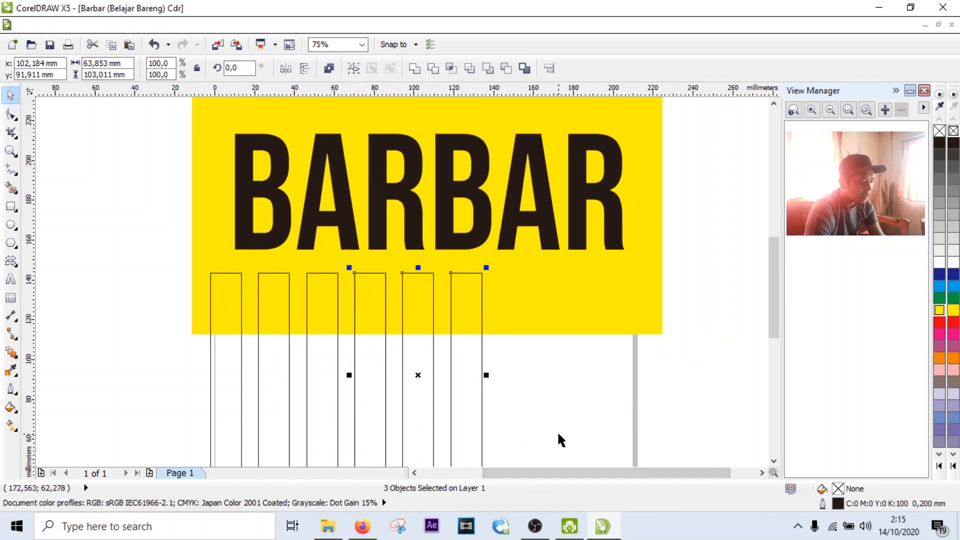
key("ctrl+v")
left_click_drag(276, 354, 561, 365)
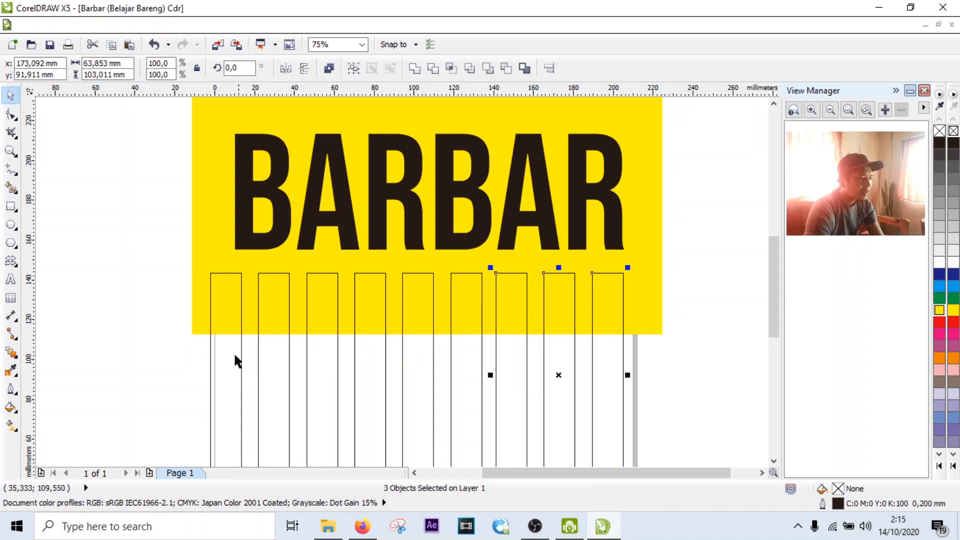
left_click(230, 368, "shift")
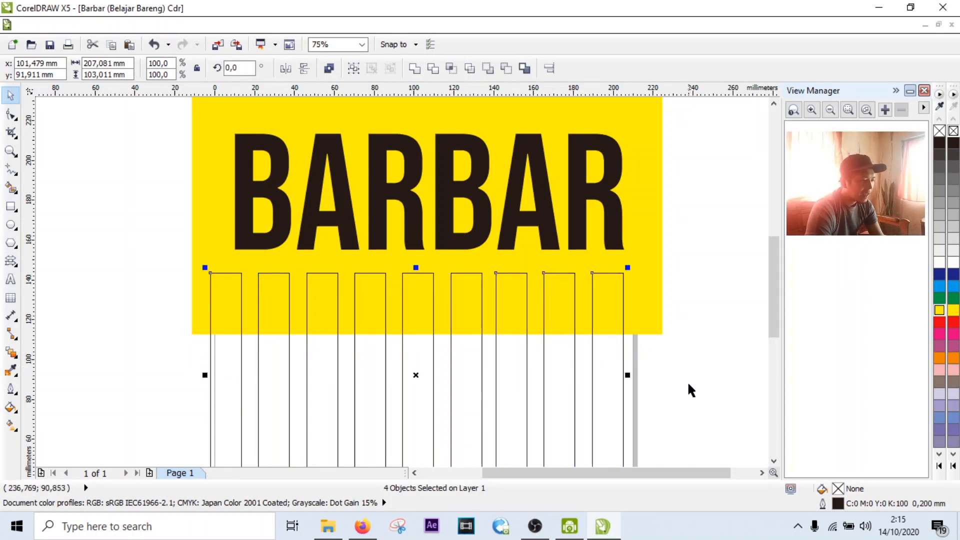
left_click(704, 400)
left_click_drag(433, 400, 171, 380)
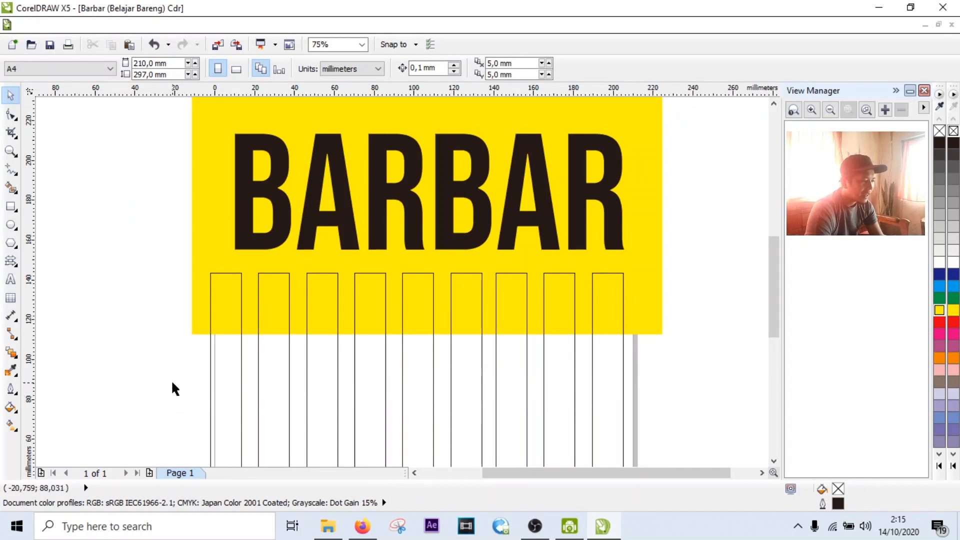
Fill the first and last narrow rectangles of the row with black (C:0 M:0 Y:0 K:100).
left_click(216, 381)
scroll(253, 380, "down", 3)
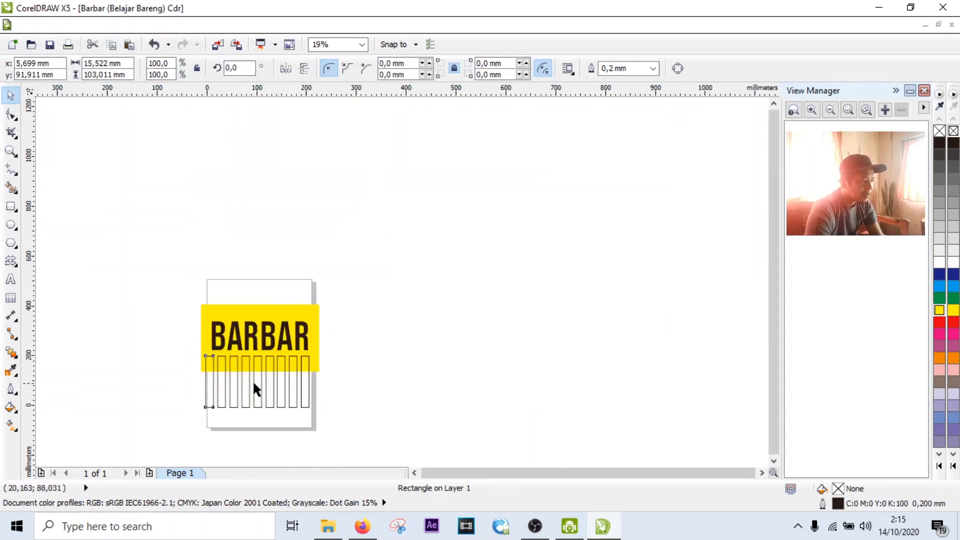
scroll(252, 380, "up", 3)
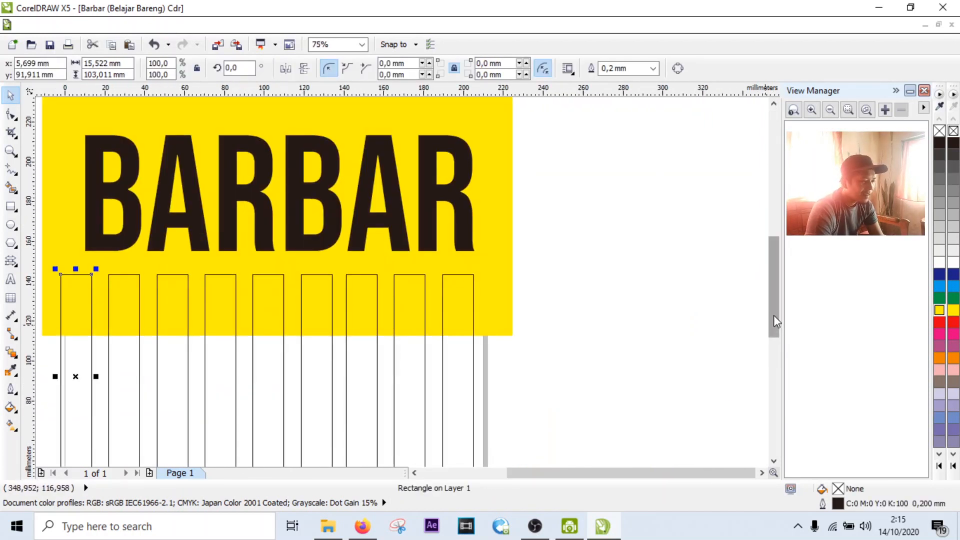
left_click_drag(774, 320, 775, 341)
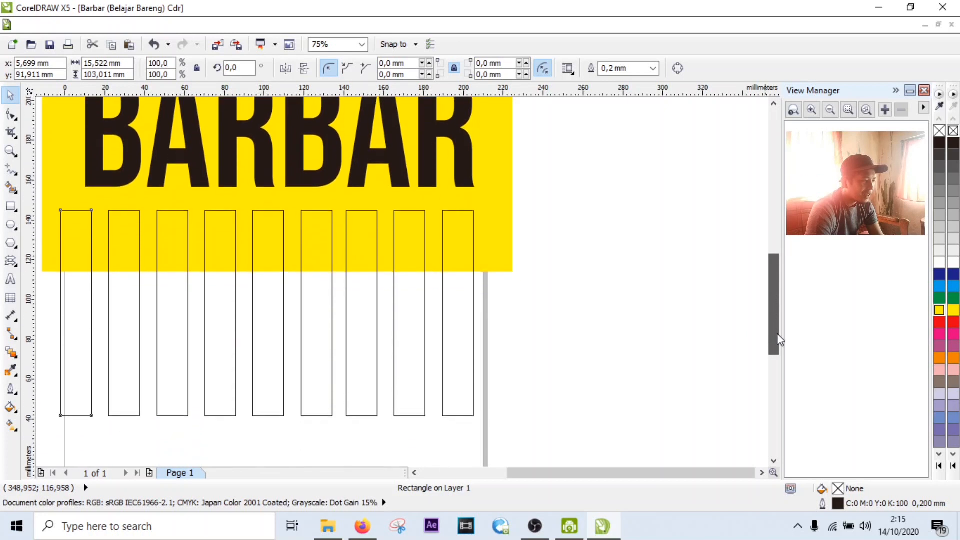
left_click(453, 318, "shift")
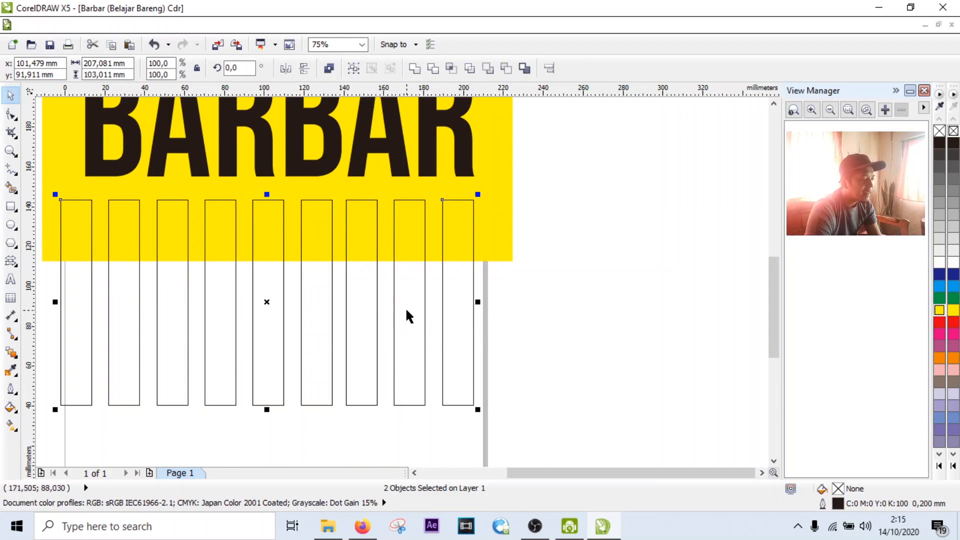
left_click(942, 144)
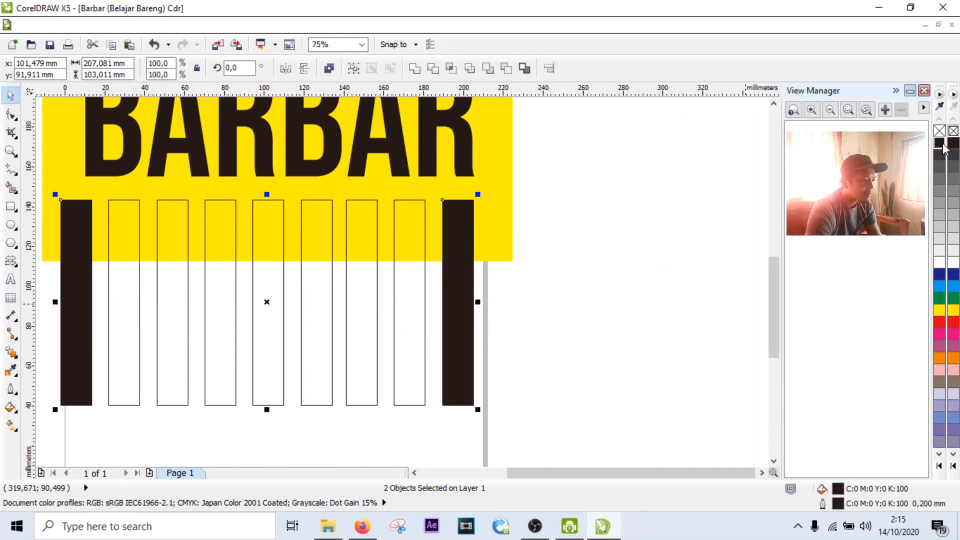
left_click(484, 317)
Fill all nine narrow rectangles in the row with black (C:0 M:0 Y:0 K:100) and leave nothing selected.
left_click(76, 311)
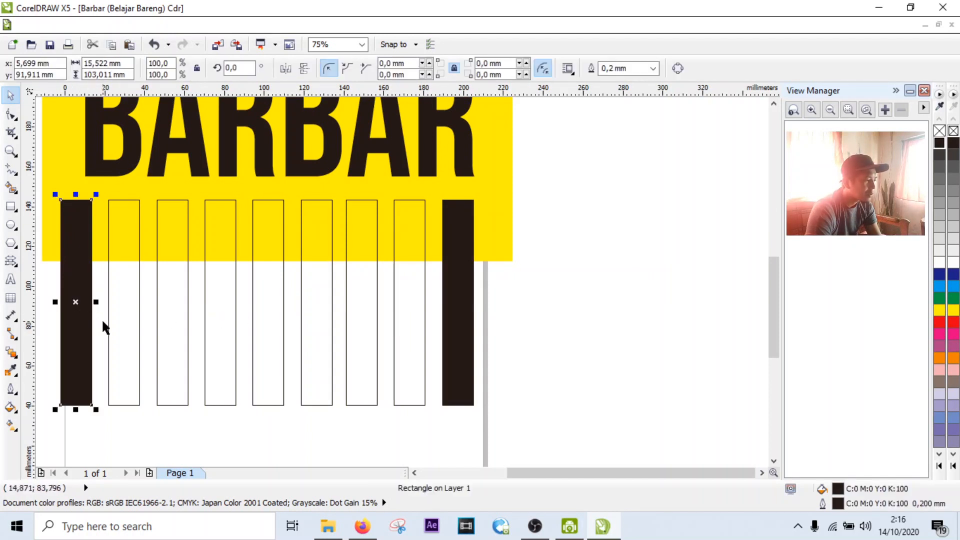
left_click(123, 325, "shift")
left_click(174, 345, "shift")
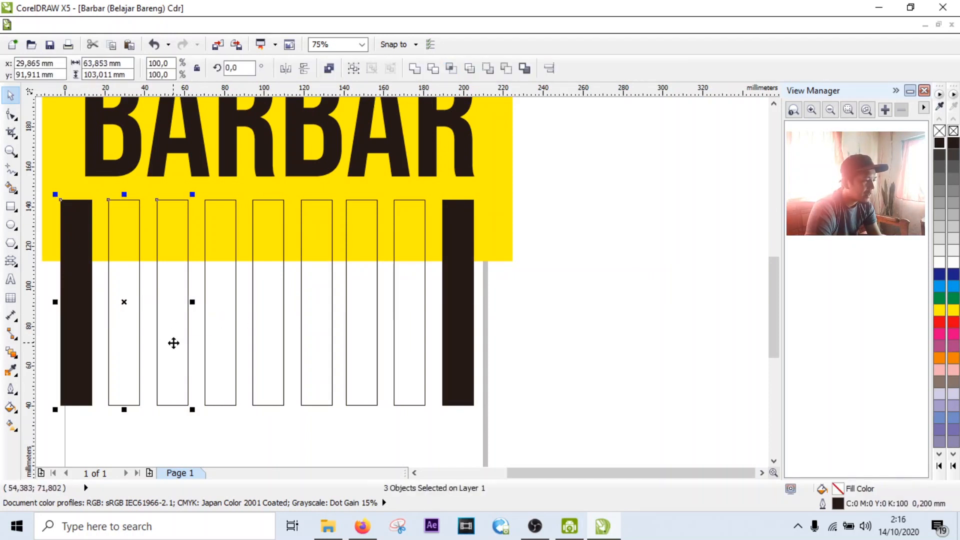
left_click(220, 347, "shift")
left_click(268, 345, "shift")
left_click(316, 350, "shift")
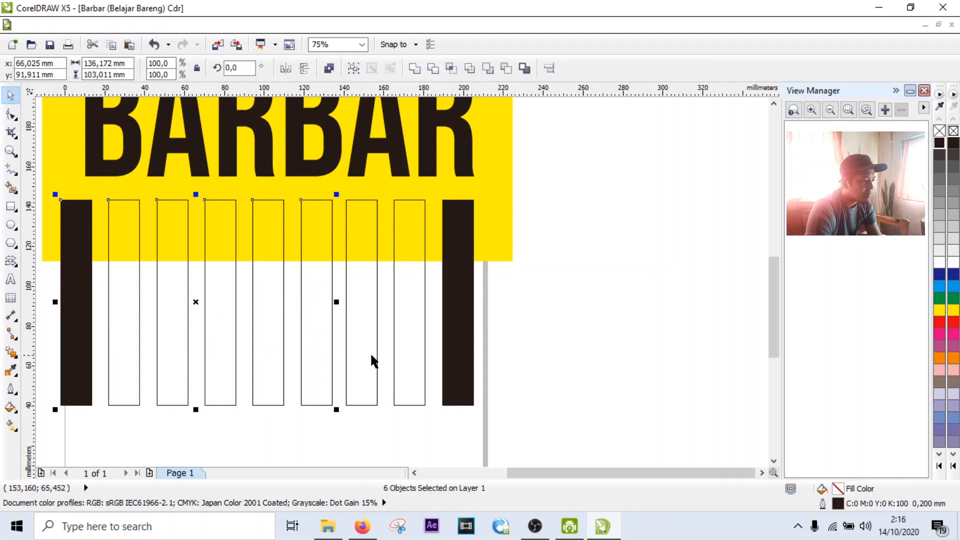
left_click(370, 352, "shift")
left_click(402, 357, "shift")
left_click(450, 347, "shift")
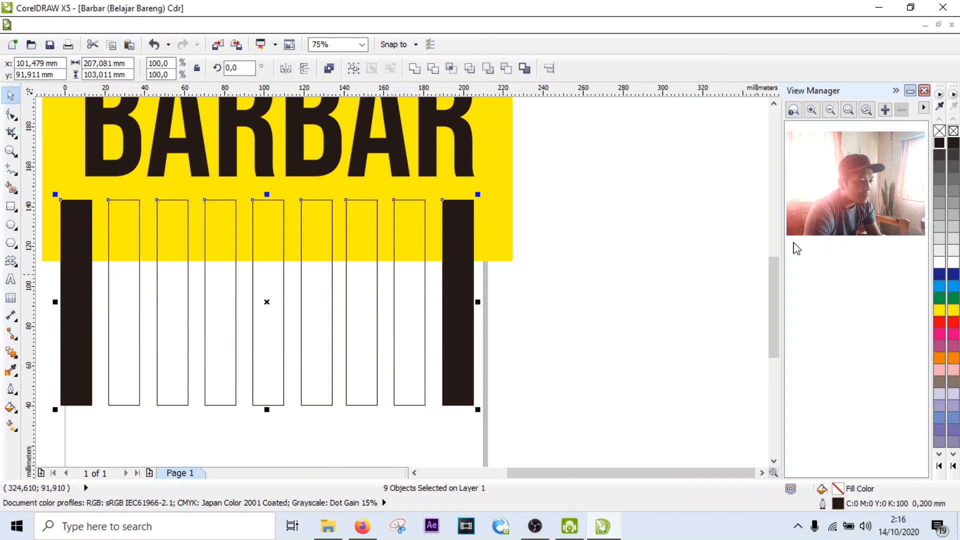
left_click(940, 144)
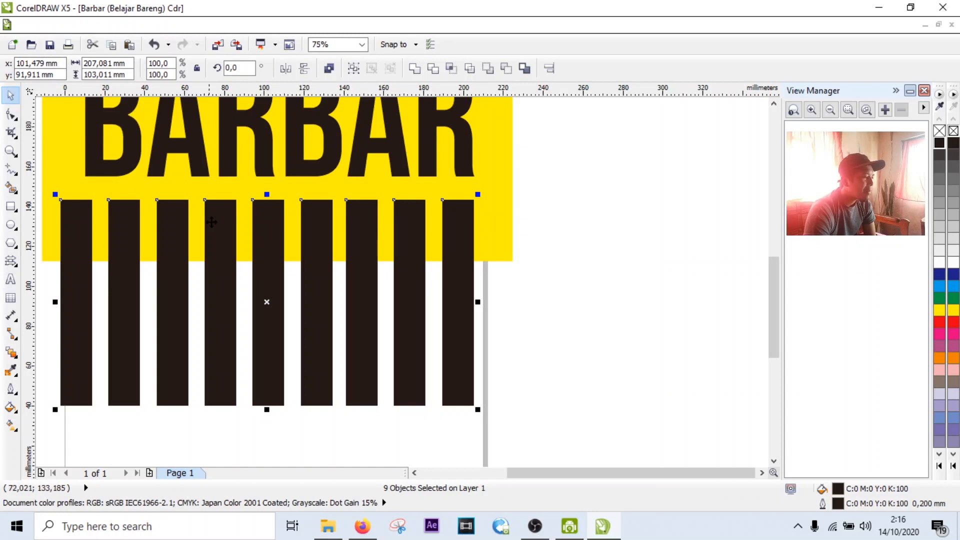
left_click(487, 298)
Select all nine black bars below the BARBAR text together.
scroll(444, 262, "up", 1)
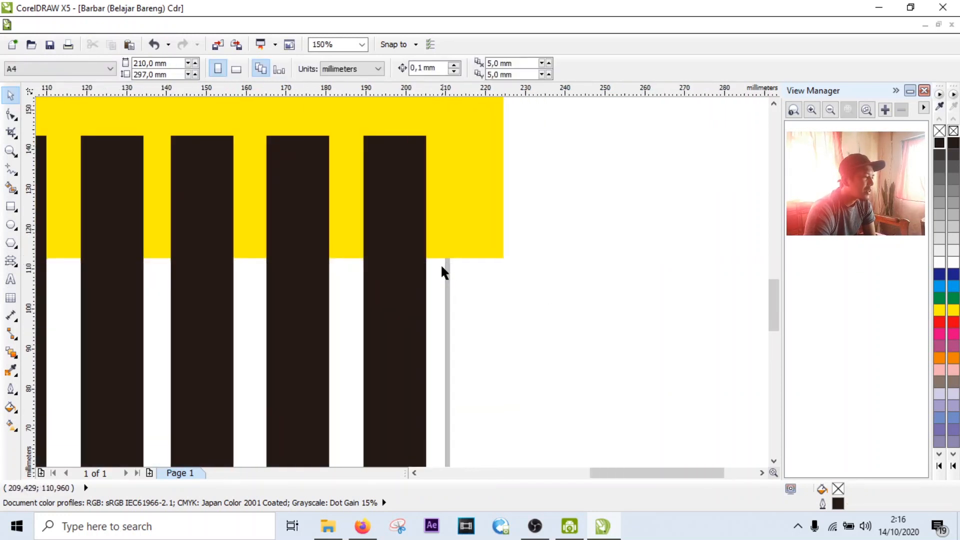
scroll(440, 263, "down", 3)
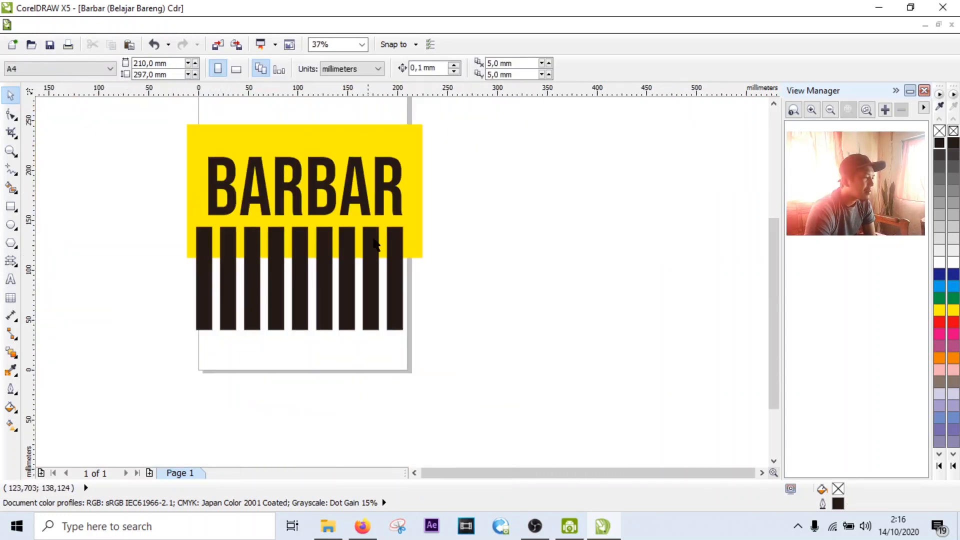
left_click(398, 264)
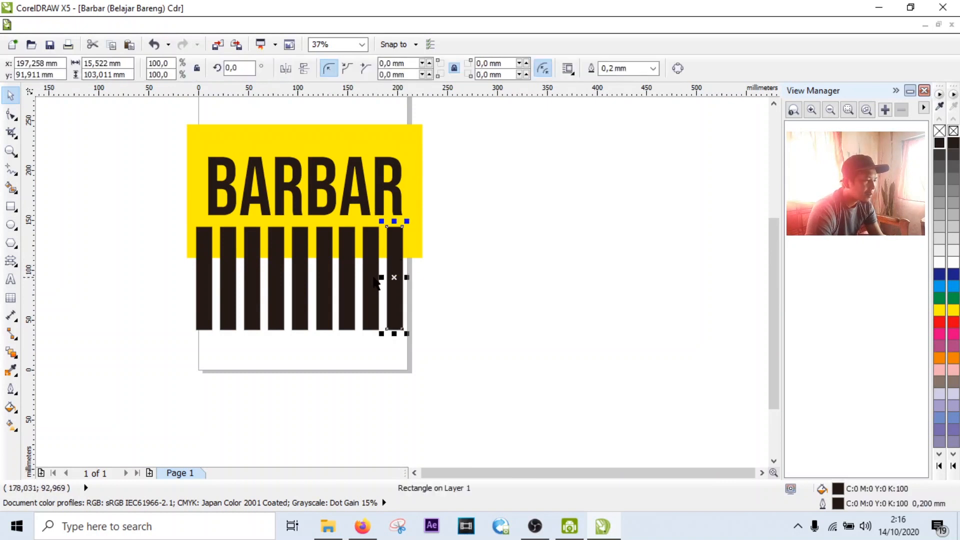
left_click(370, 295, "shift")
left_click(349, 306, "shift")
left_click(325, 306, "shift")
left_click(302, 305, "shift")
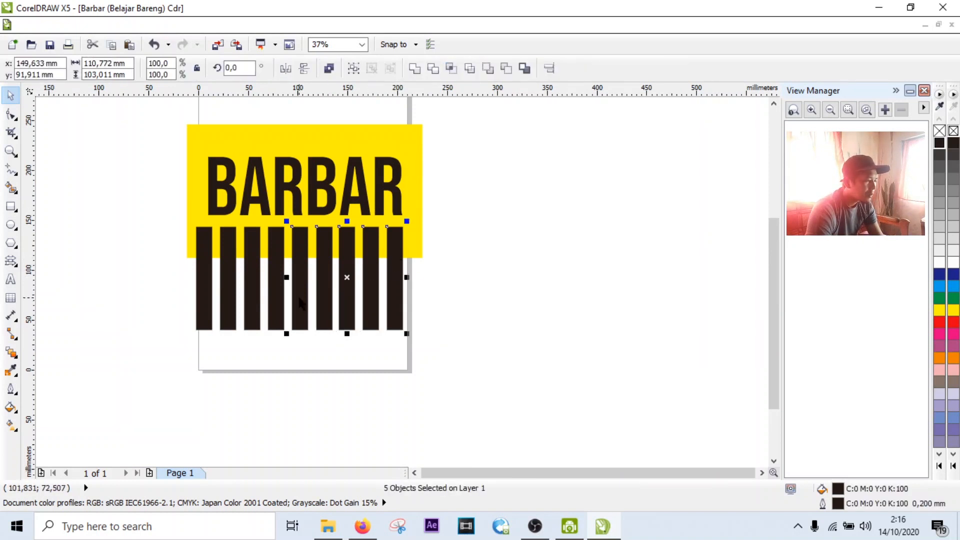
left_click(278, 298, "shift")
left_click(253, 302, "shift")
left_click(232, 305, "shift")
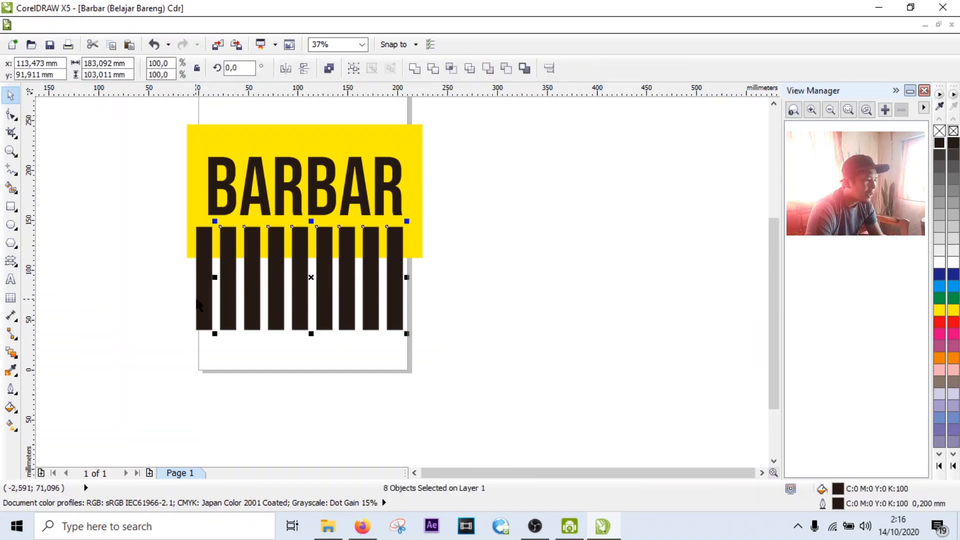
left_click(202, 299, "shift")
left_click_drag(203, 299, 204, 299)
Nudge the nine selected bars slightly to the right and back to the left.
key("Right")
key("Right")
key("Right")
key("Right")
key("Right")
key("Right")
key("Right")
key("Right")
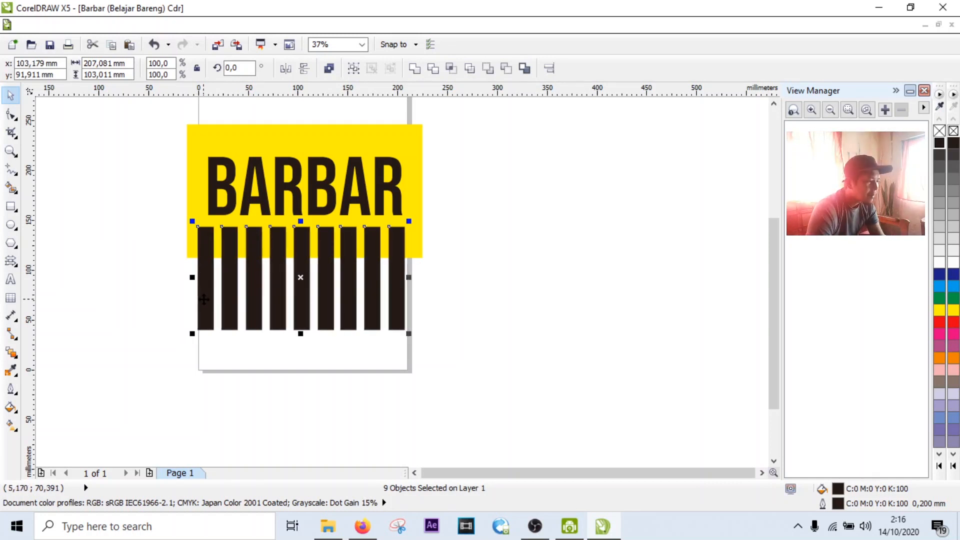
key("Left")
key("Left")
key("Left")
key("Left")
key("Left")
key("Left")
key("Left")
key("Left")
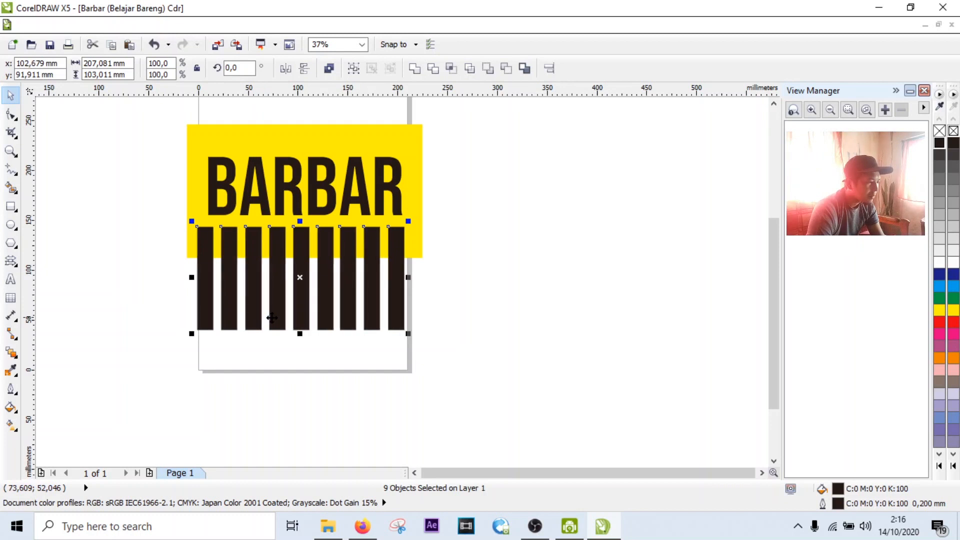
key("Left")
key("Left")
key("Left")
key("Left")
key("Left")
key("Left")
key("Left")
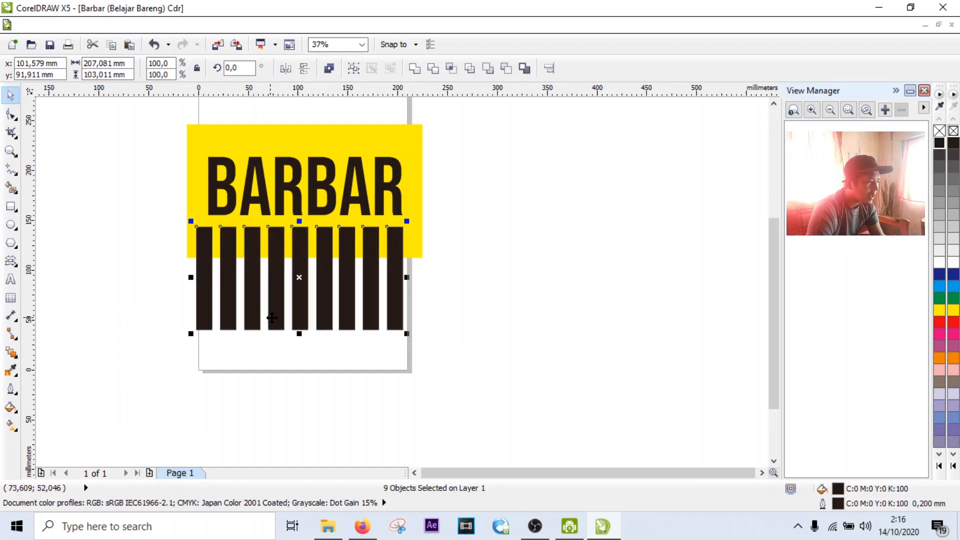
Move the nine selected bars about 6 mm to the right and 1.5 mm down.
key("Right")
key("Right")
key("Right")
key("Right")
key("Right")
key("Right")
key("Right")
key("Right")
key("Right")
key("Right")
key("Right")
key("Right")
key("Right")
key("Right")
key("Right")
key("Right")
key("Right")
key("Right")
key("Right")
key("Right")
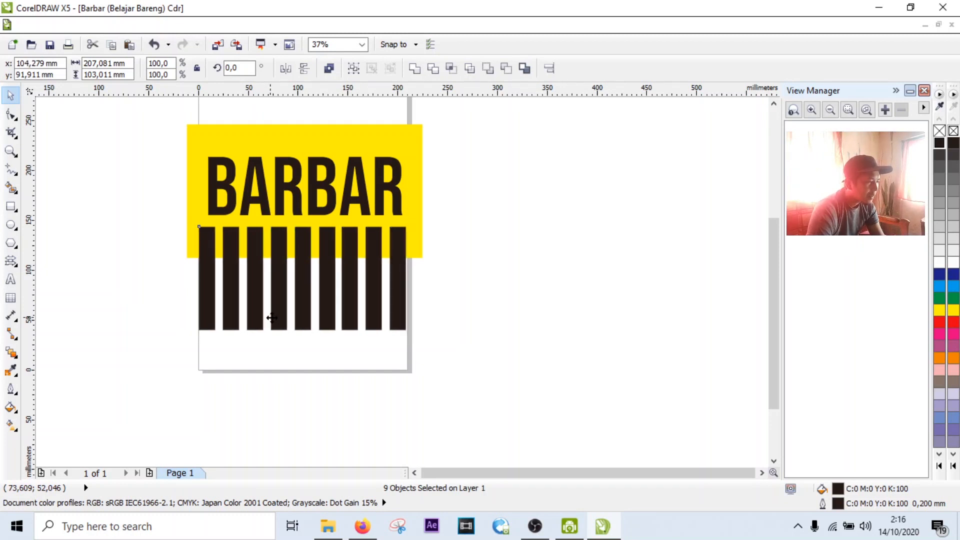
key("Right")
key("Right")
key("Right")
key("Right")
key("Right")
key("Right")
key("Right")
key("Right")
key("Right")
key("Right")
key("Right")
key("Right")
key("Right")
key("Right")
key("Right")
key("Right")
key("Right")
key("Right")
key("Right")
key("Right")
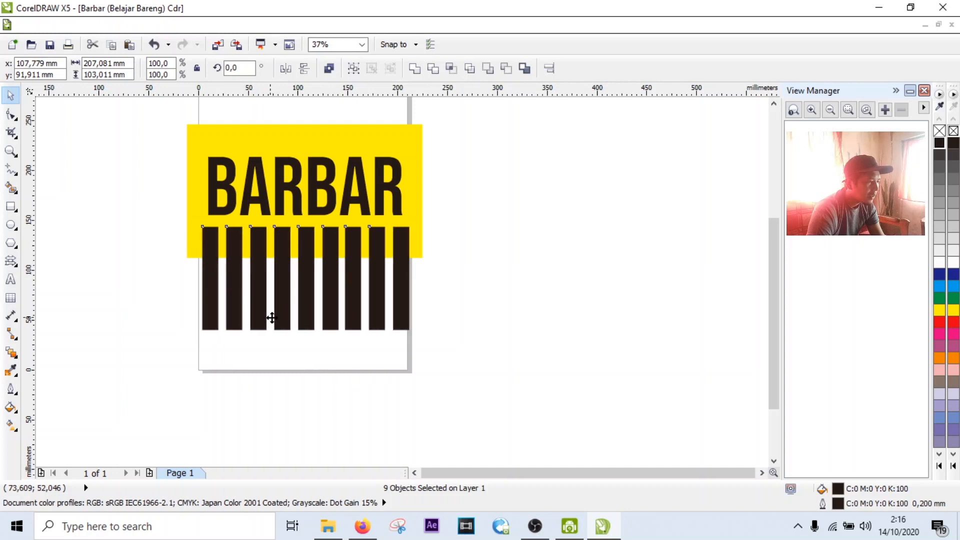
key("Down")
key("Down")
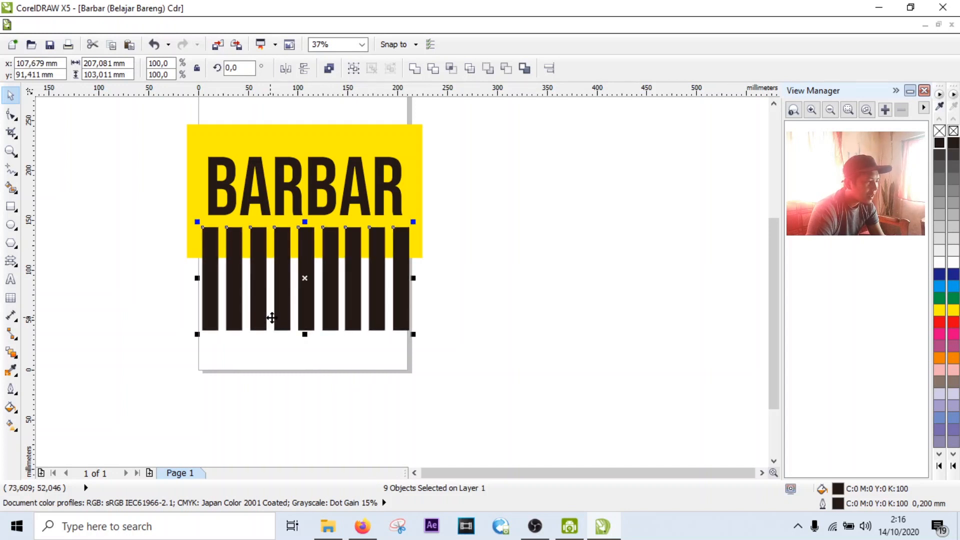
key("Down")
key("Down")
key("Down")
key("Down")
key("Down")
key("Down")
key("Down")
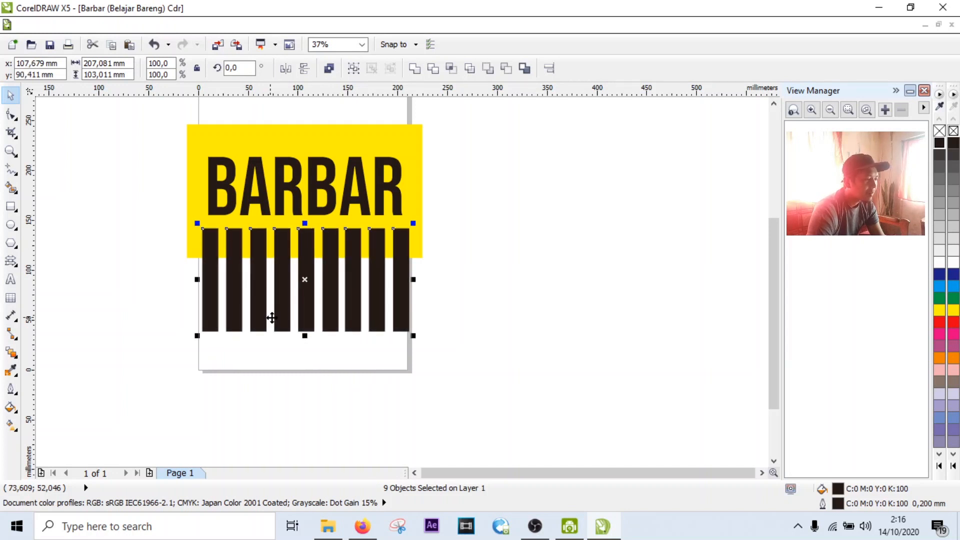
Group the nine black bars into one object and ungroup them again.
right_click(383, 297)
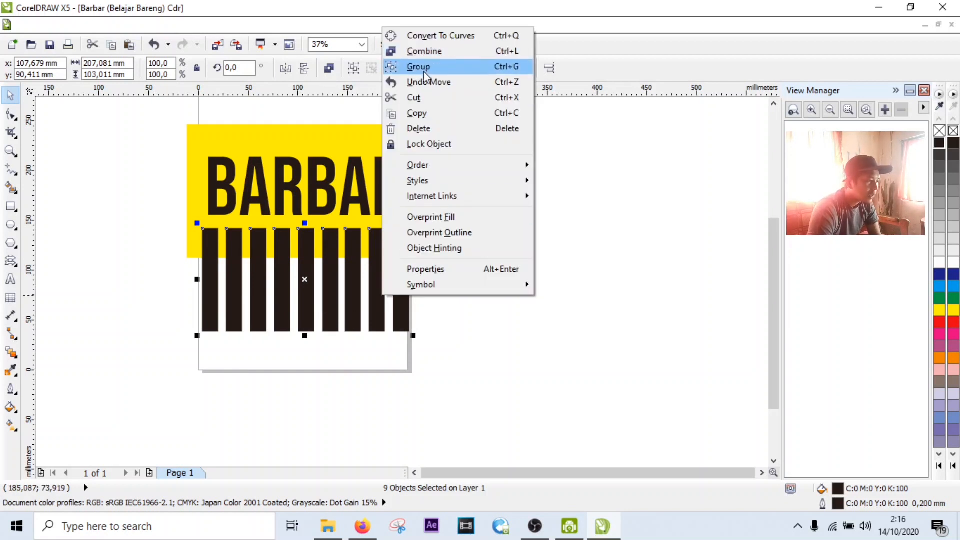
left_click(424, 71)
left_click(475, 299)
left_click(377, 302)
left_click(520, 303)
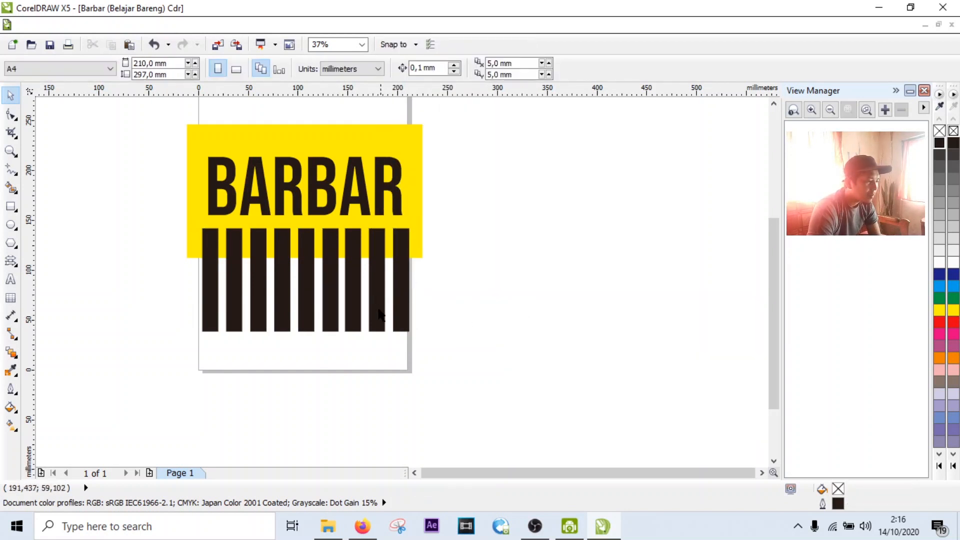
right_click(379, 311)
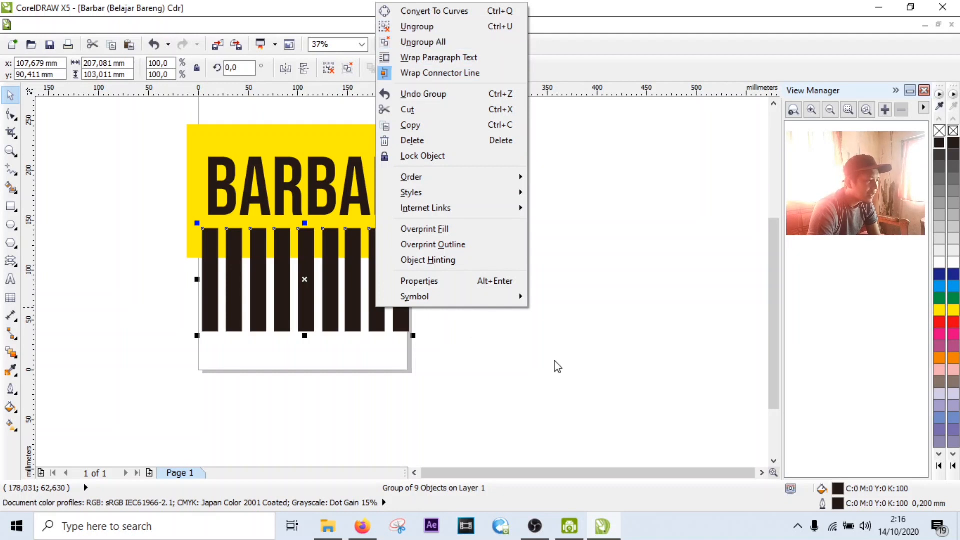
left_click(425, 27)
Select all nine black bars one by one and group them, leaving nothing selected.
left_click(403, 317)
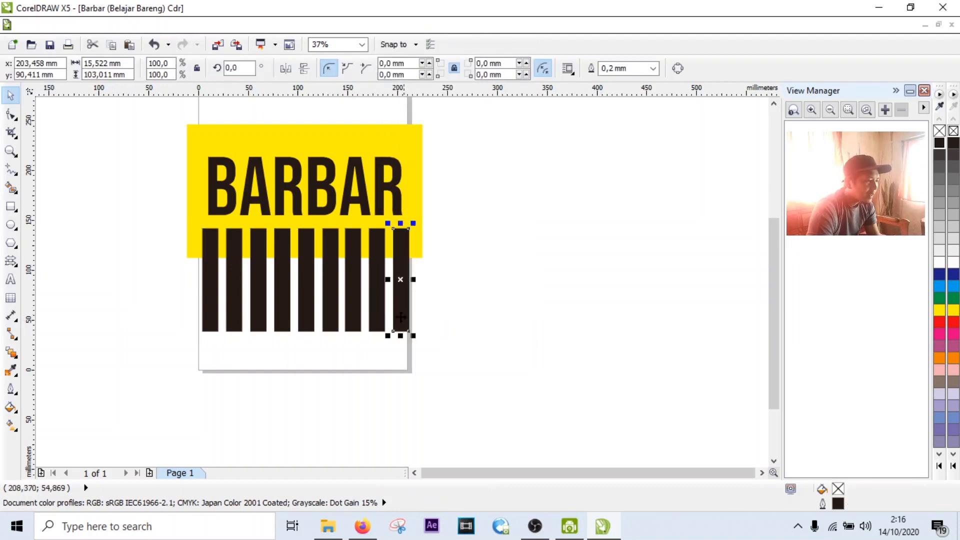
left_click(378, 317, "shift")
left_click(354, 315, "shift")
left_click(332, 315, "shift")
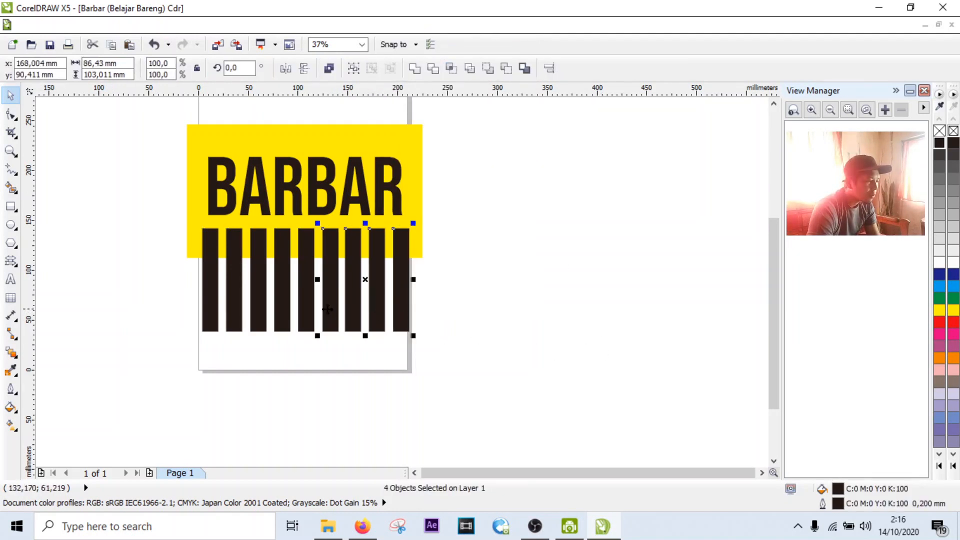
left_click(300, 301, "shift")
left_click(278, 306, "shift")
left_click(253, 301, "shift")
left_click(236, 306, "shift")
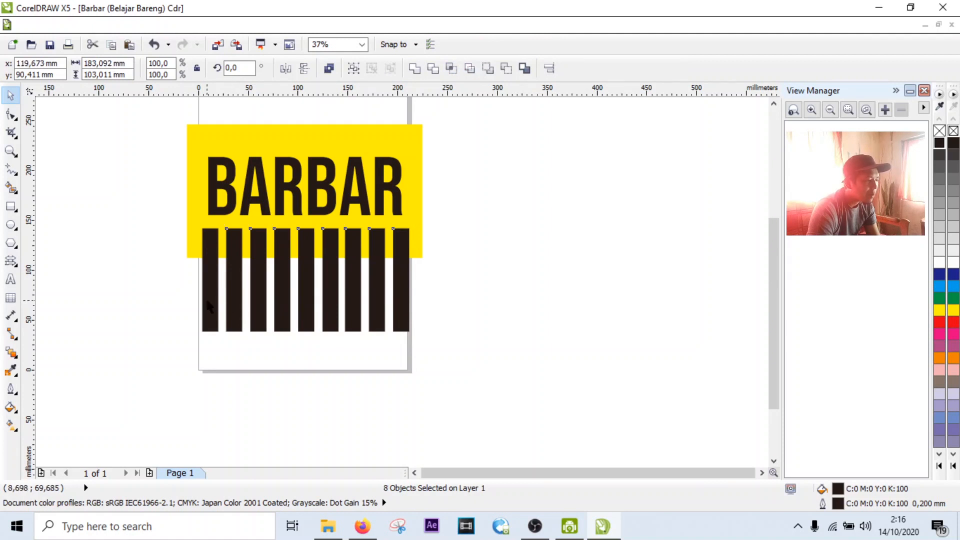
left_click(207, 303, "shift")
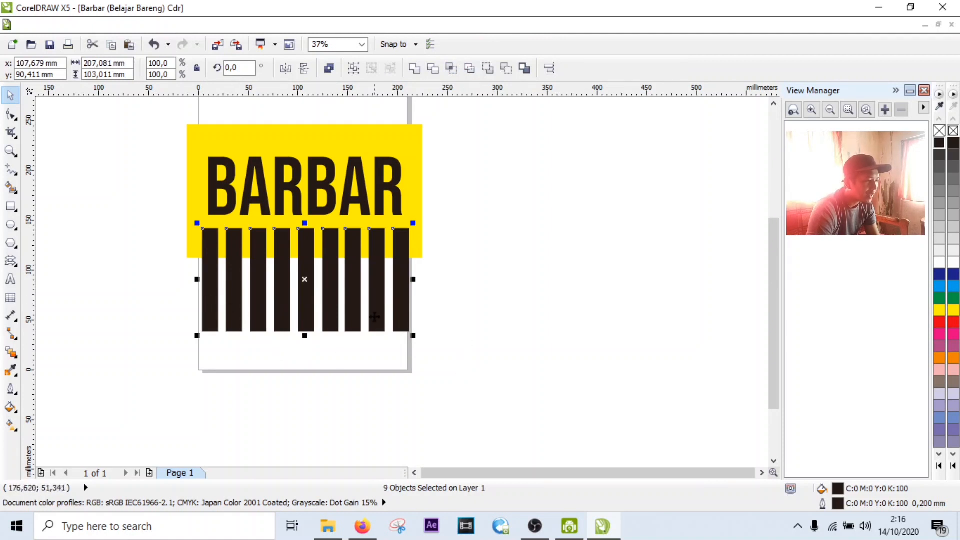
right_click(333, 309)
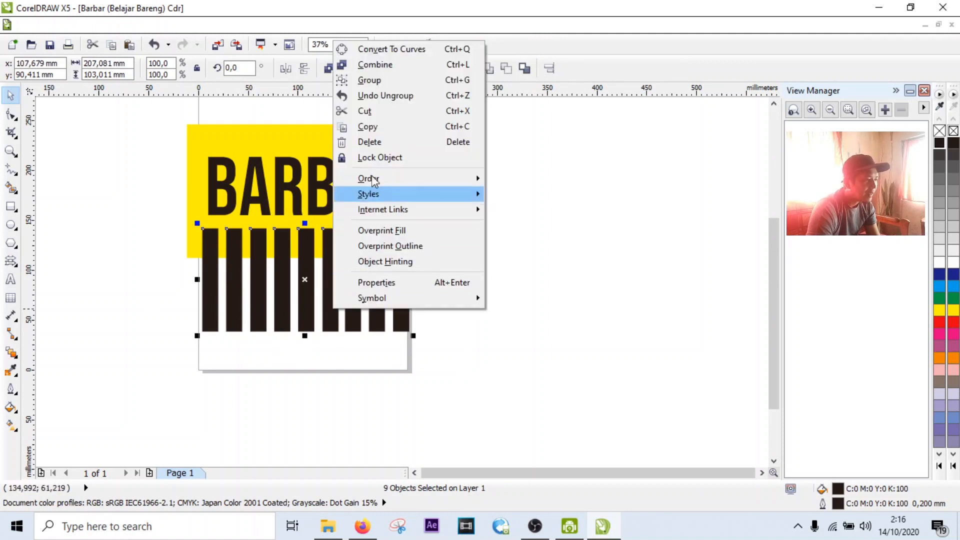
left_click(370, 81)
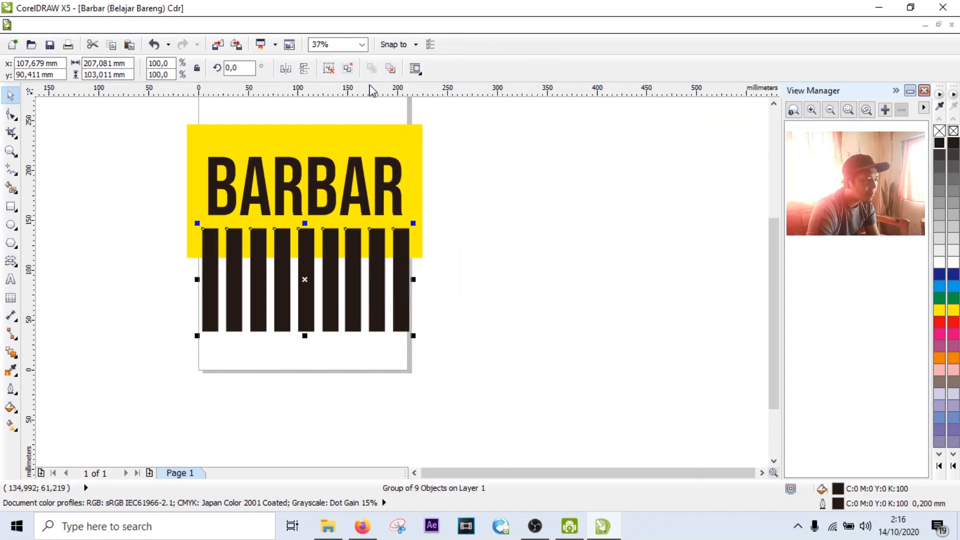
left_click(412, 310)
left_click(379, 301)
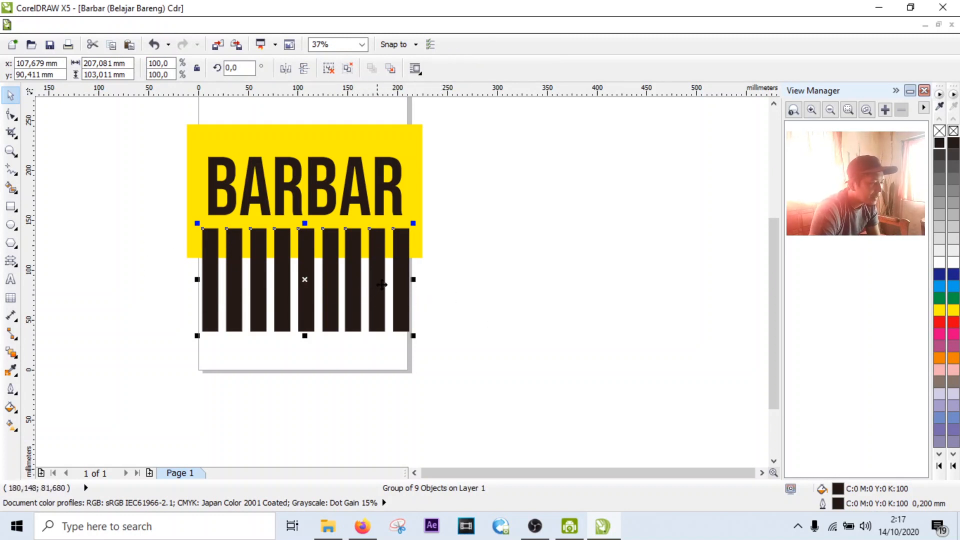
left_click(452, 279)
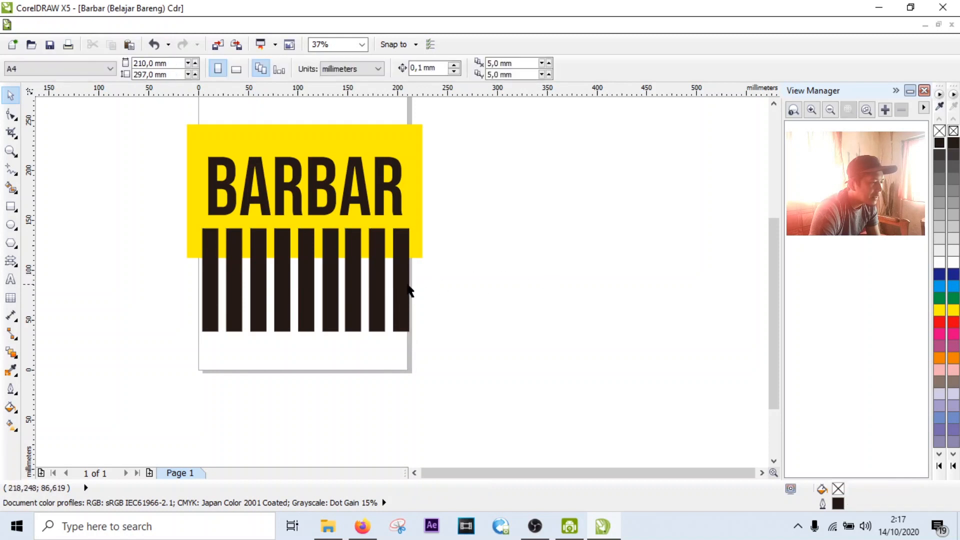
left_click(403, 286)
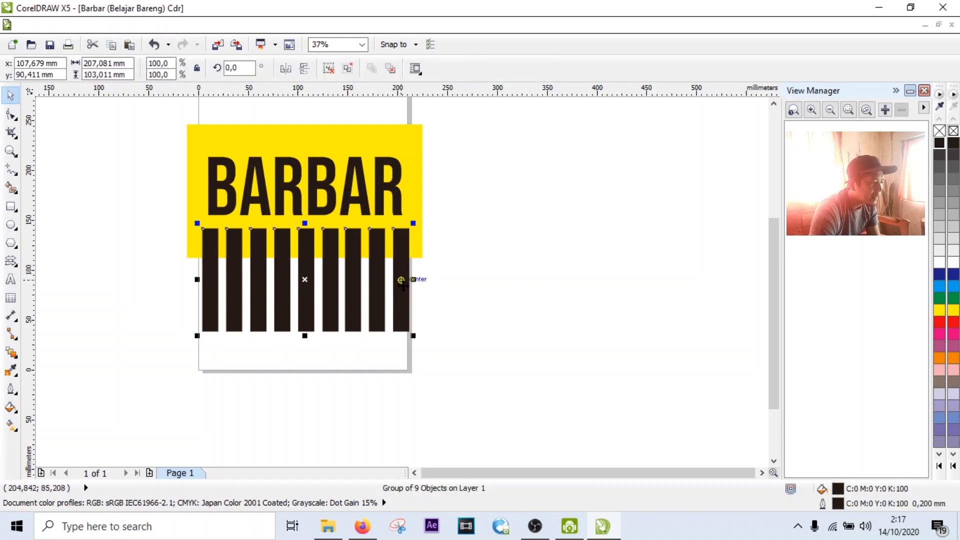
left_click(413, 146, "shift")
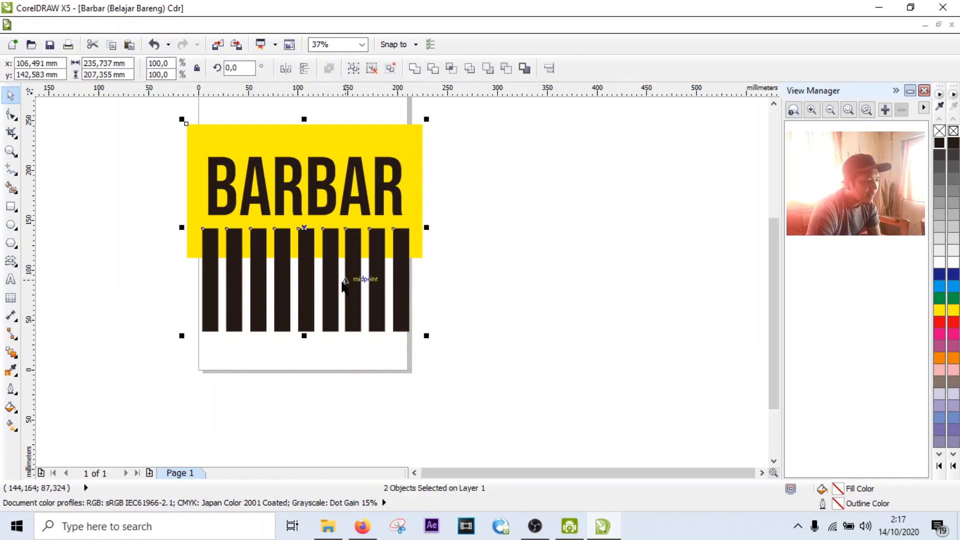
left_click(493, 272)
left_click(406, 282)
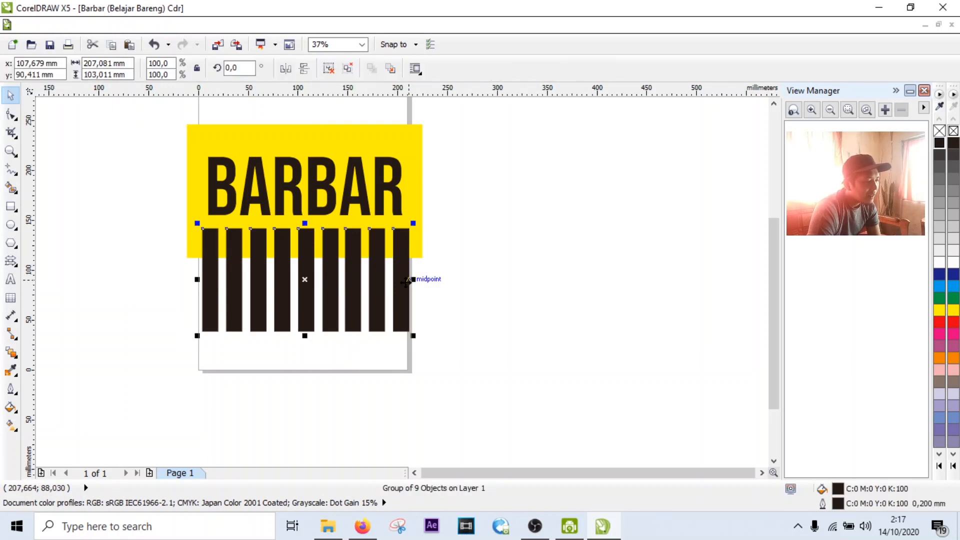
left_click(409, 187, "shift")
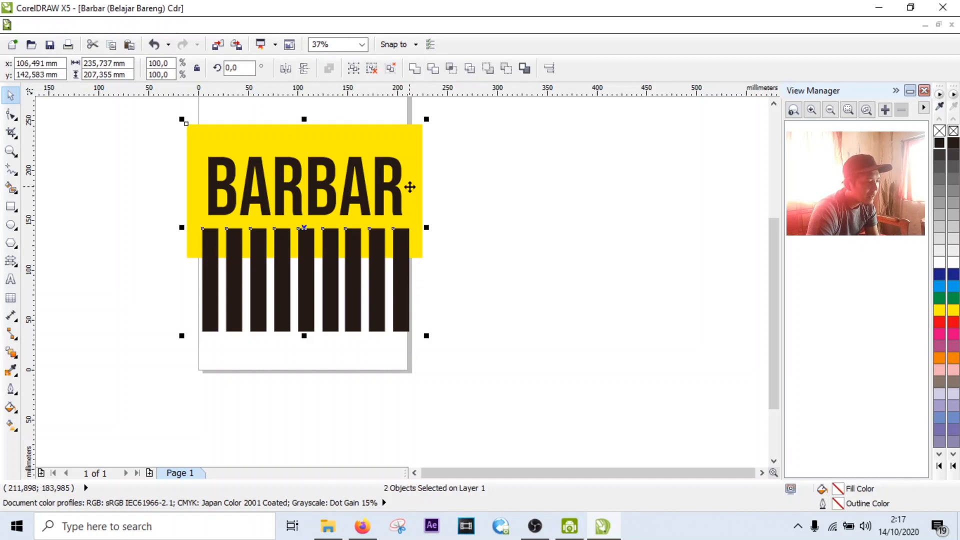
right_click(409, 187)
left_click(394, 293)
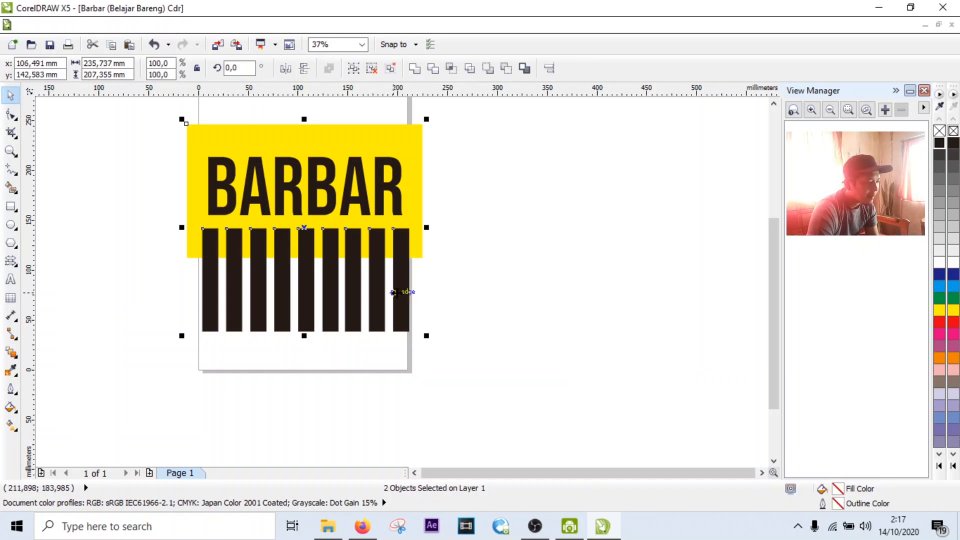
right_click(399, 266)
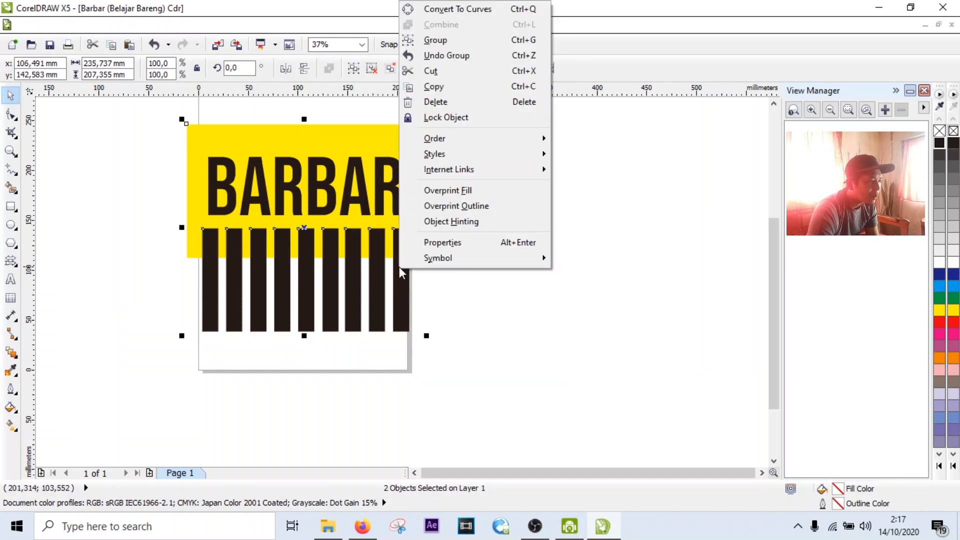
left_click(488, 291)
left_click(492, 292)
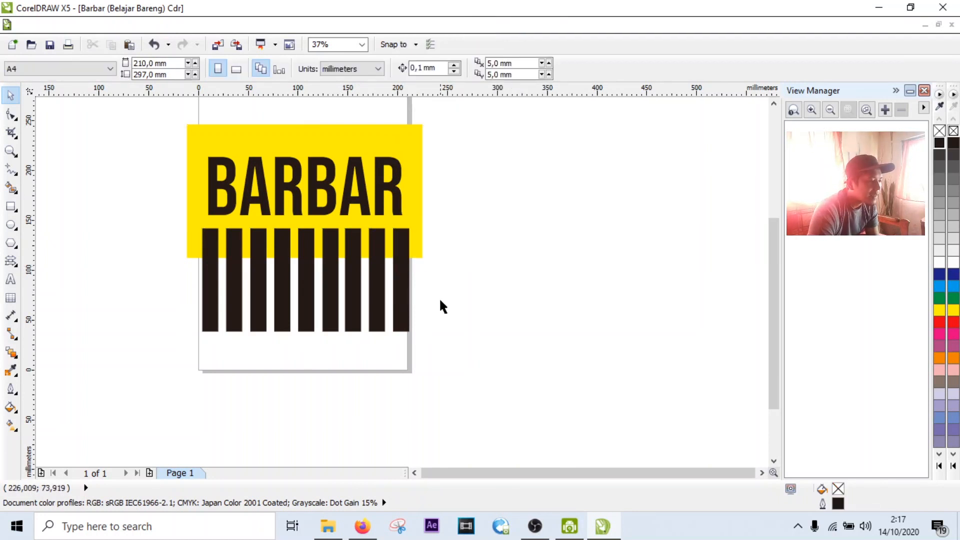
Apply Intersect to the group of black bars and the yellow rectangle, and clear the selection.
left_click(399, 301)
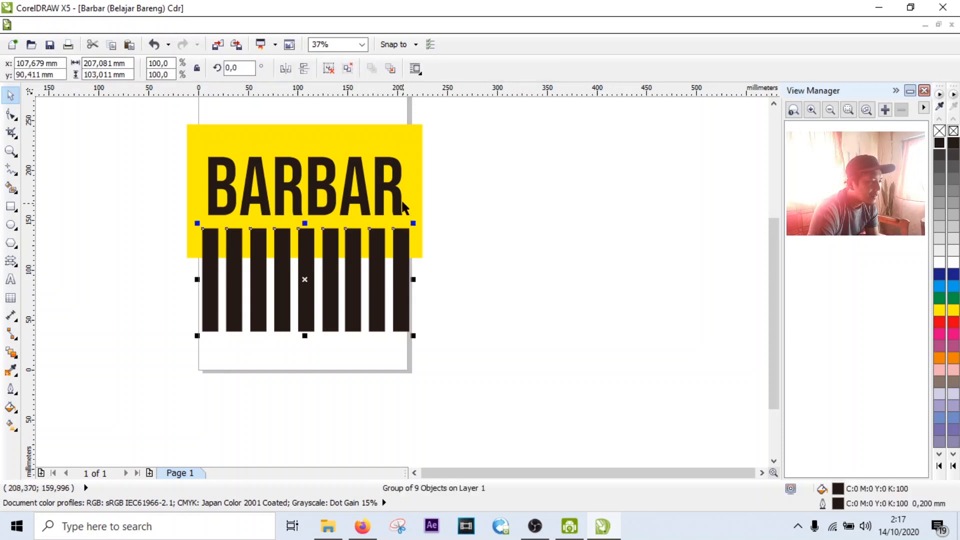
left_click(418, 181, "shift")
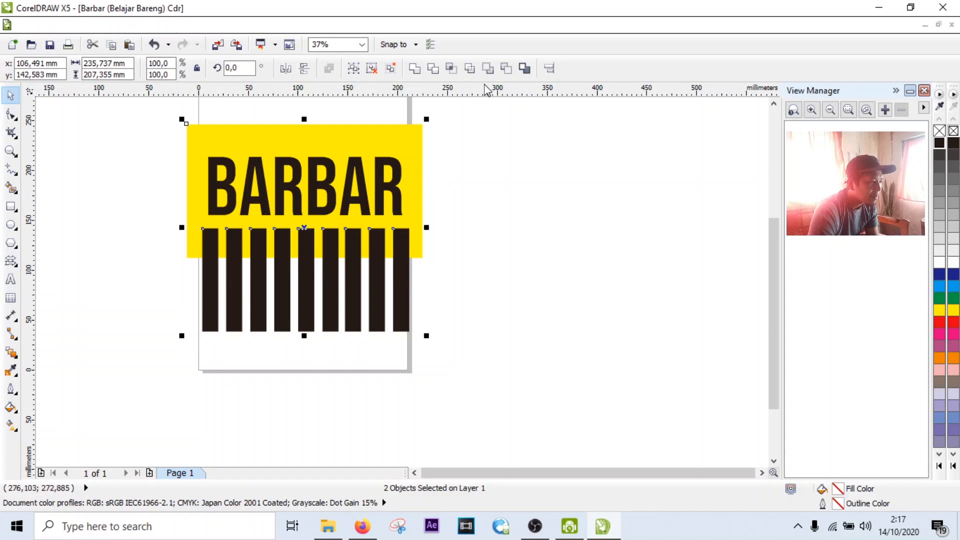
left_click(451, 69)
left_click(517, 245)
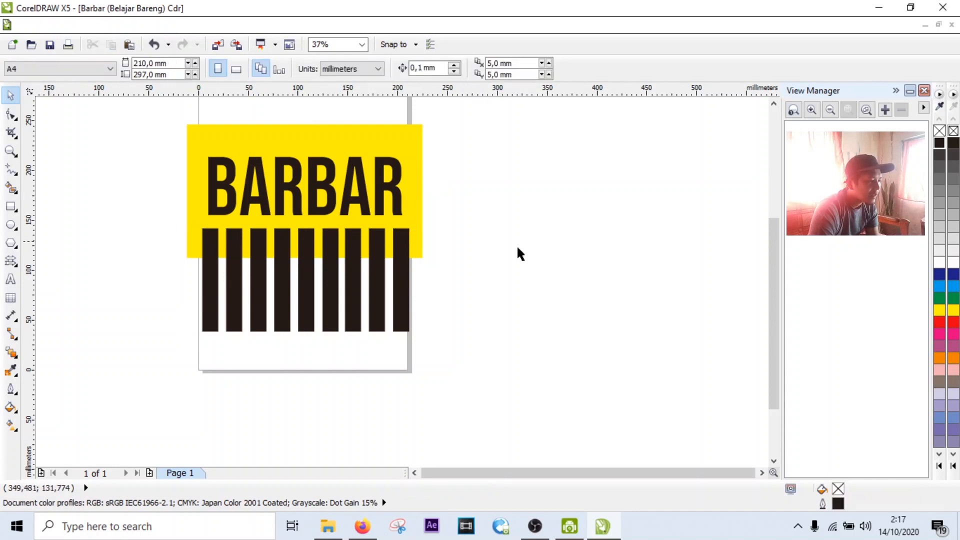
Move the group of black bars off the page to the right and undo that move.
left_click(398, 292)
left_click_drag(398, 292, 664, 354)
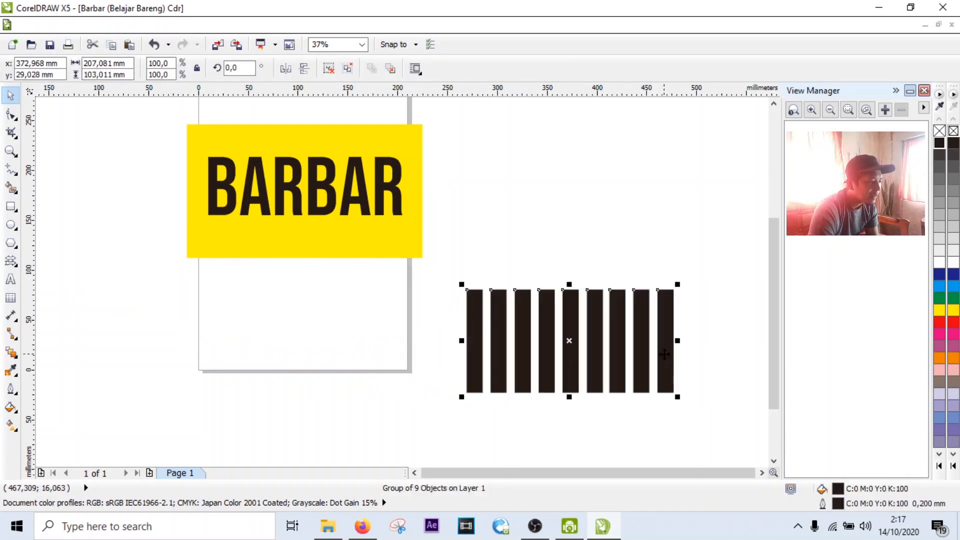
key("ctrl+z")
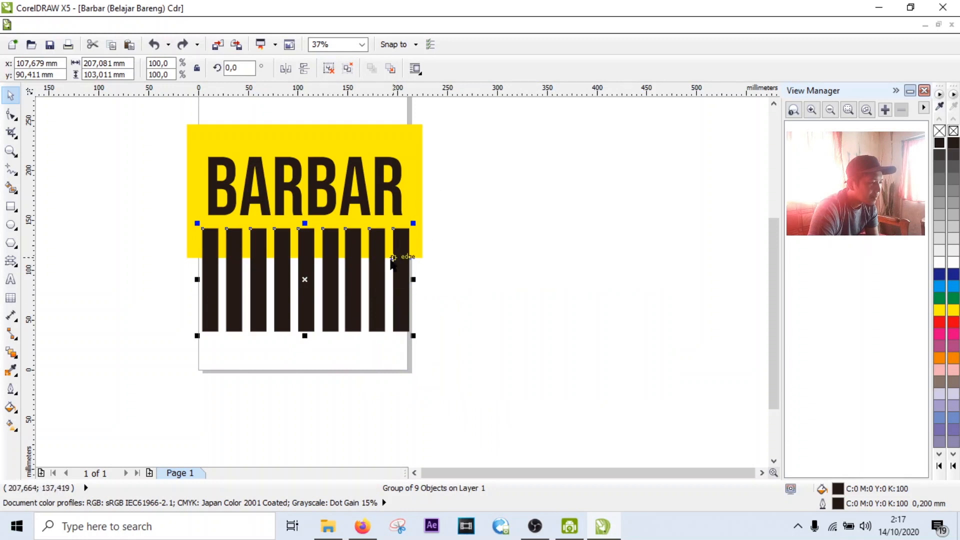
Move the group of black bars off the page to the right, move the yellow intersection piece and undo its move.
left_click(409, 136, "shift")
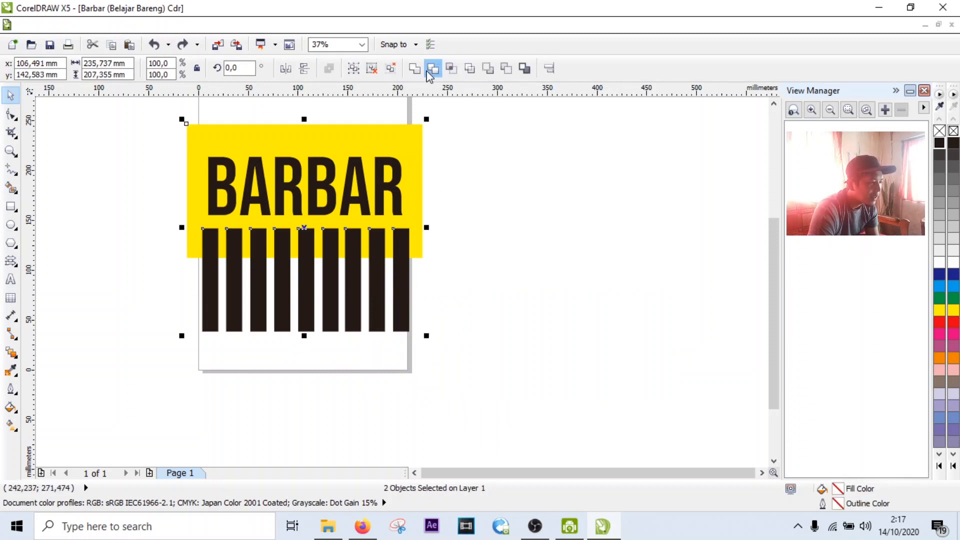
left_click(517, 292)
left_click(405, 293)
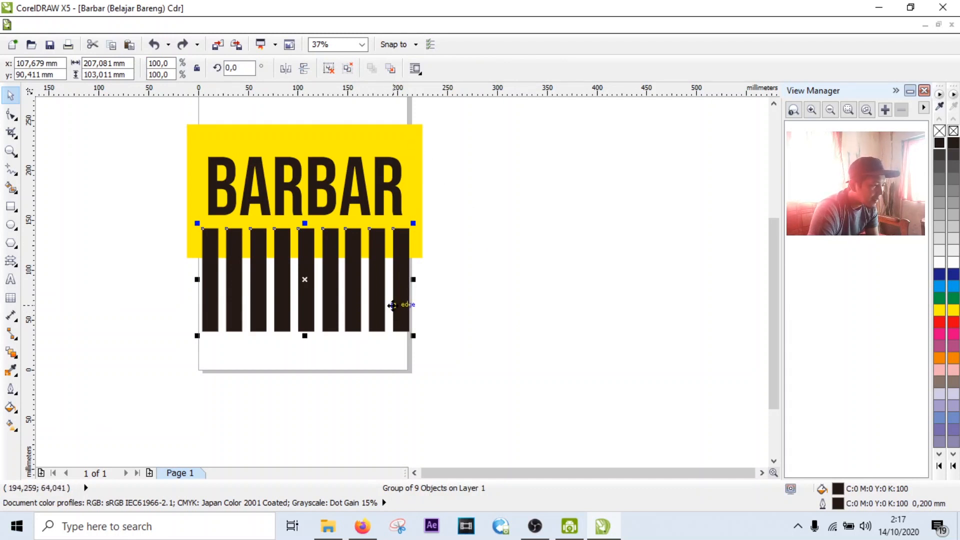
left_click_drag(397, 307, 609, 345)
left_click(365, 249)
left_click_drag(369, 243, 520, 266)
key("ctrl+z")
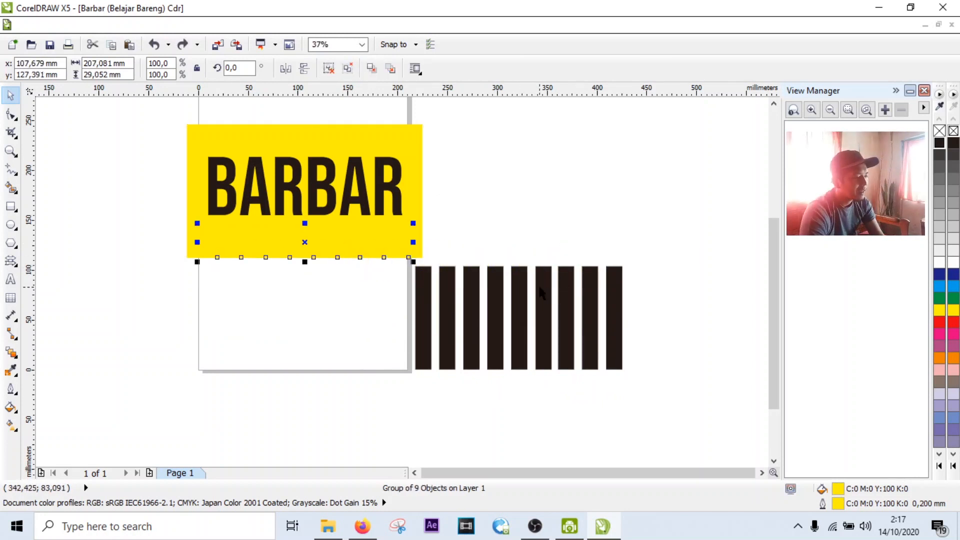
key("Escape")
key("ctrl+z")
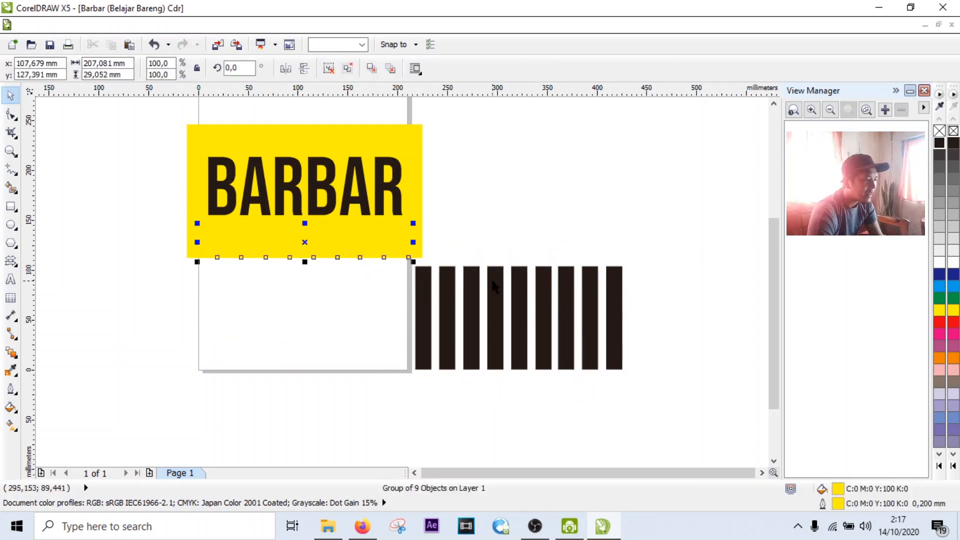
Move the group of black bars below the yellow rectangle and back up over its lower edge, leaving nothing selected.
left_click(450, 276)
left_click_drag(378, 278, 364, 388)
left_click(363, 235)
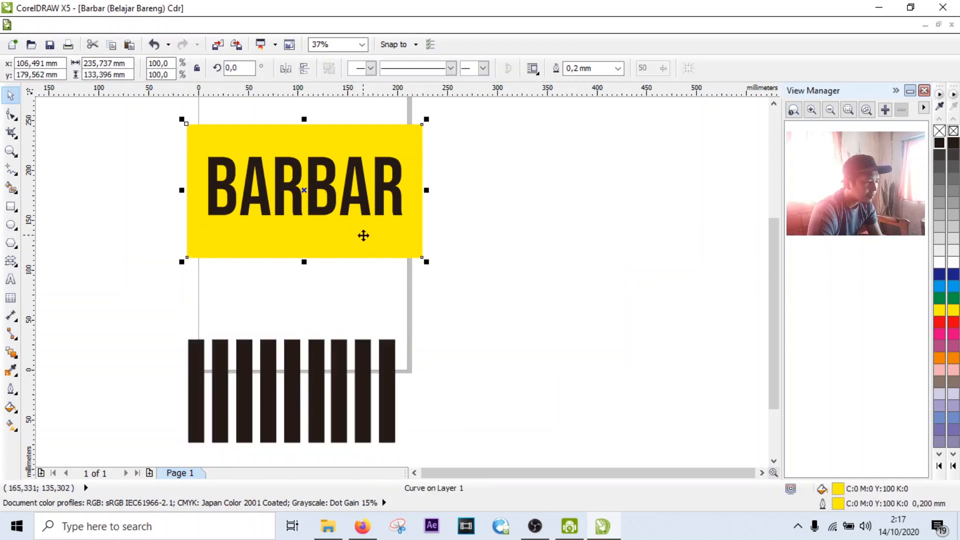
left_click(421, 317)
left_click(370, 246)
left_click(409, 266)
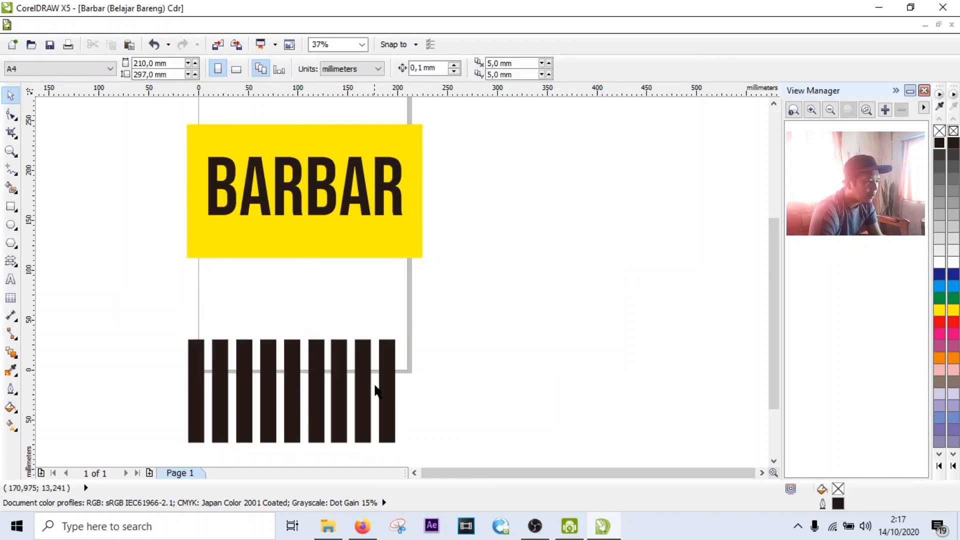
left_click_drag(387, 373, 399, 257)
left_click(575, 243)
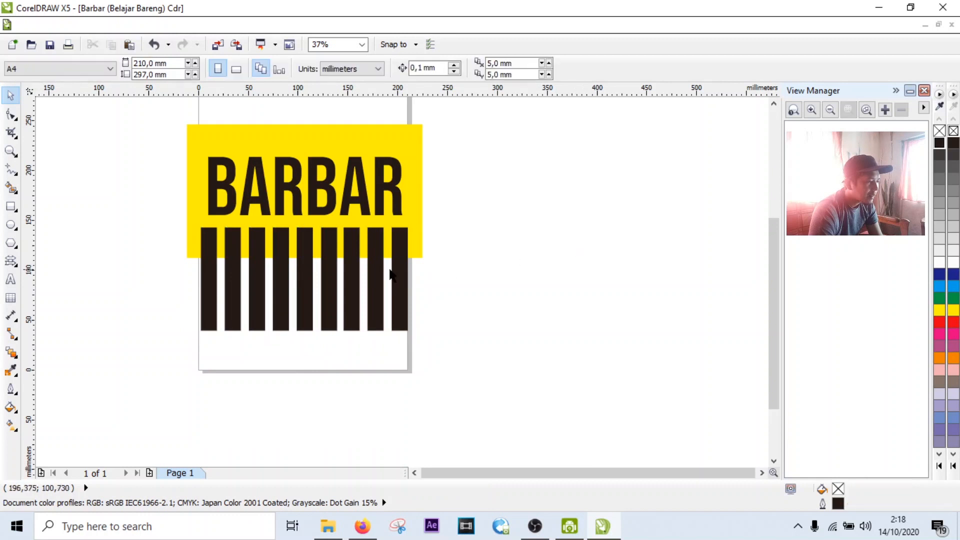
Apply Intersect to the group of black bars and the yellow rectangle, and move the original bars off the page to the right.
left_click(402, 295)
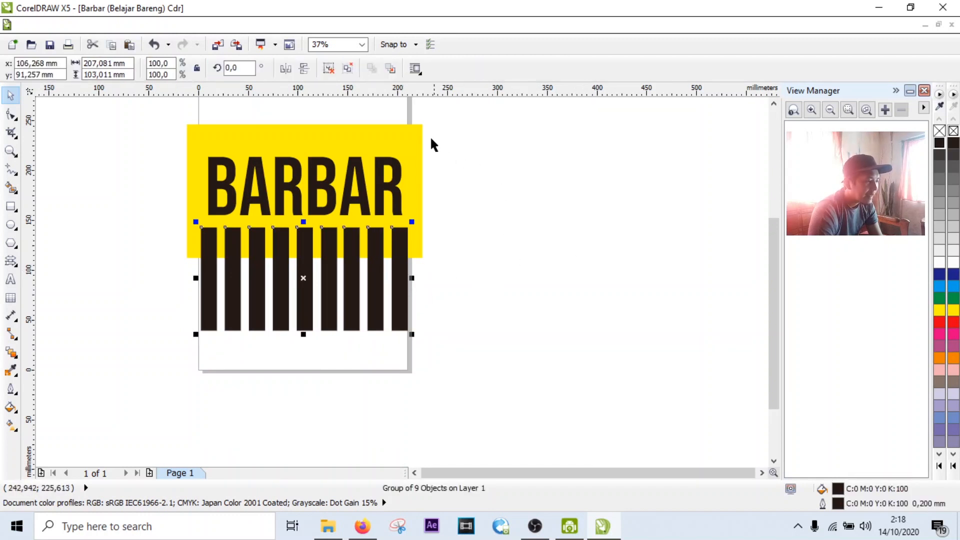
left_click(406, 137, "shift")
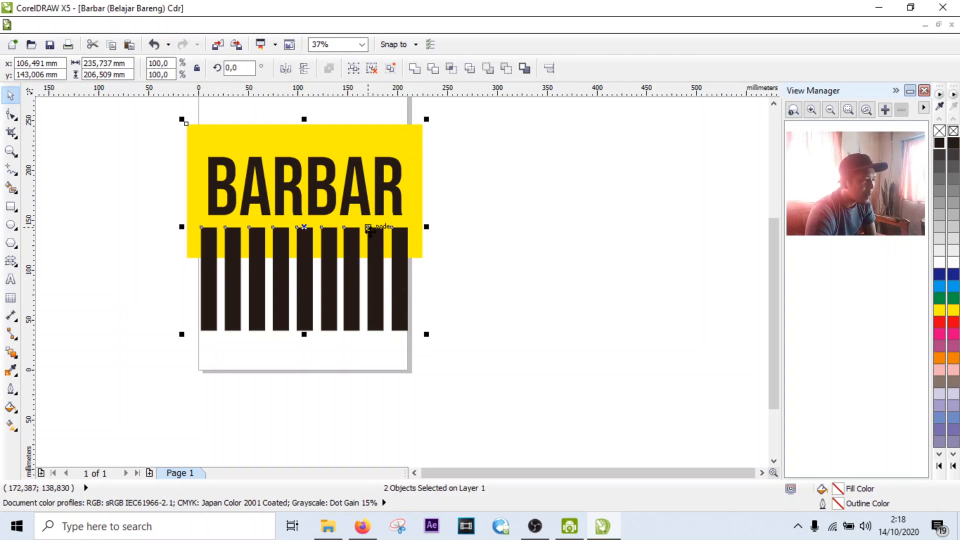
left_click(452, 69)
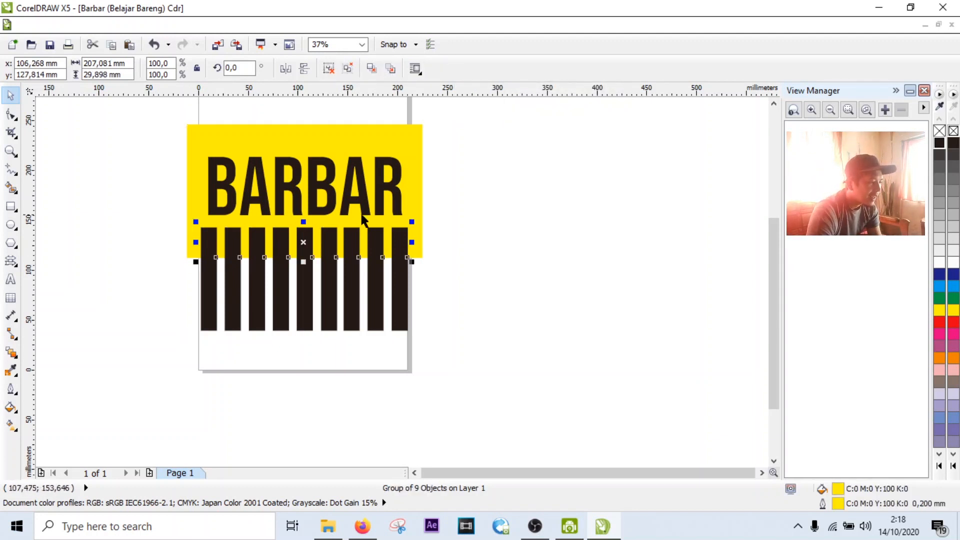
left_click(305, 300)
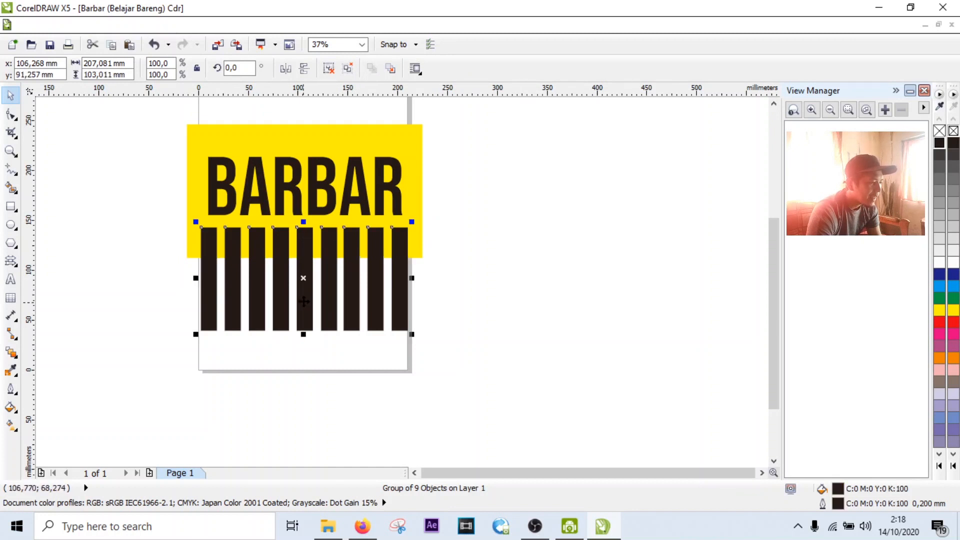
left_click_drag(304, 297, 564, 356)
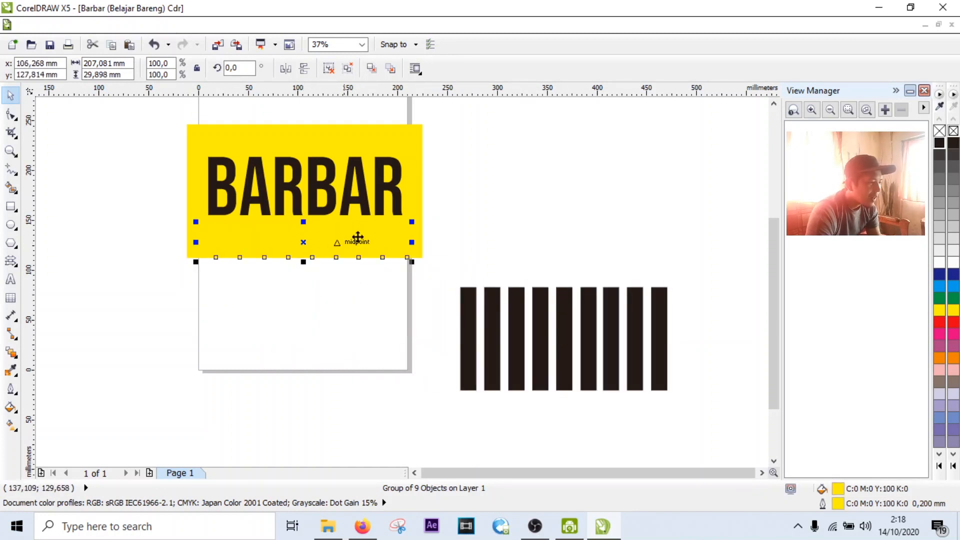
Fill the intersection pieces below the BARBAR text with black and delete the original group of bars beside the page.
left_click(939, 146)
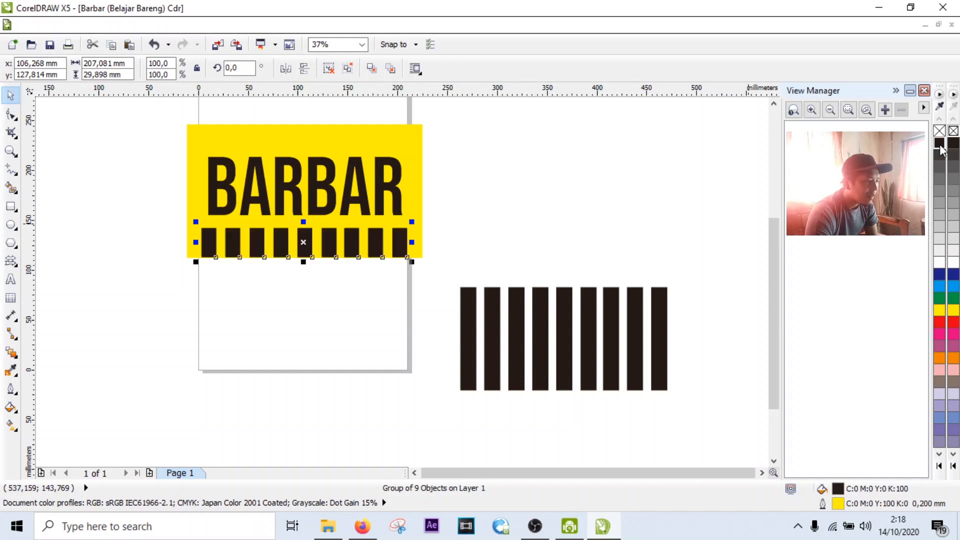
left_click(655, 203)
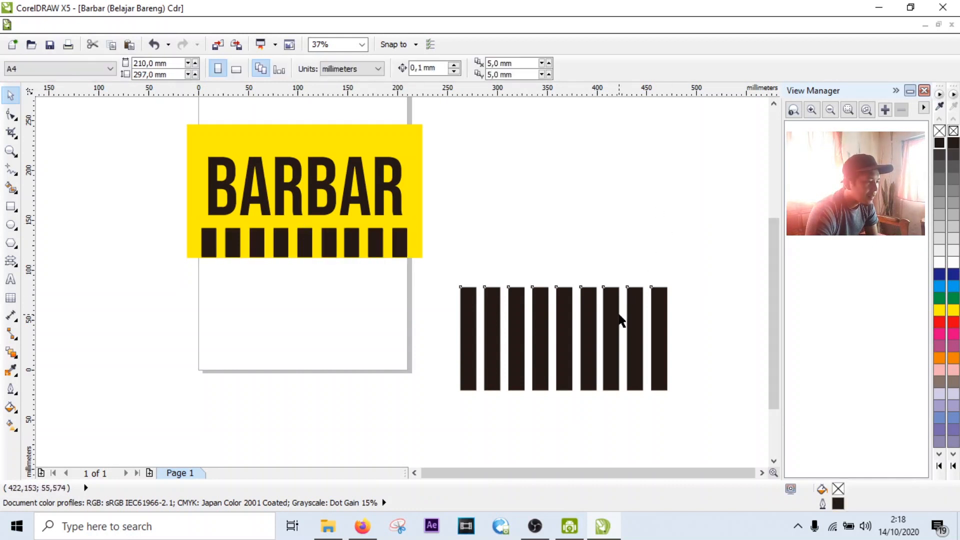
left_click(620, 318)
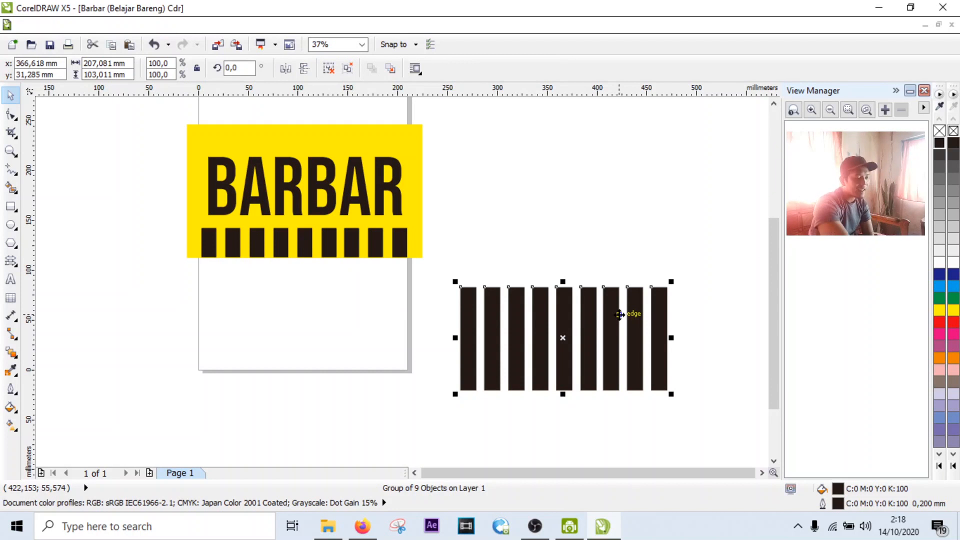
key("Delete")
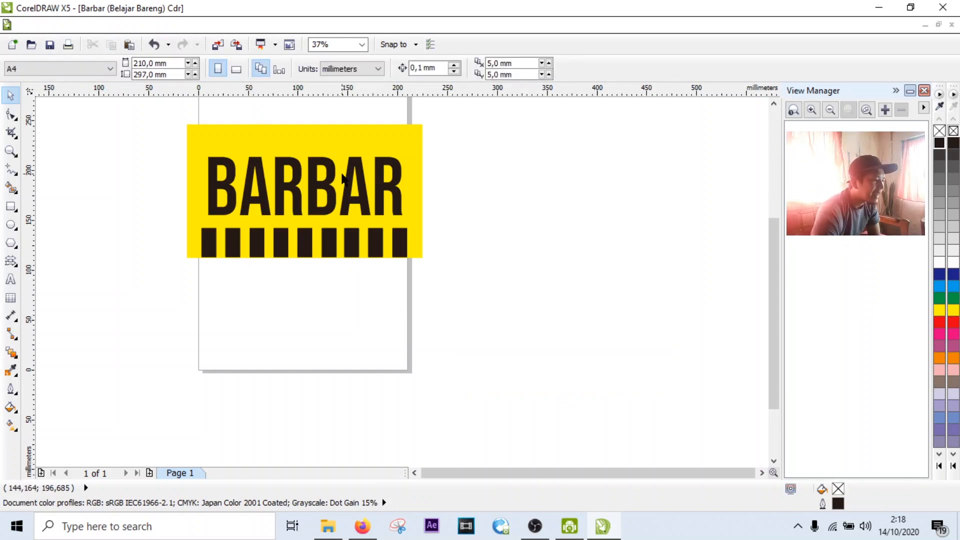
Draw a rectangle about 276 mm wide across the top of the yellow rectangle, extending past both sides, and fill it with black.
scroll(343, 179, "up", 2)
scroll(300, 179, "down", 2)
scroll(295, 179, "up", 1)
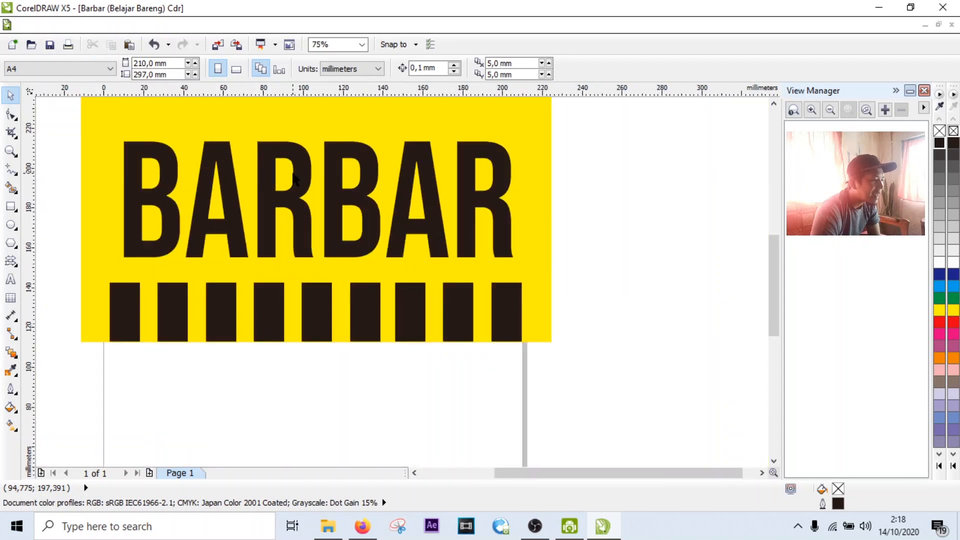
left_click_drag(779, 277, 775, 259)
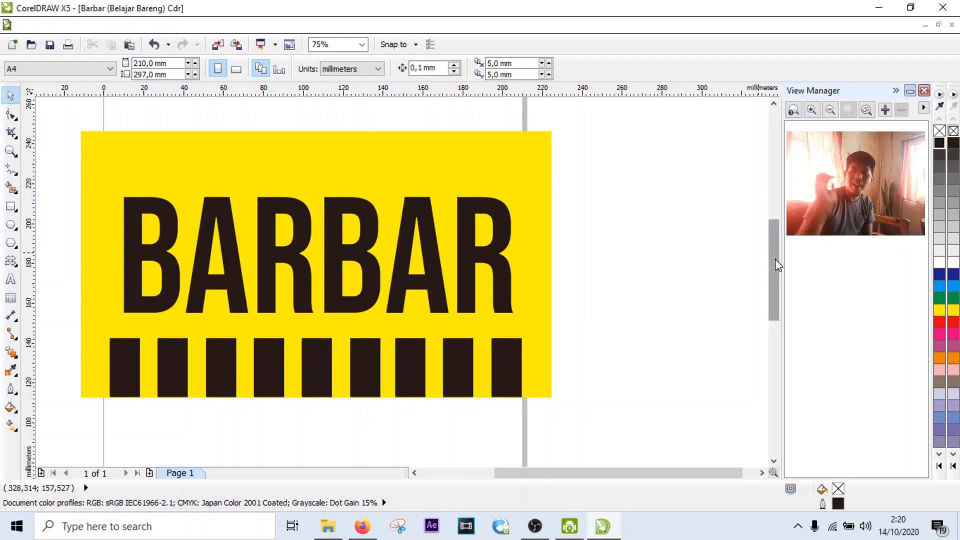
left_click(352, 242)
left_click(352, 242)
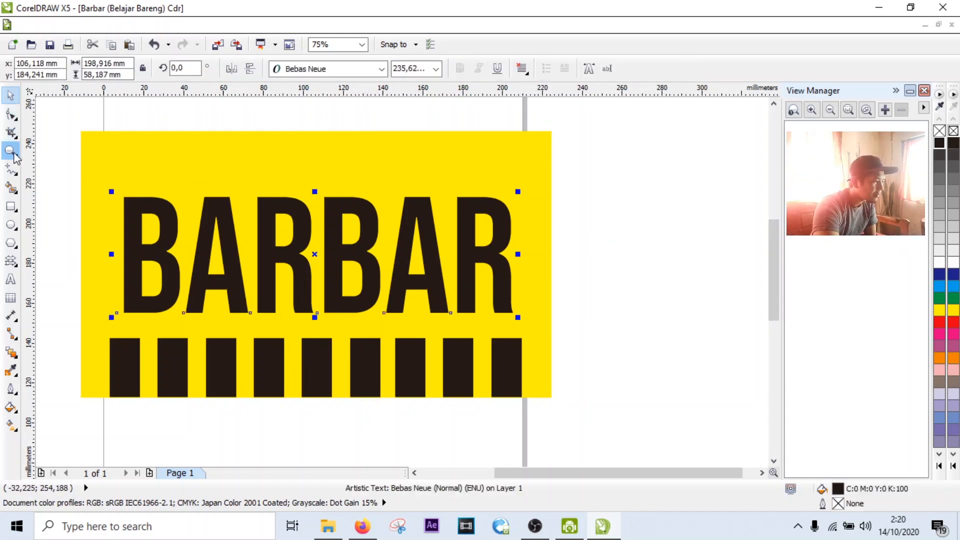
left_click(11, 206)
left_click_drag(63, 120, 616, 183)
left_click(643, 208)
left_click(10, 95)
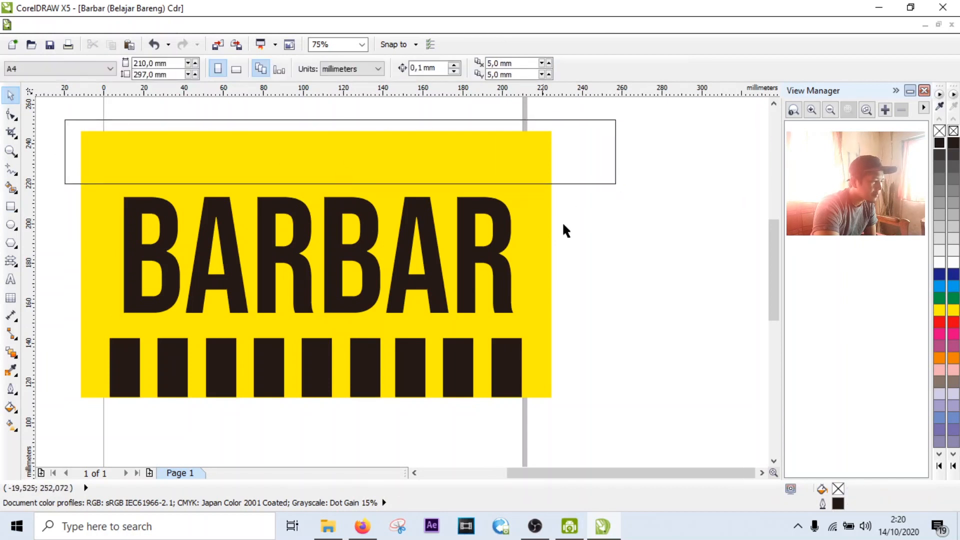
left_click(569, 183)
left_click(940, 143)
left_click(699, 200)
Apply Intersect to the black top rectangle and the yellow rectangle, and delete the original black rectangle.
left_click(520, 162)
left_click(536, 246, "shift")
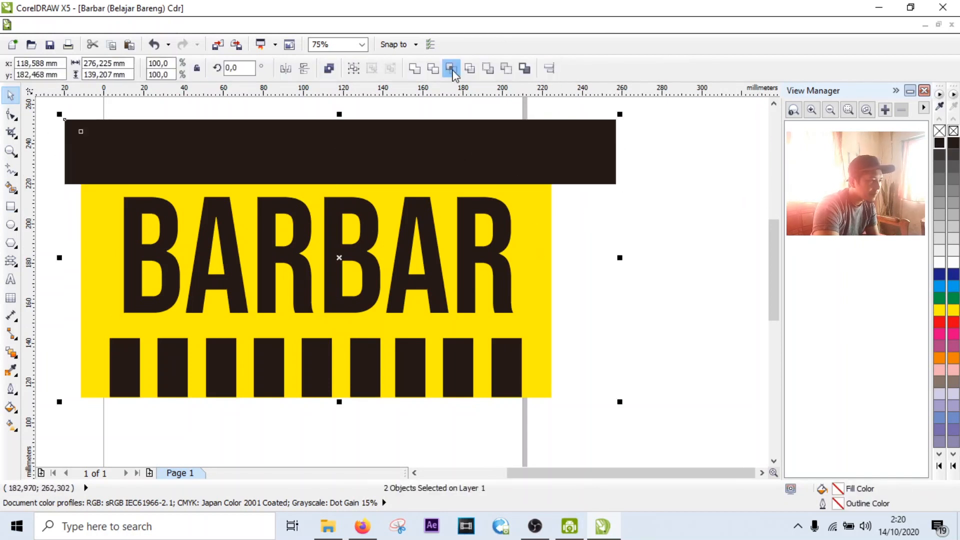
left_click(452, 70)
left_click(575, 152)
key("Delete")
Fill the top intersection strip with black and give both the strip and the row of short bars a black outline.
left_click(523, 159)
left_click(936, 144)
left_click(645, 222)
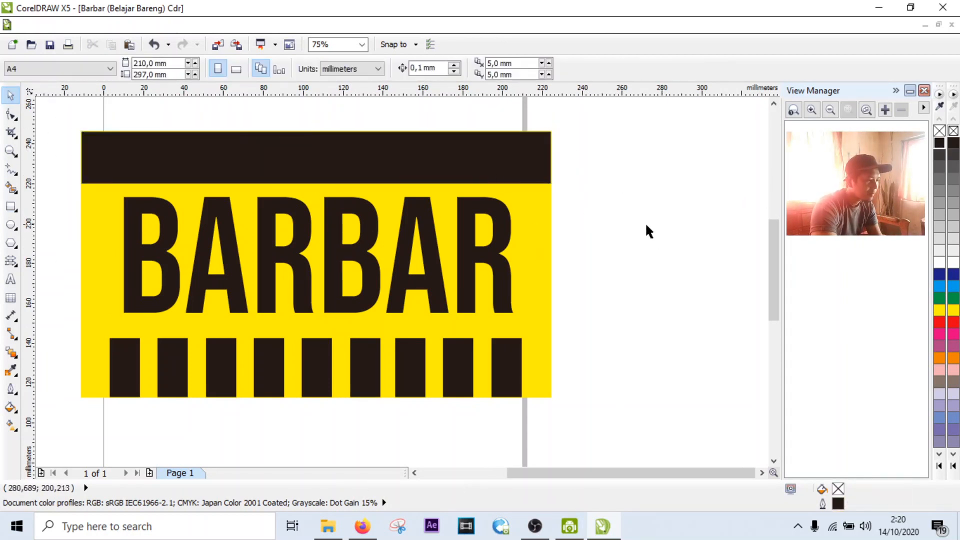
left_click(494, 171)
right_click(937, 146)
left_click(650, 260)
left_click(477, 370)
left_click(690, 247)
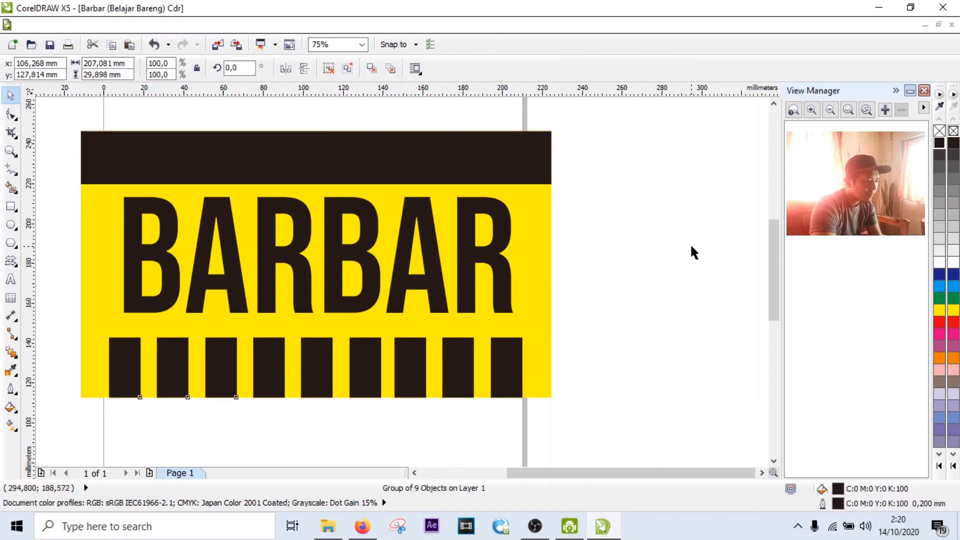
Narrow the black strip above the BARBAR text from both ends toward the width of the bar row below.
left_click(464, 254)
left_click(300, 158)
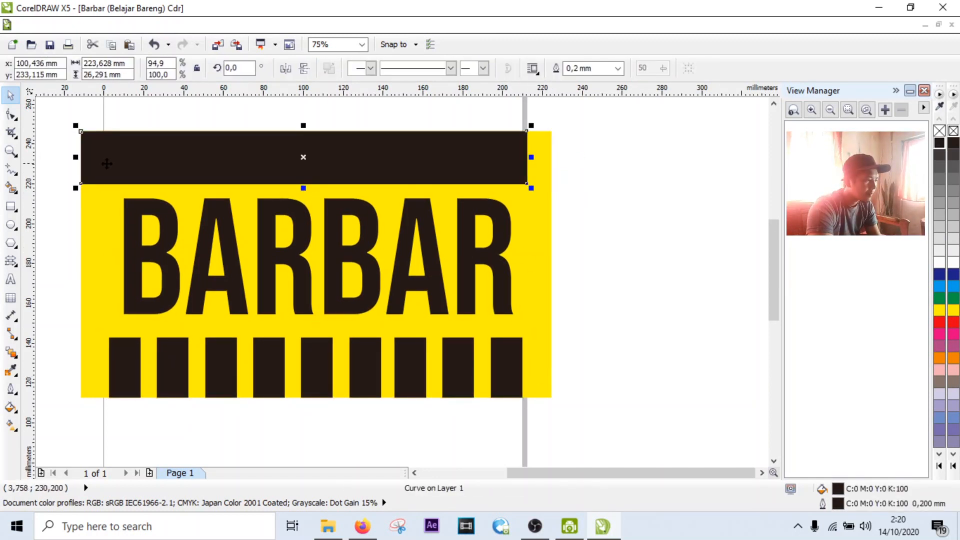
left_click_drag(80, 158, 118, 155)
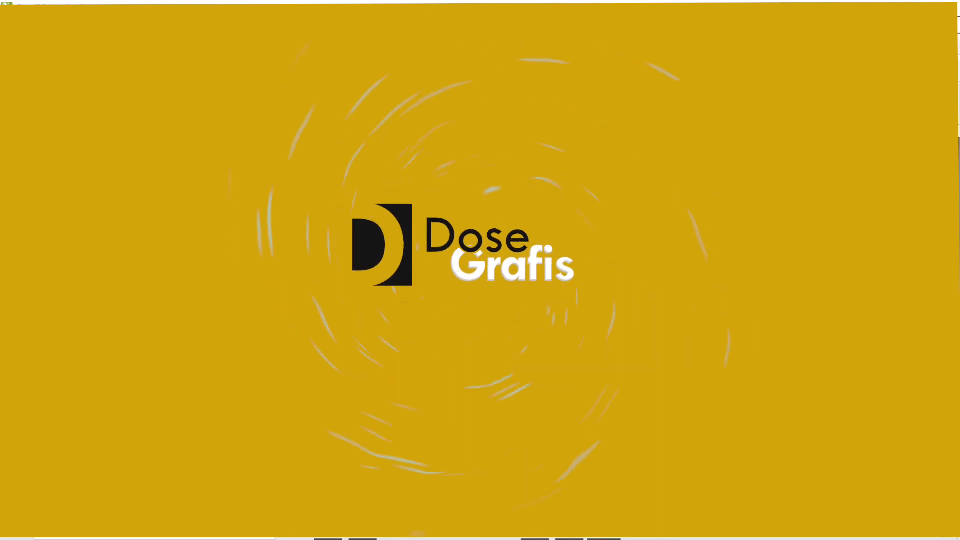